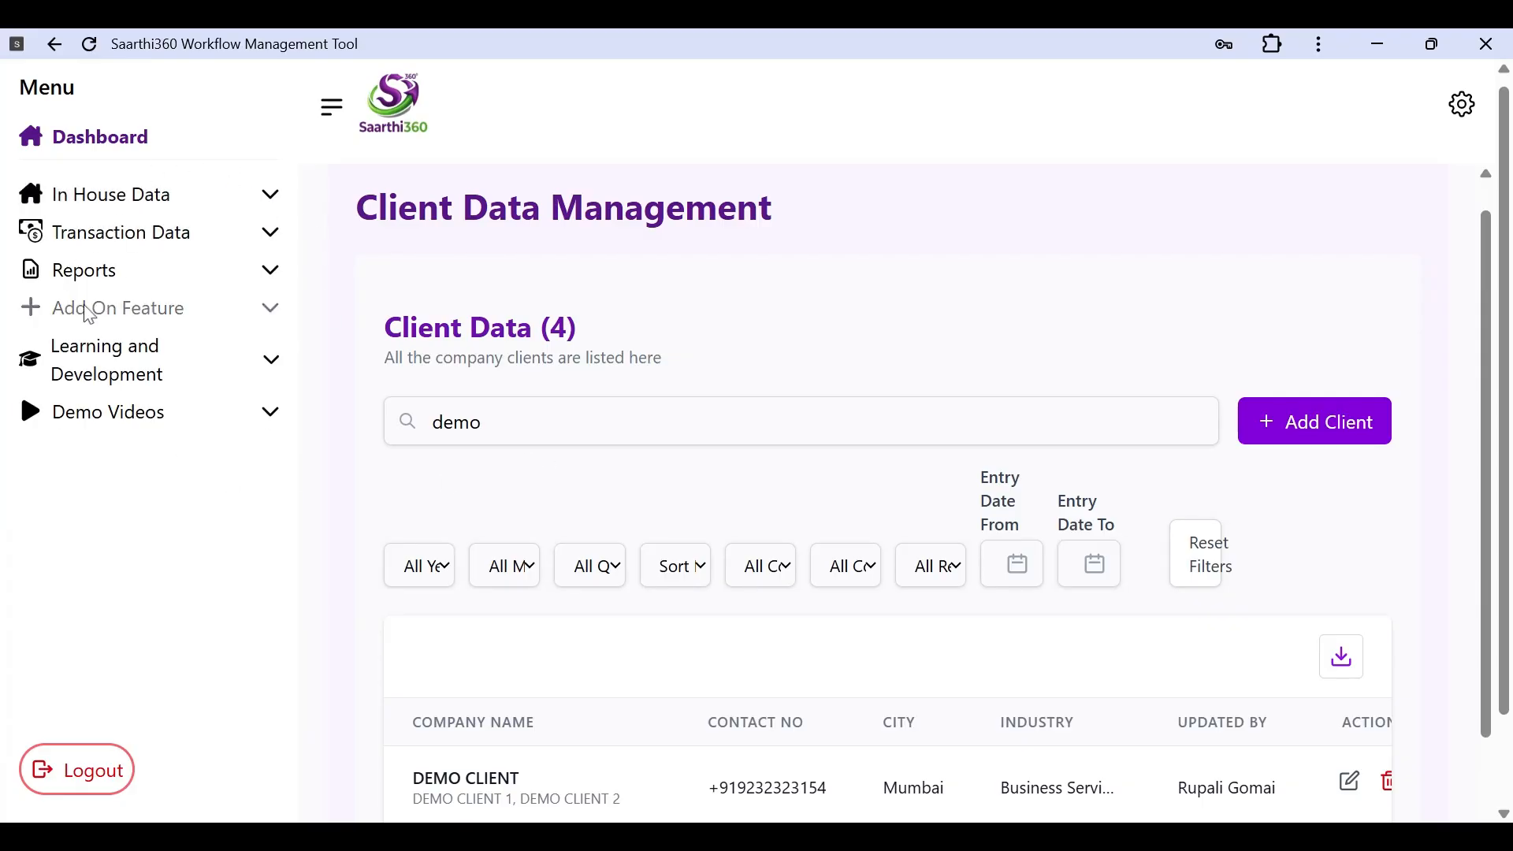
Step: Go to the Enquiry Data list under In House Data in the sidebar
{"action": "left_click", "coordinate": [274, 202]}
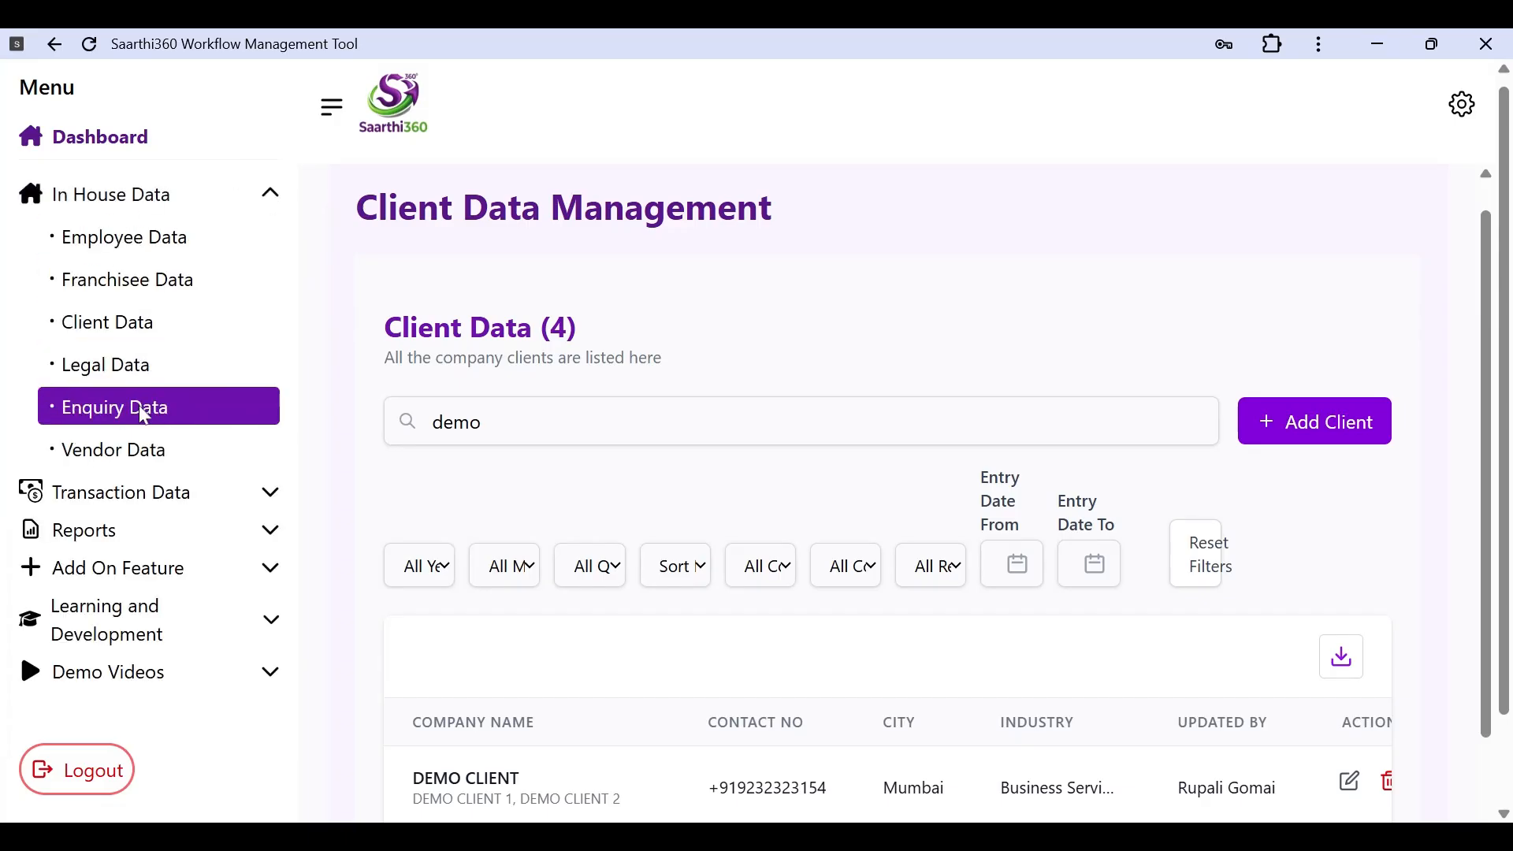
{"action": "left_click", "coordinate": [190, 423]}
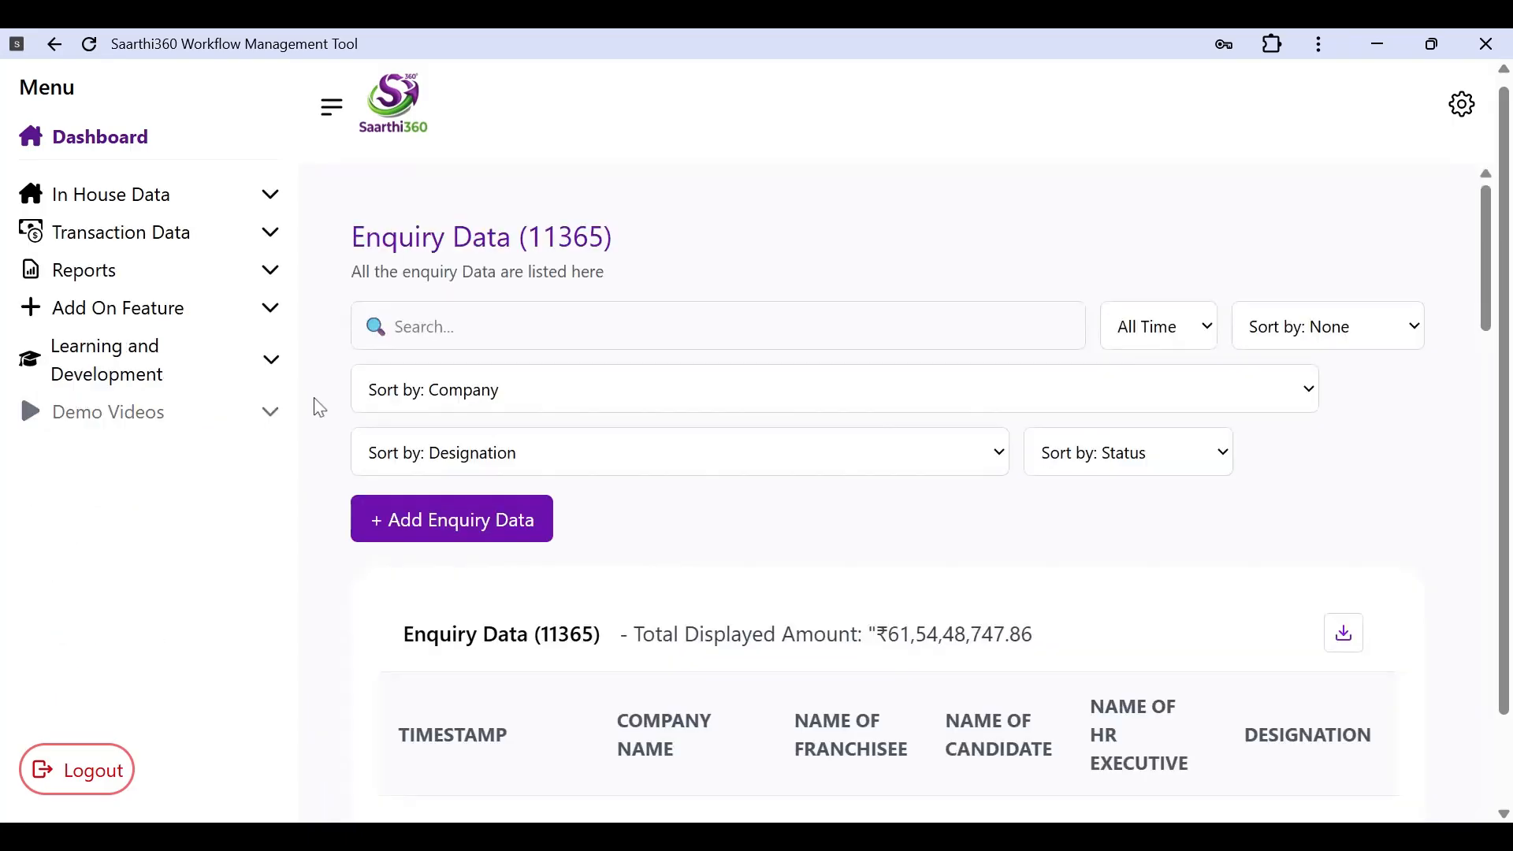
{"action": "scroll", "coordinate": [898, 578], "scroll_direction": "down", "scroll_amount": 1}
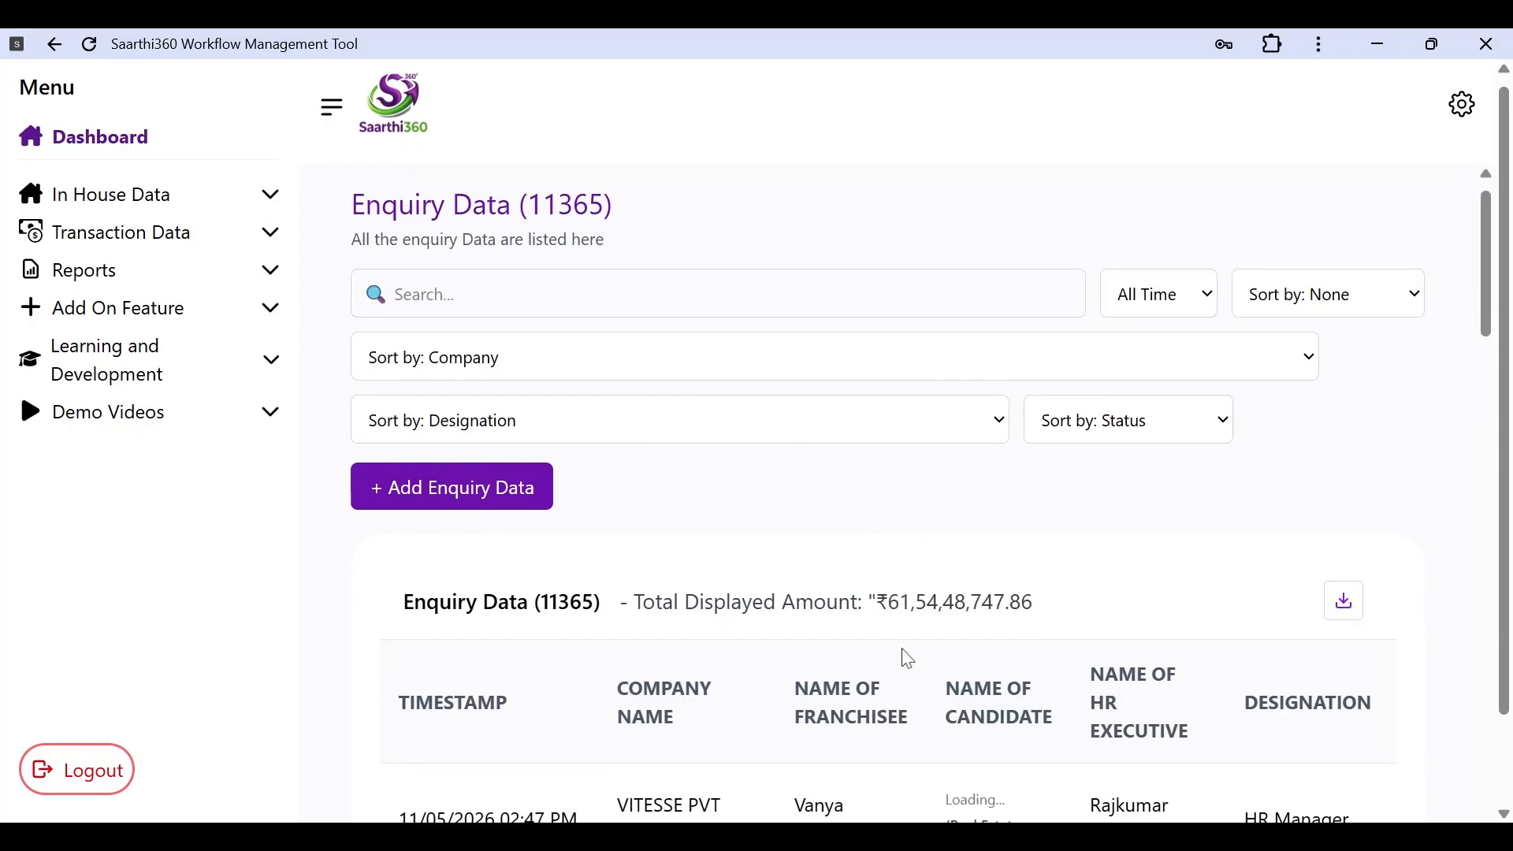
{"action": "scroll", "coordinate": [906, 654], "scroll_direction": "down", "scroll_amount": 2}
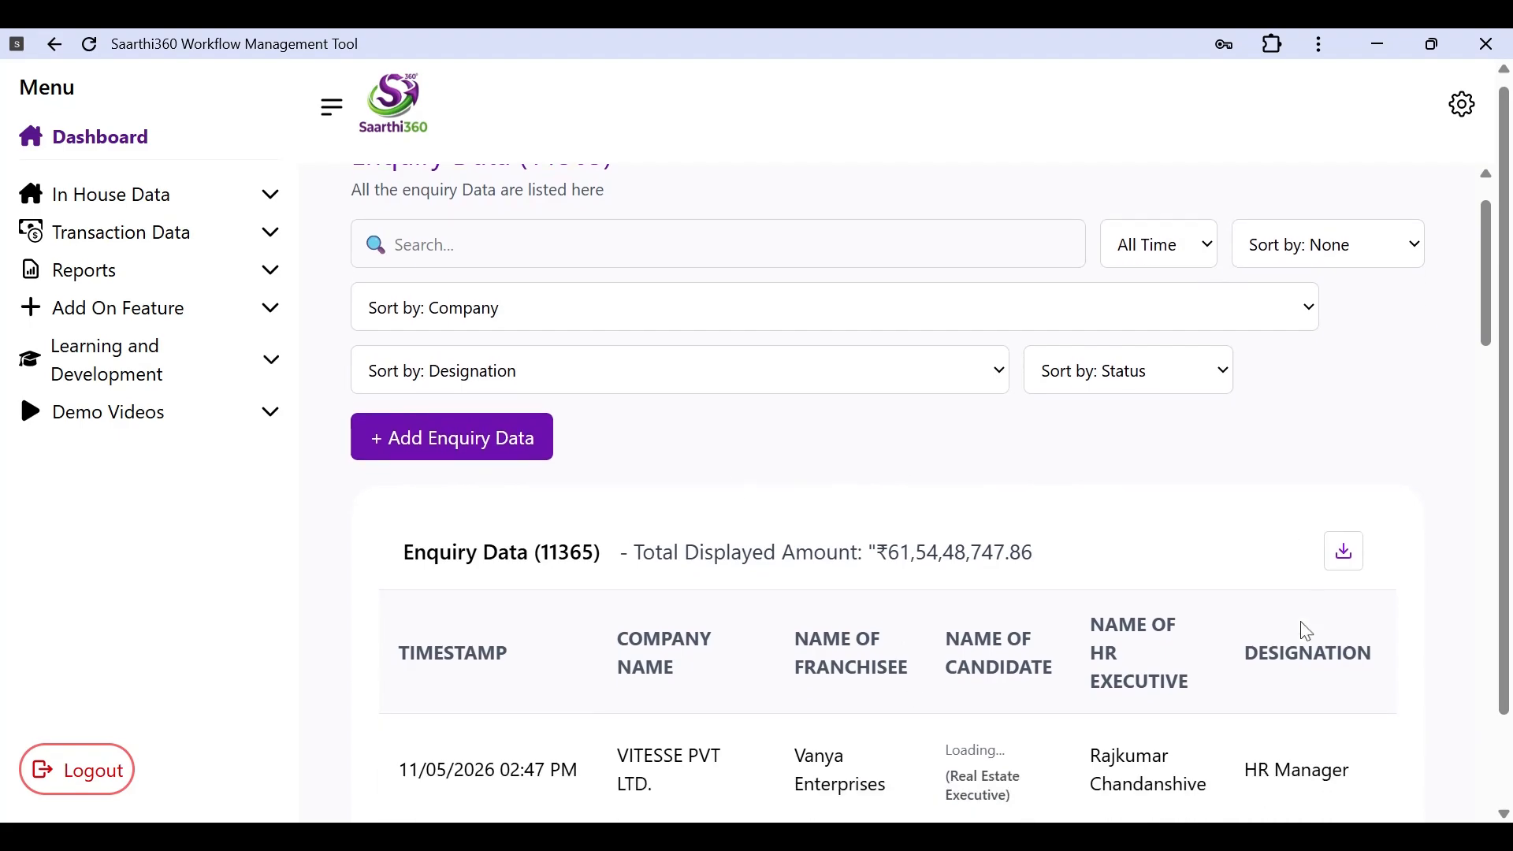
{"action": "scroll", "coordinate": [1306, 632], "scroll_direction": "up", "scroll_amount": 2}
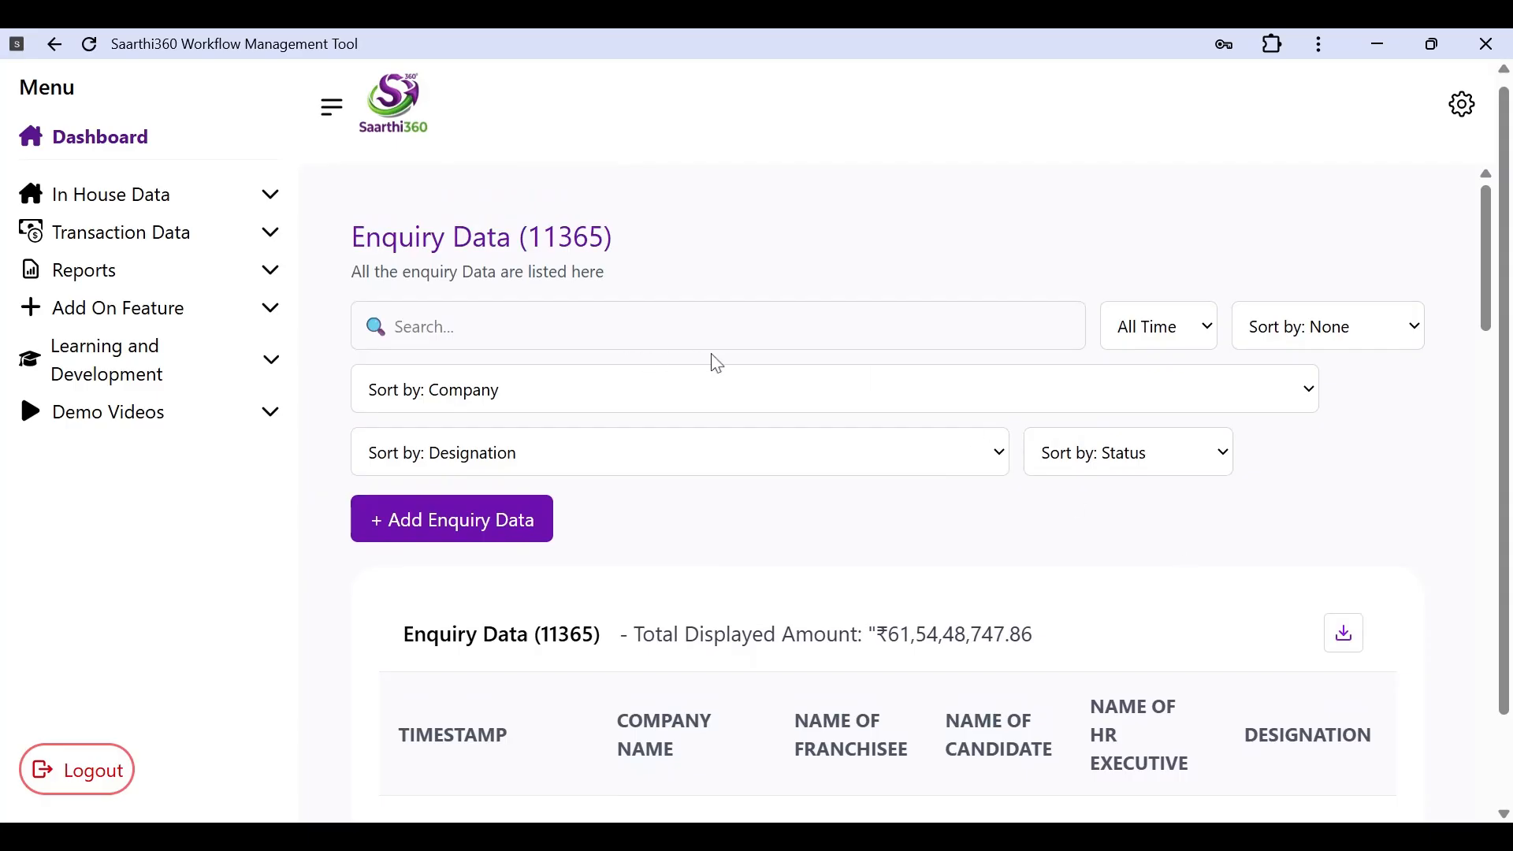
{"action": "left_click", "coordinate": [716, 326]}
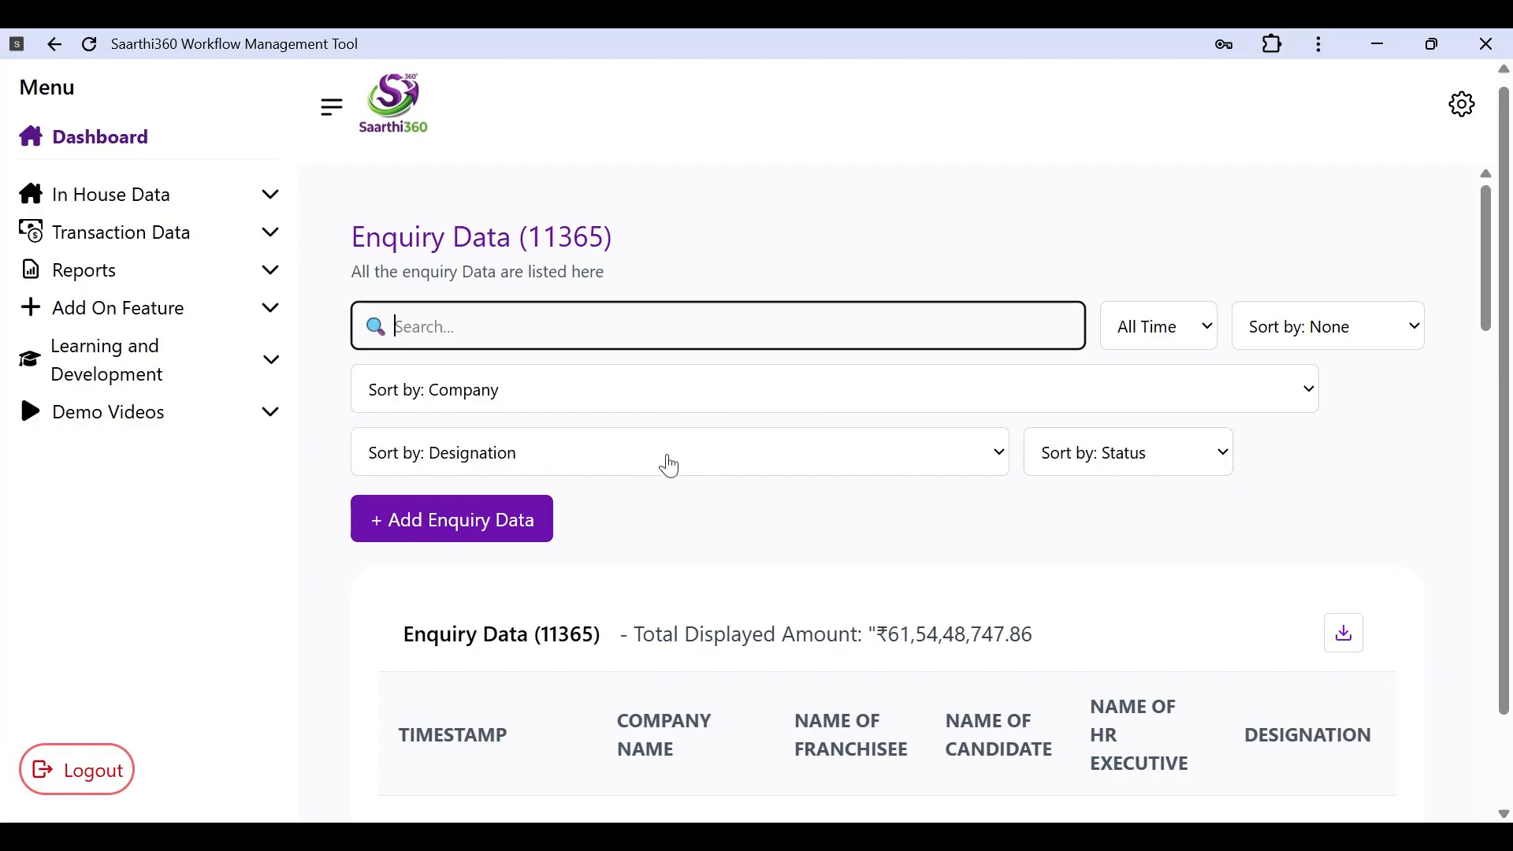
{"action": "left_click", "coordinate": [667, 405]}
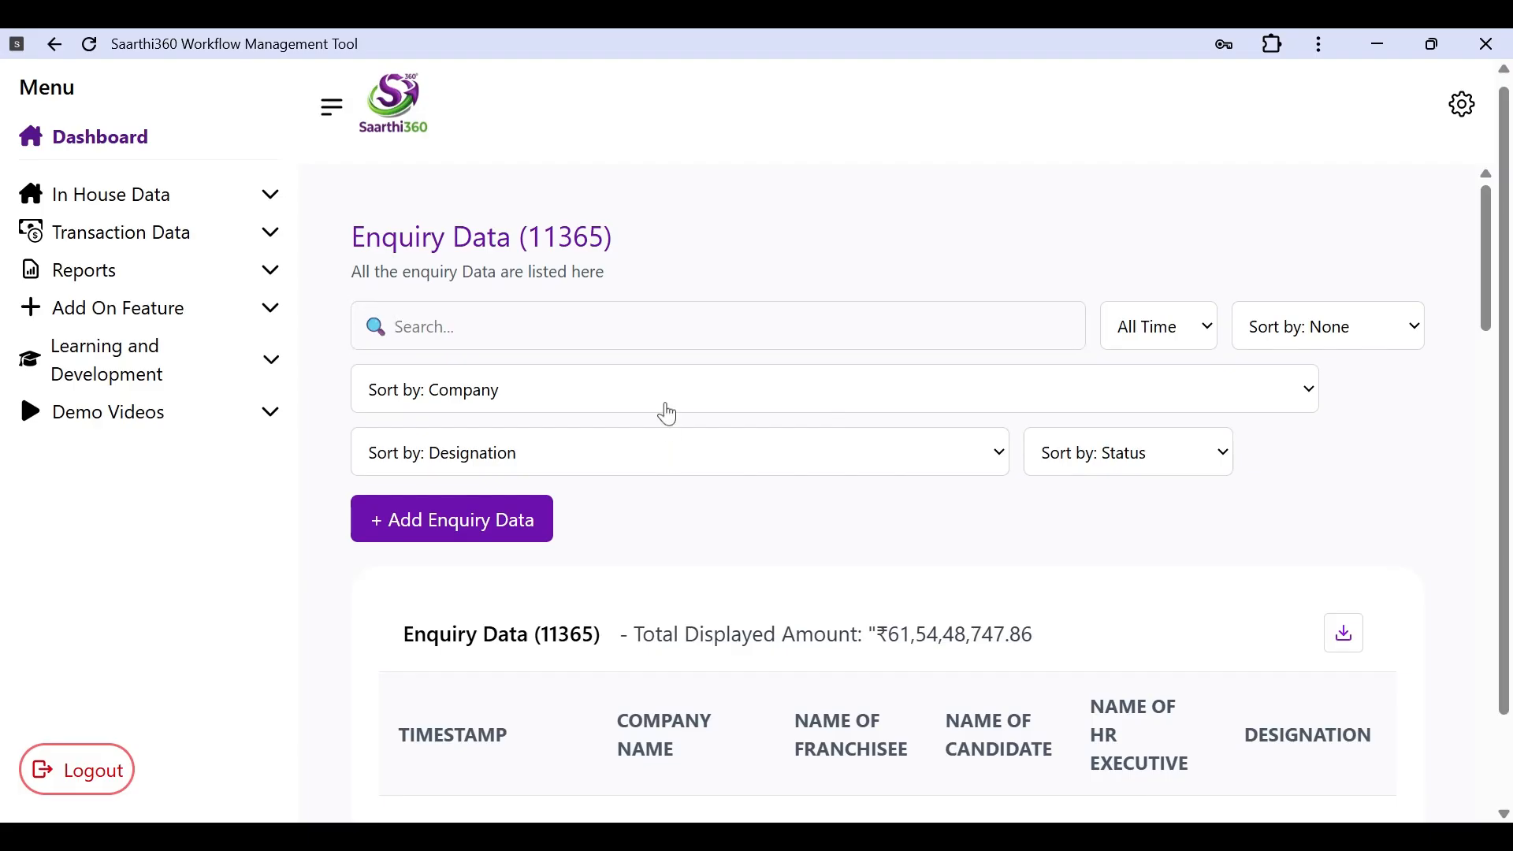
{"action": "left_click", "coordinate": [670, 403]}
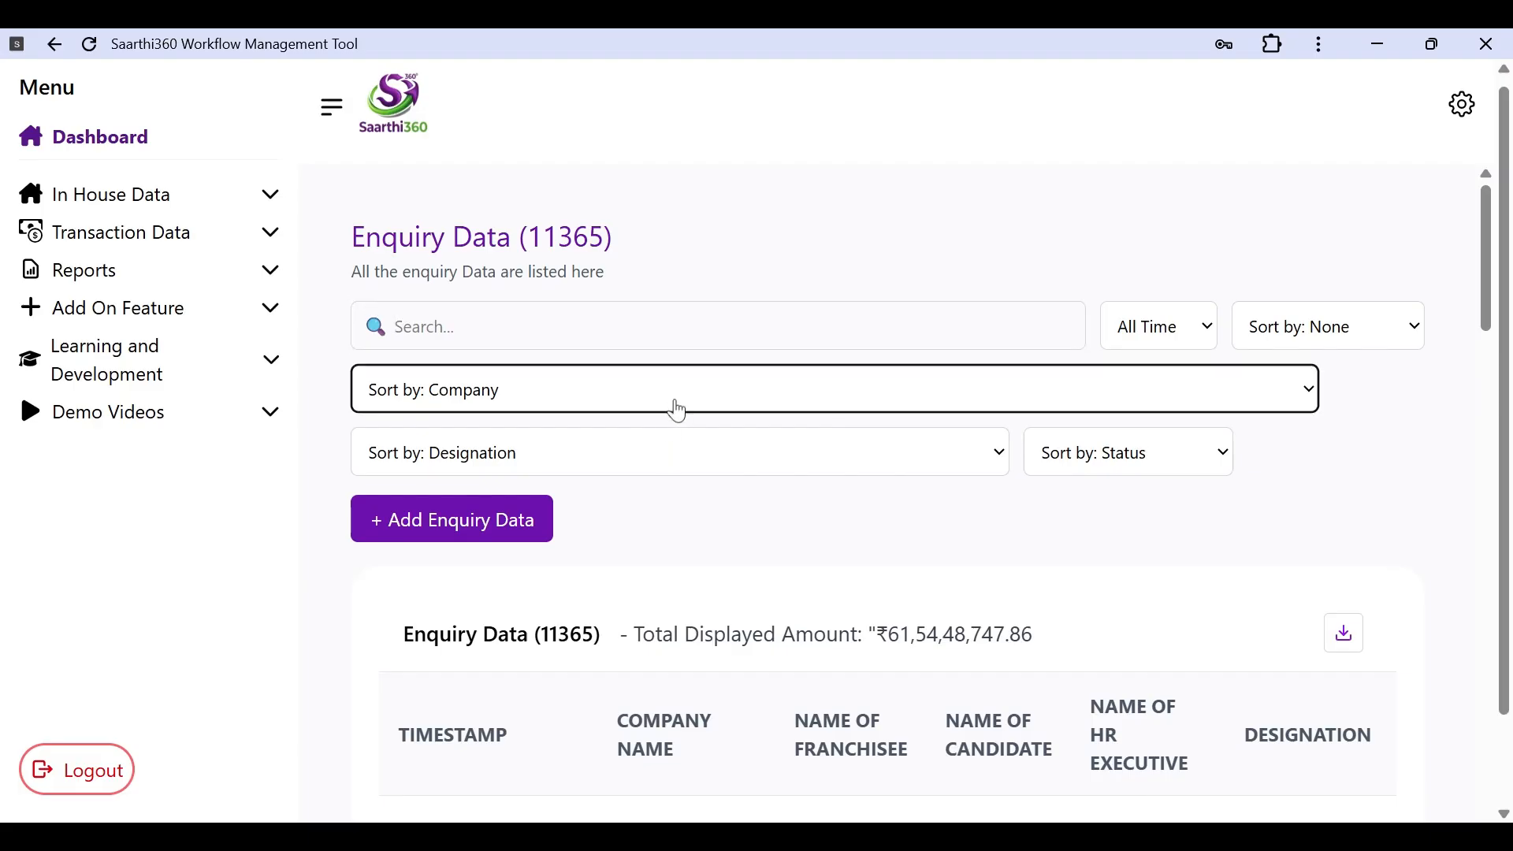
{"action": "left_click", "coordinate": [693, 480]}
{"action": "left_click", "coordinate": [1095, 467]}
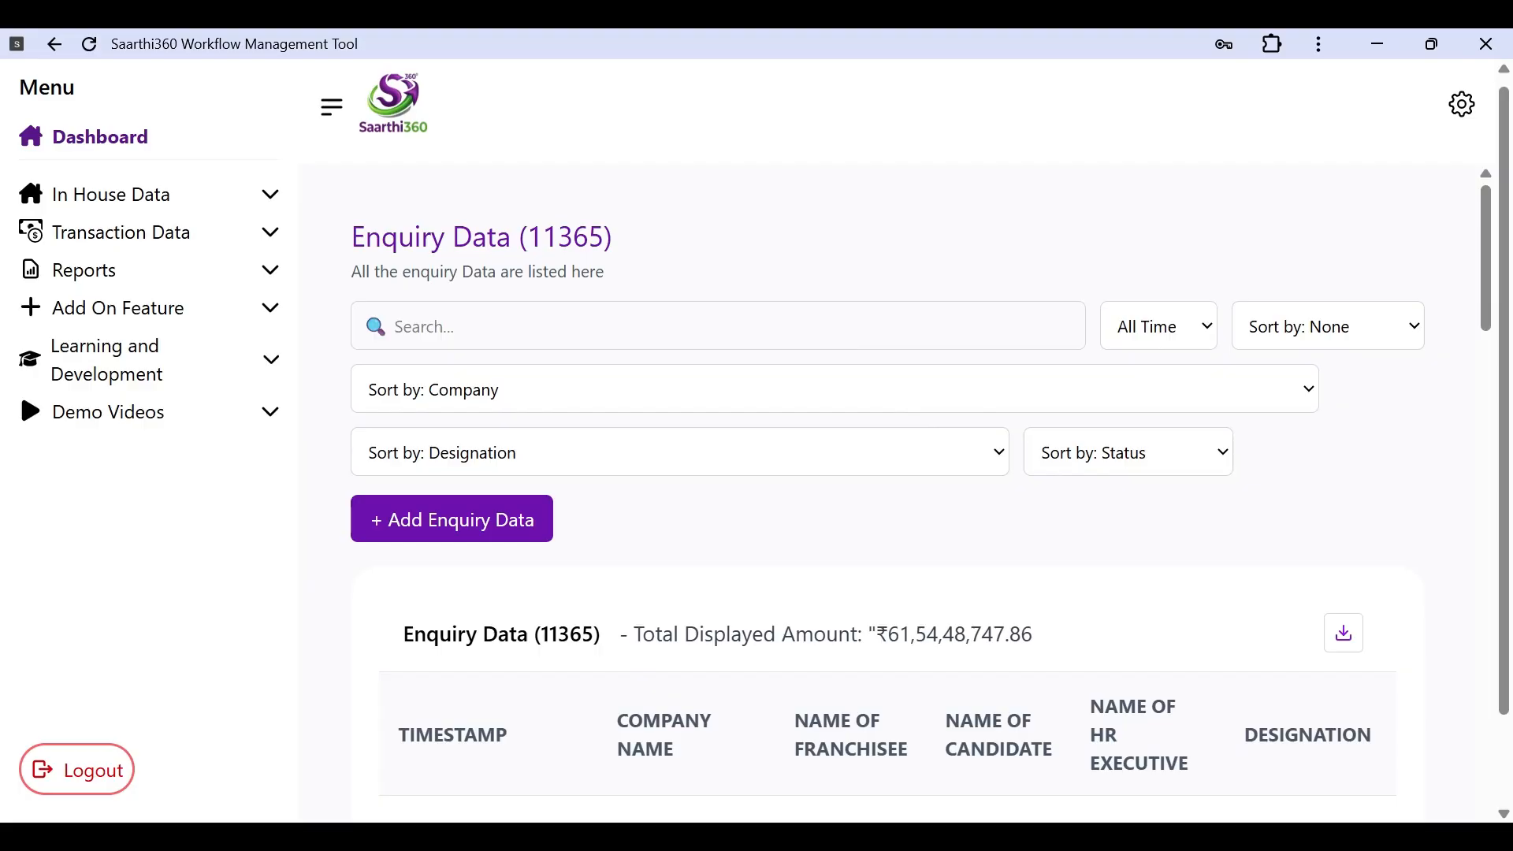
{"action": "left_click", "coordinate": [718, 327]}
Step: Search the enquiries for 'demo' to show the four Demo Franchisee results
{"action": "type", "text": "demi"}
{"action": "key", "text": "BackSpace"}
{"action": "type", "text": "o"}
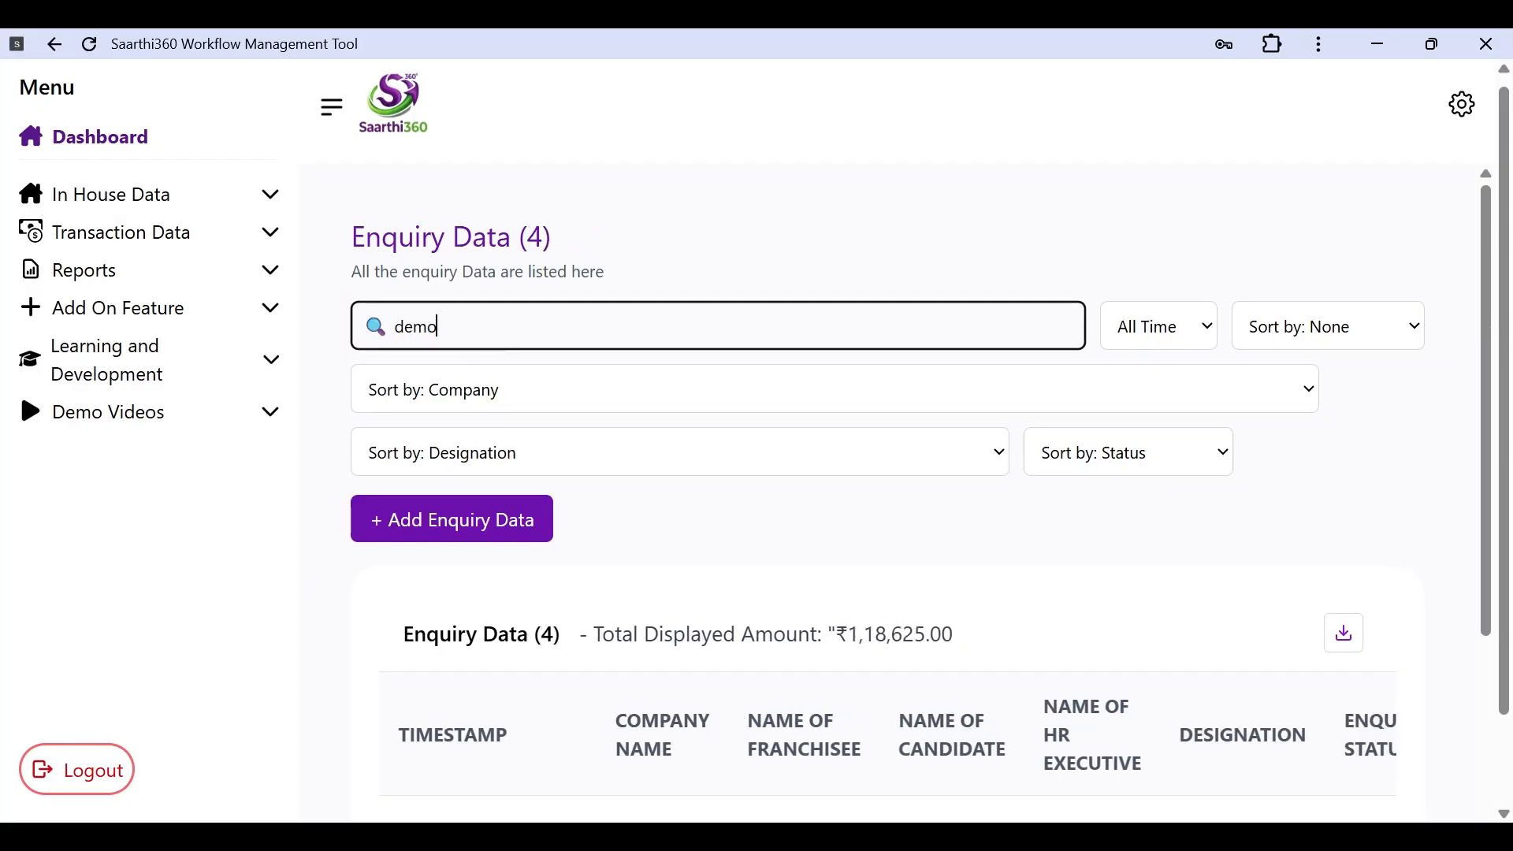
{"action": "scroll", "coordinate": [914, 488], "scroll_direction": "down", "scroll_amount": 5}
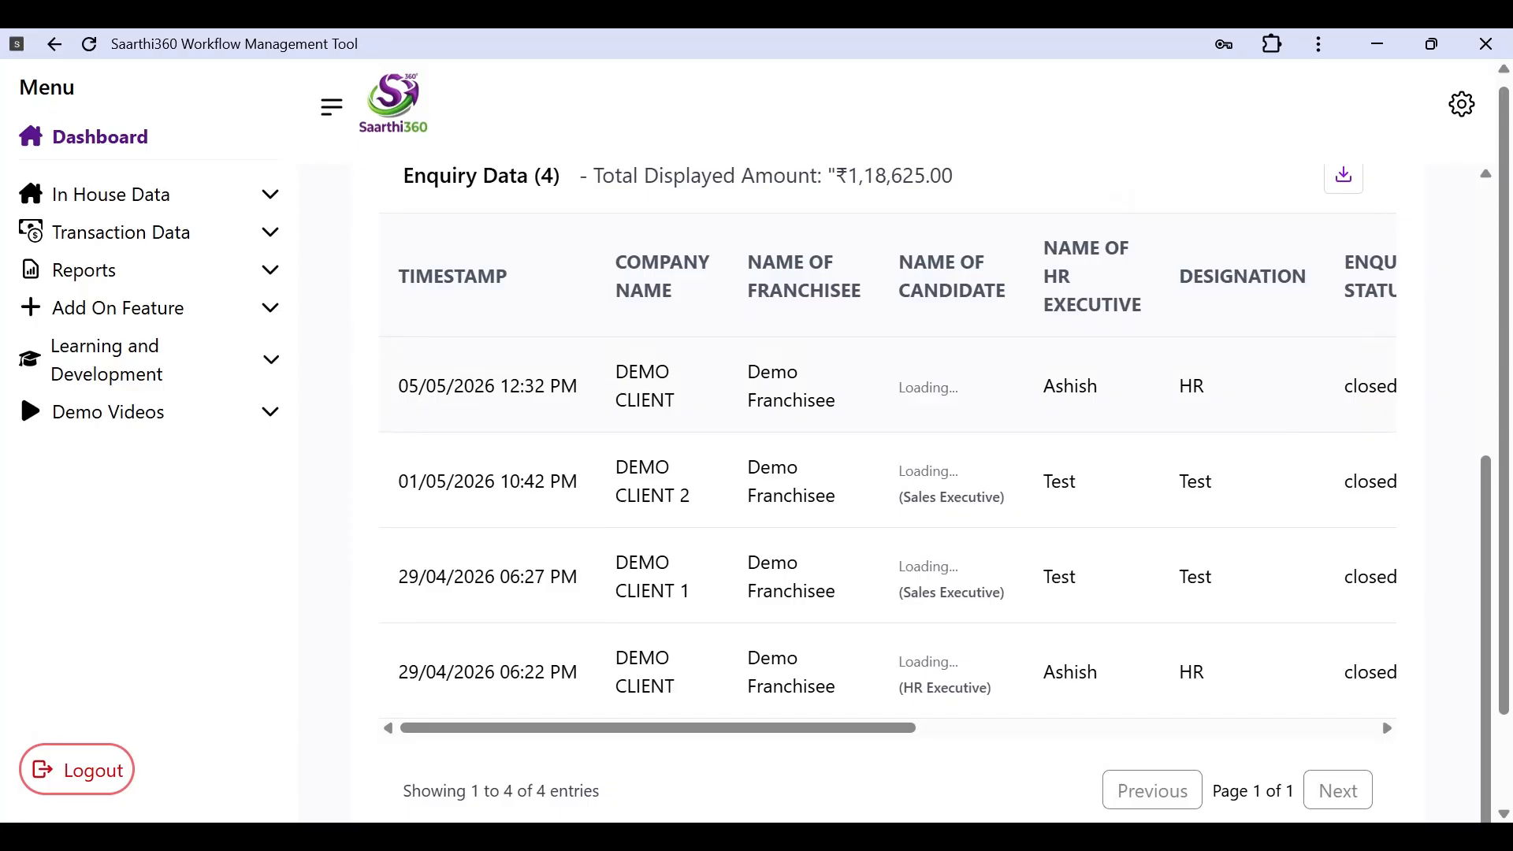
{"action": "scroll", "coordinate": [914, 488], "scroll_direction": "up", "scroll_amount": 5}
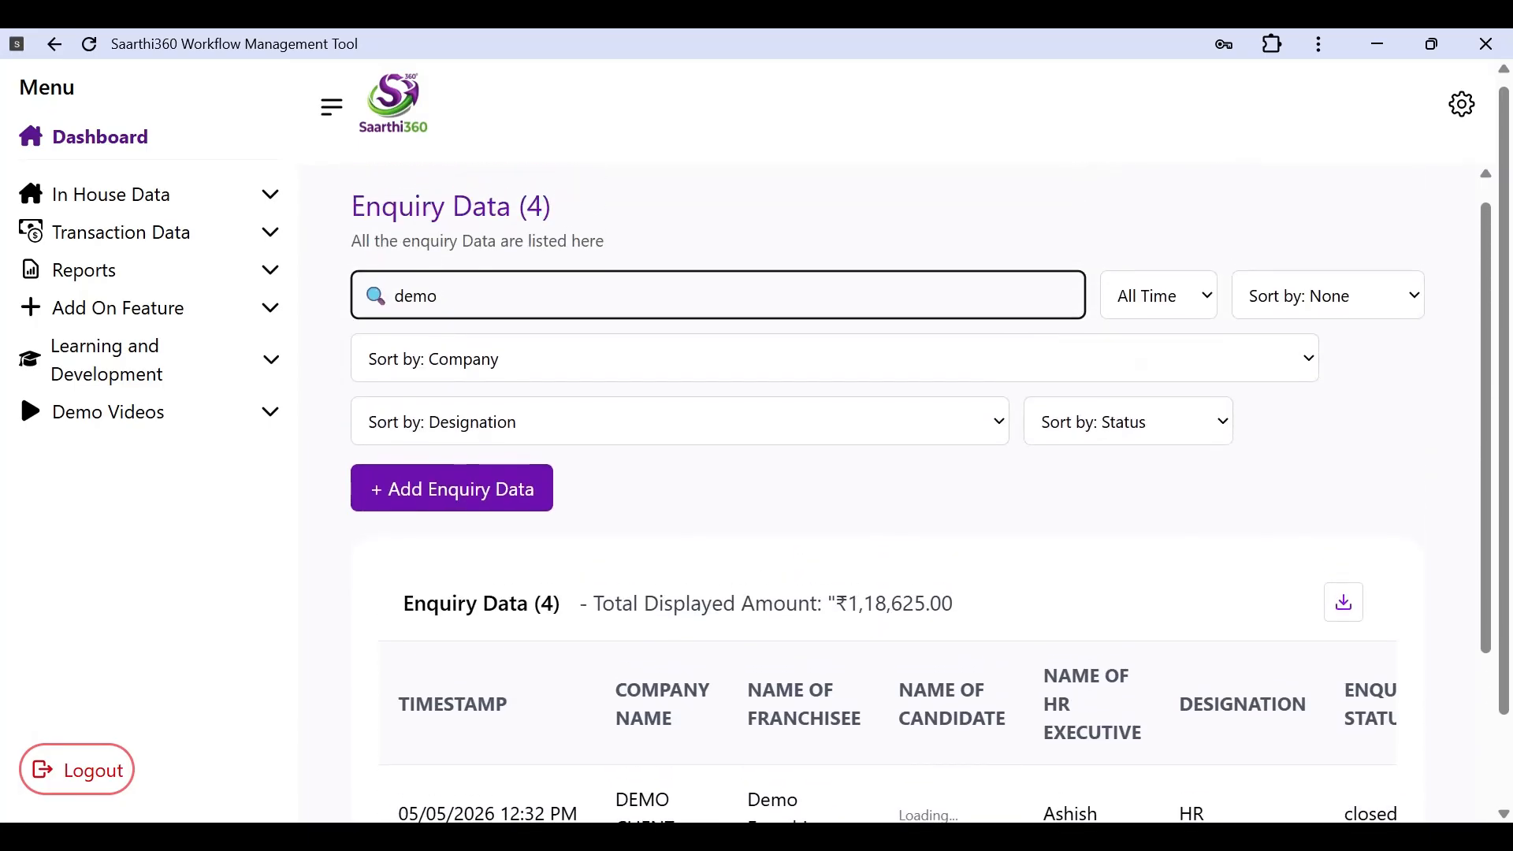
{"action": "scroll", "coordinate": [601, 399], "scroll_direction": "down", "scroll_amount": 5}
{"action": "scroll", "coordinate": [614, 378], "scroll_direction": "up", "scroll_amount": 5}
{"action": "scroll", "coordinate": [668, 522], "scroll_direction": "down", "scroll_amount": 1}
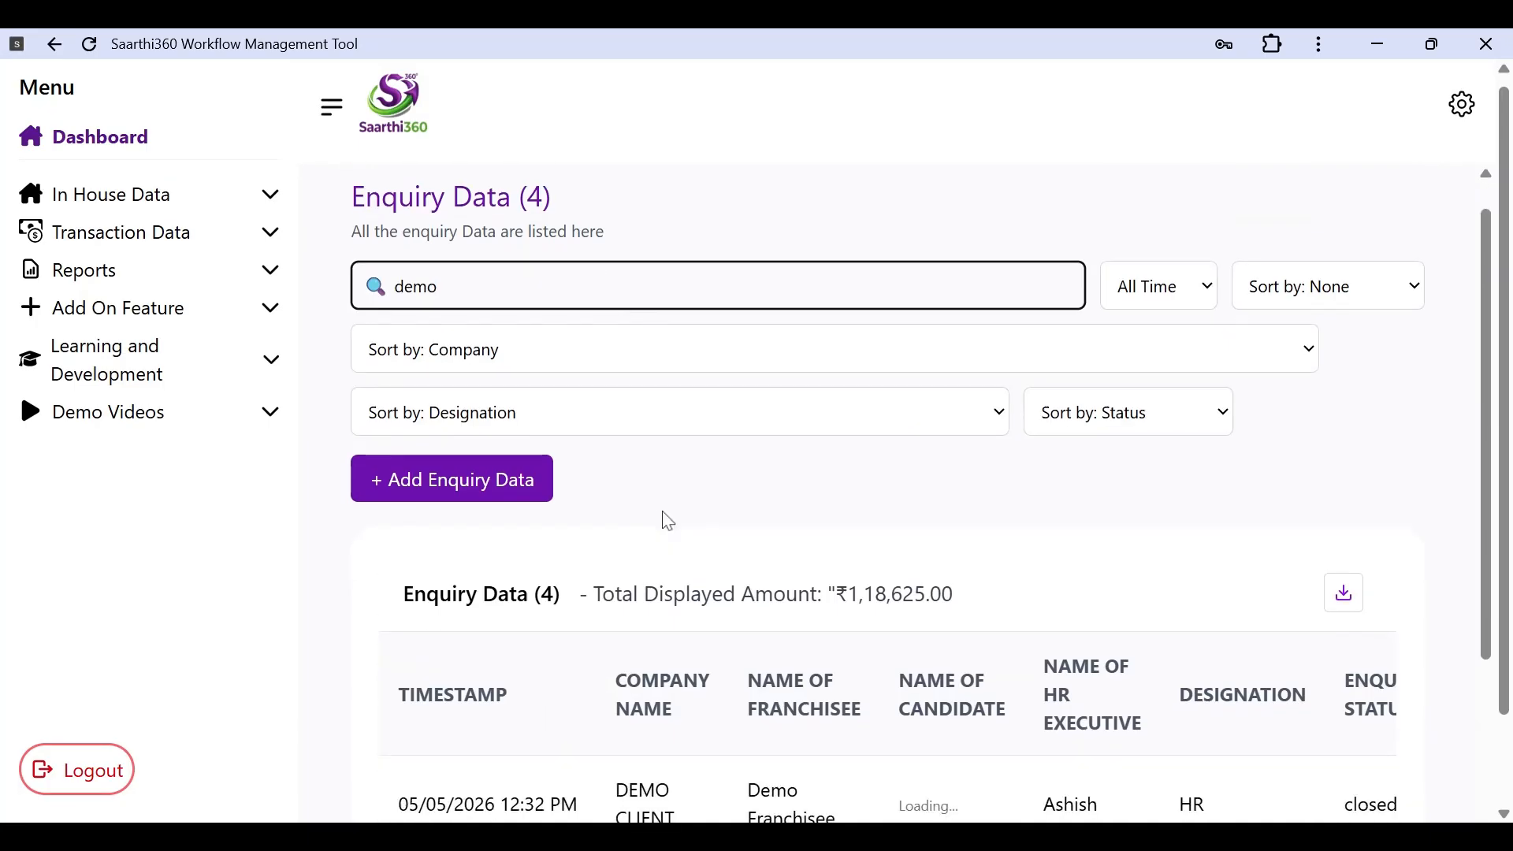
{"action": "scroll", "coordinate": [668, 522], "scroll_direction": "down", "scroll_amount": 6}
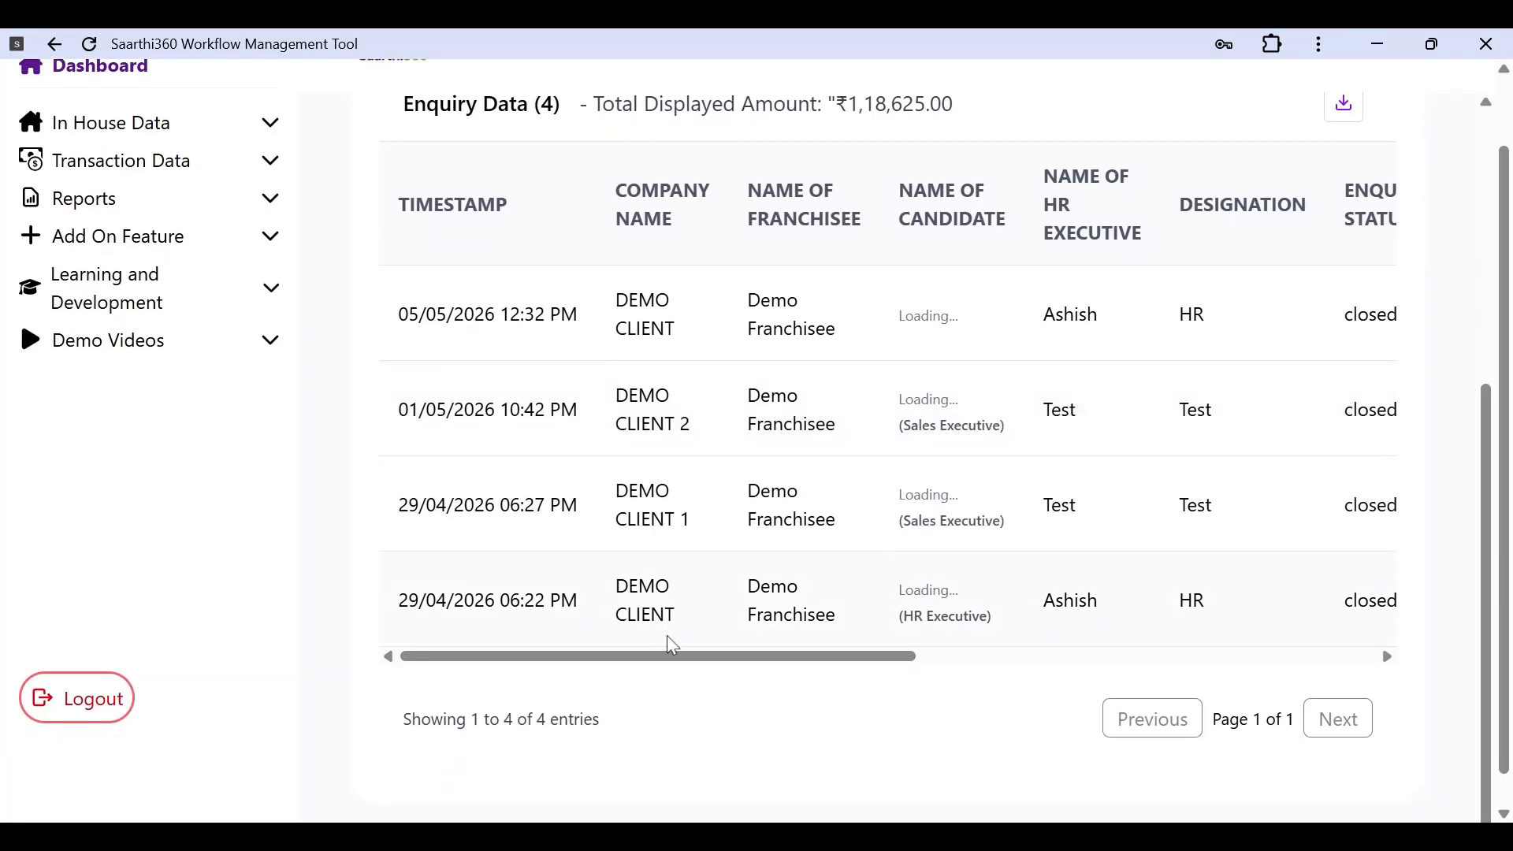
{"action": "scroll", "coordinate": [672, 644], "scroll_direction": "up", "scroll_amount": 5}
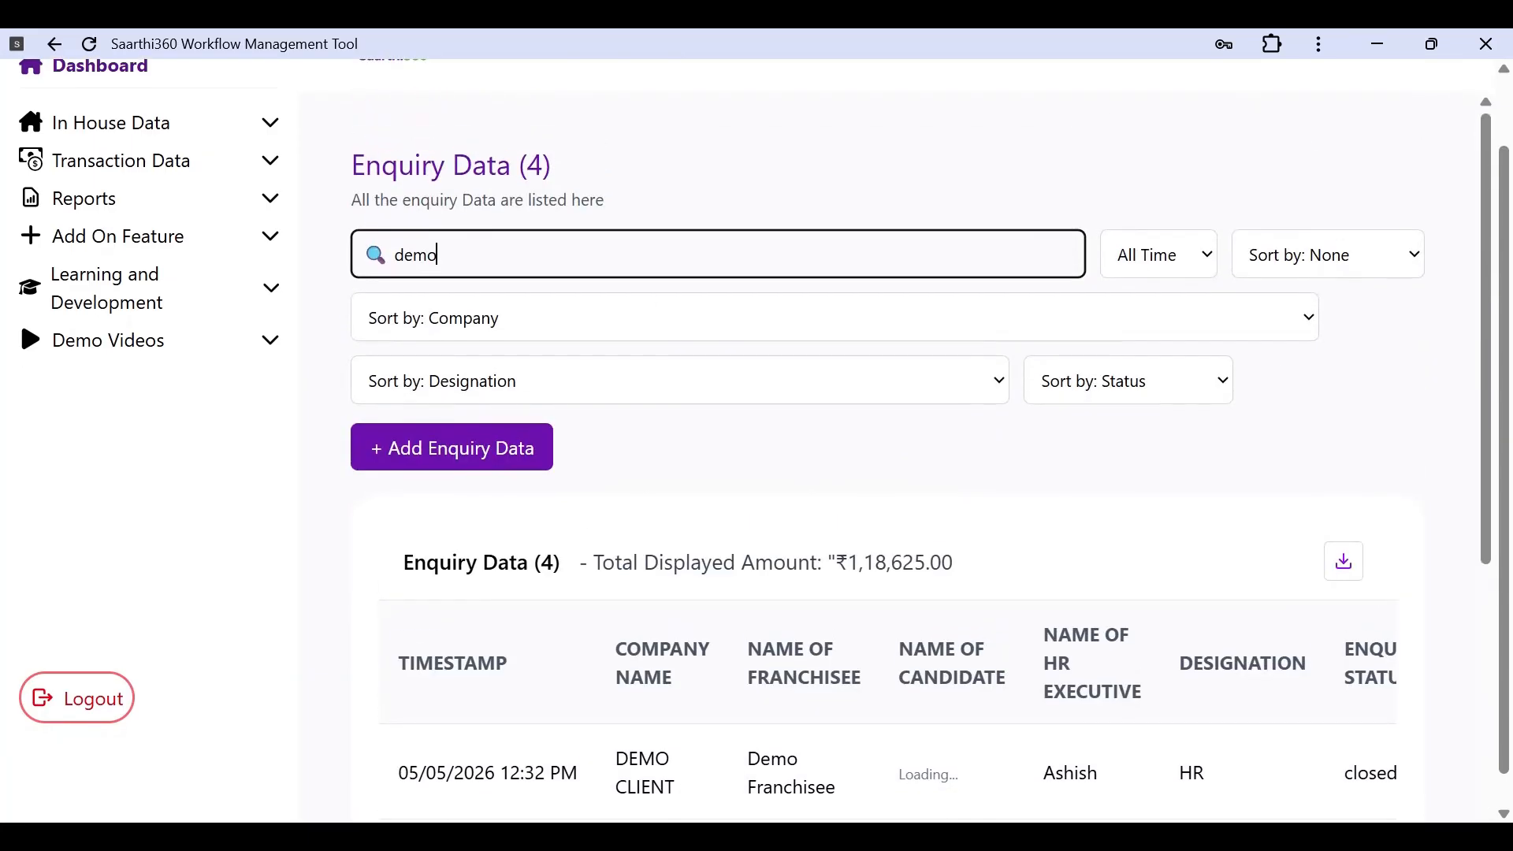
{"action": "scroll", "coordinate": [757, 712], "scroll_direction": "down", "scroll_amount": 5}
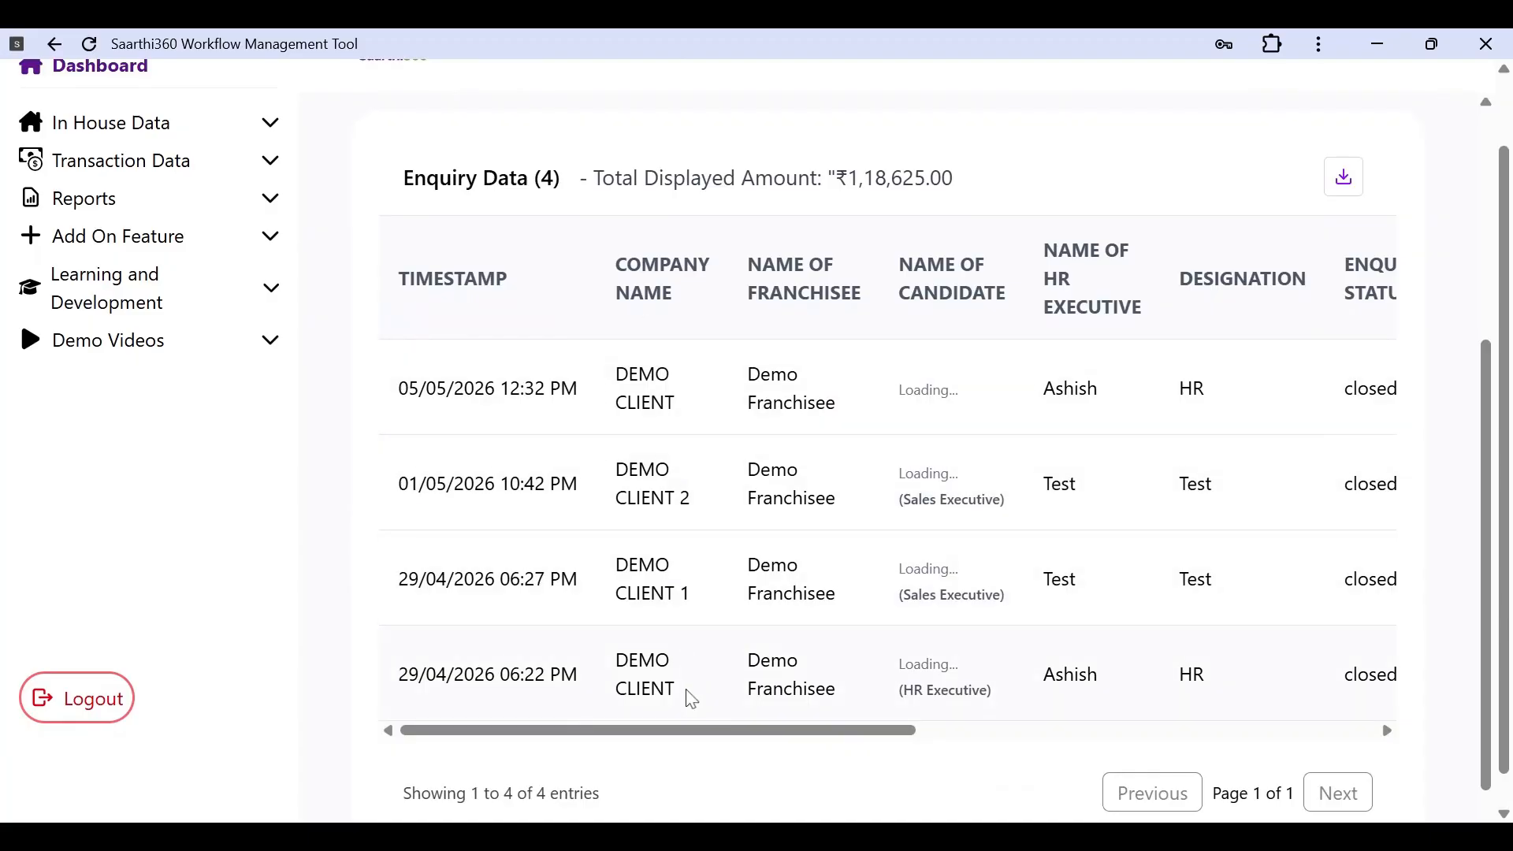
Step: Scroll across the table to review the four closed DEMO CLIENT enquiries' columns
{"action": "scroll", "coordinate": [682, 672], "scroll_direction": "right", "scroll_amount": 2}
{"action": "scroll", "coordinate": [687, 674], "scroll_direction": "up", "scroll_amount": 5}
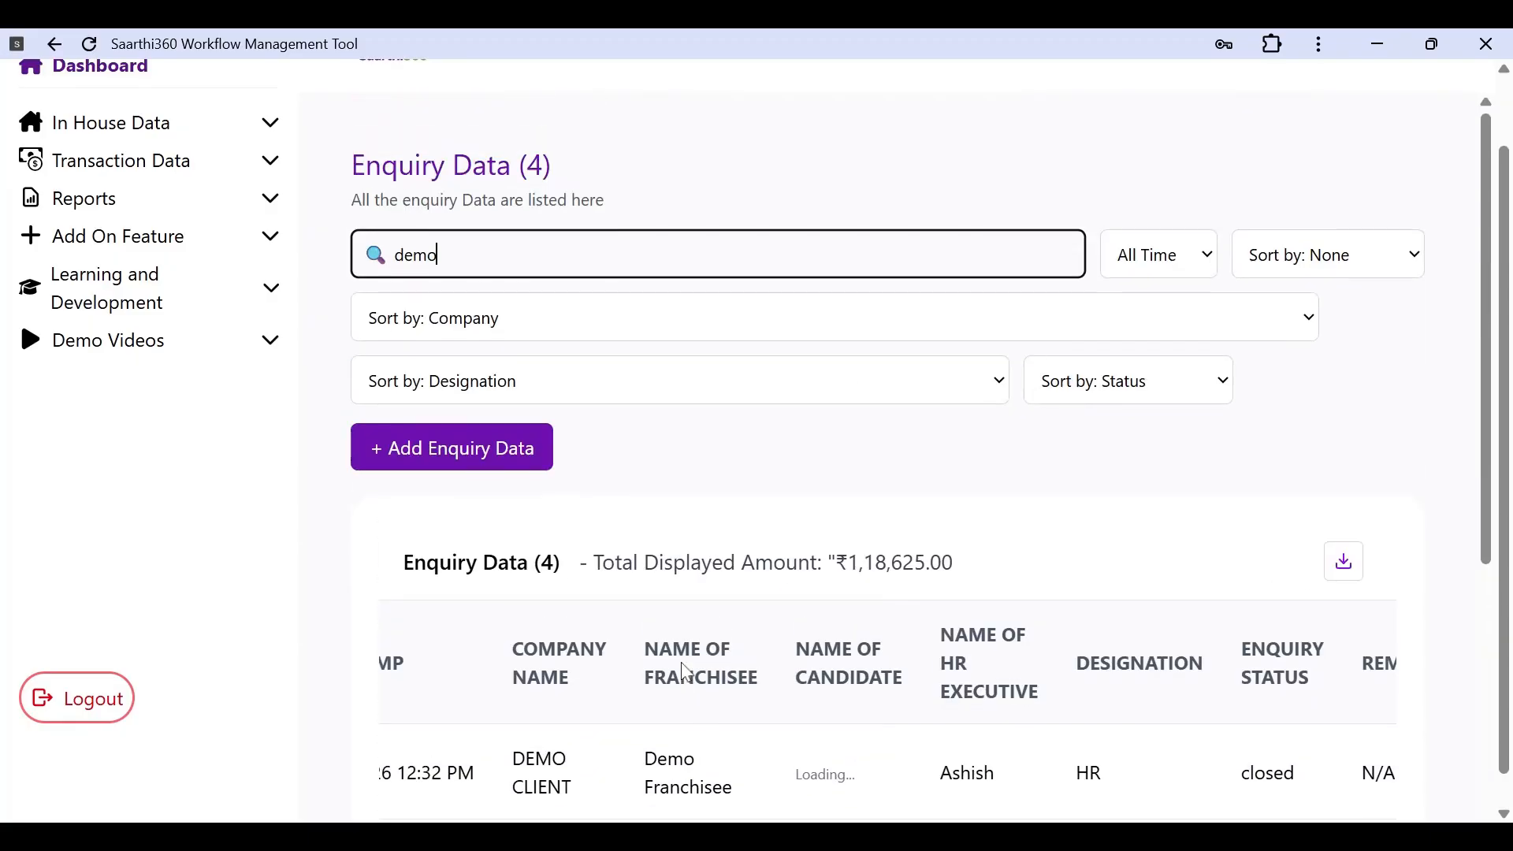
{"action": "scroll", "coordinate": [687, 672], "scroll_direction": "up", "scroll_amount": 1}
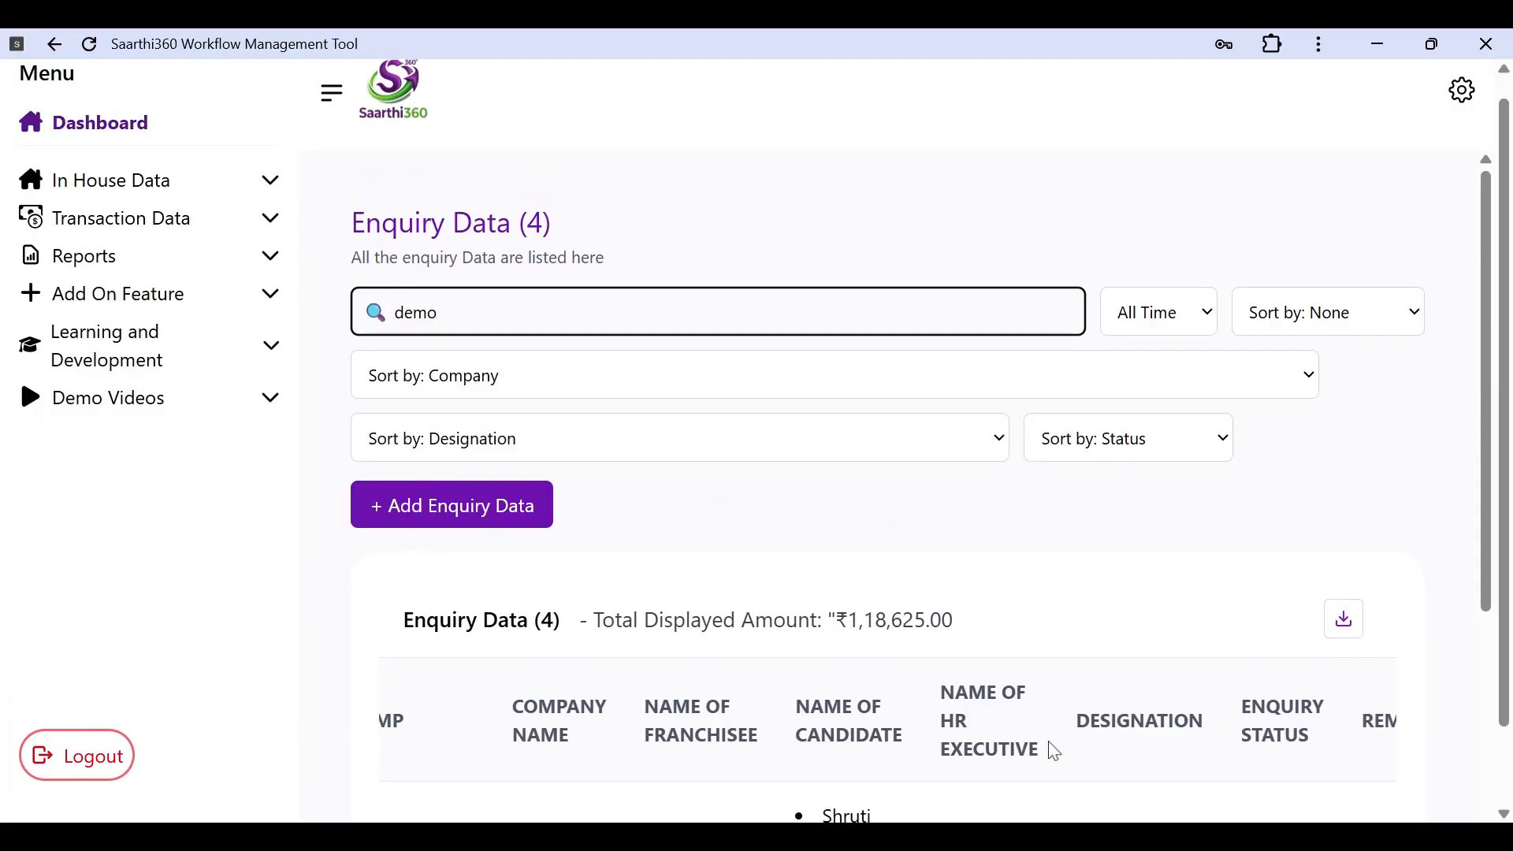
{"action": "scroll", "coordinate": [1052, 749], "scroll_direction": "left", "scroll_amount": 3}
{"action": "scroll", "coordinate": [1055, 753], "scroll_direction": "down", "scroll_amount": 1}
{"action": "scroll", "coordinate": [1054, 751], "scroll_direction": "down", "scroll_amount": 3}
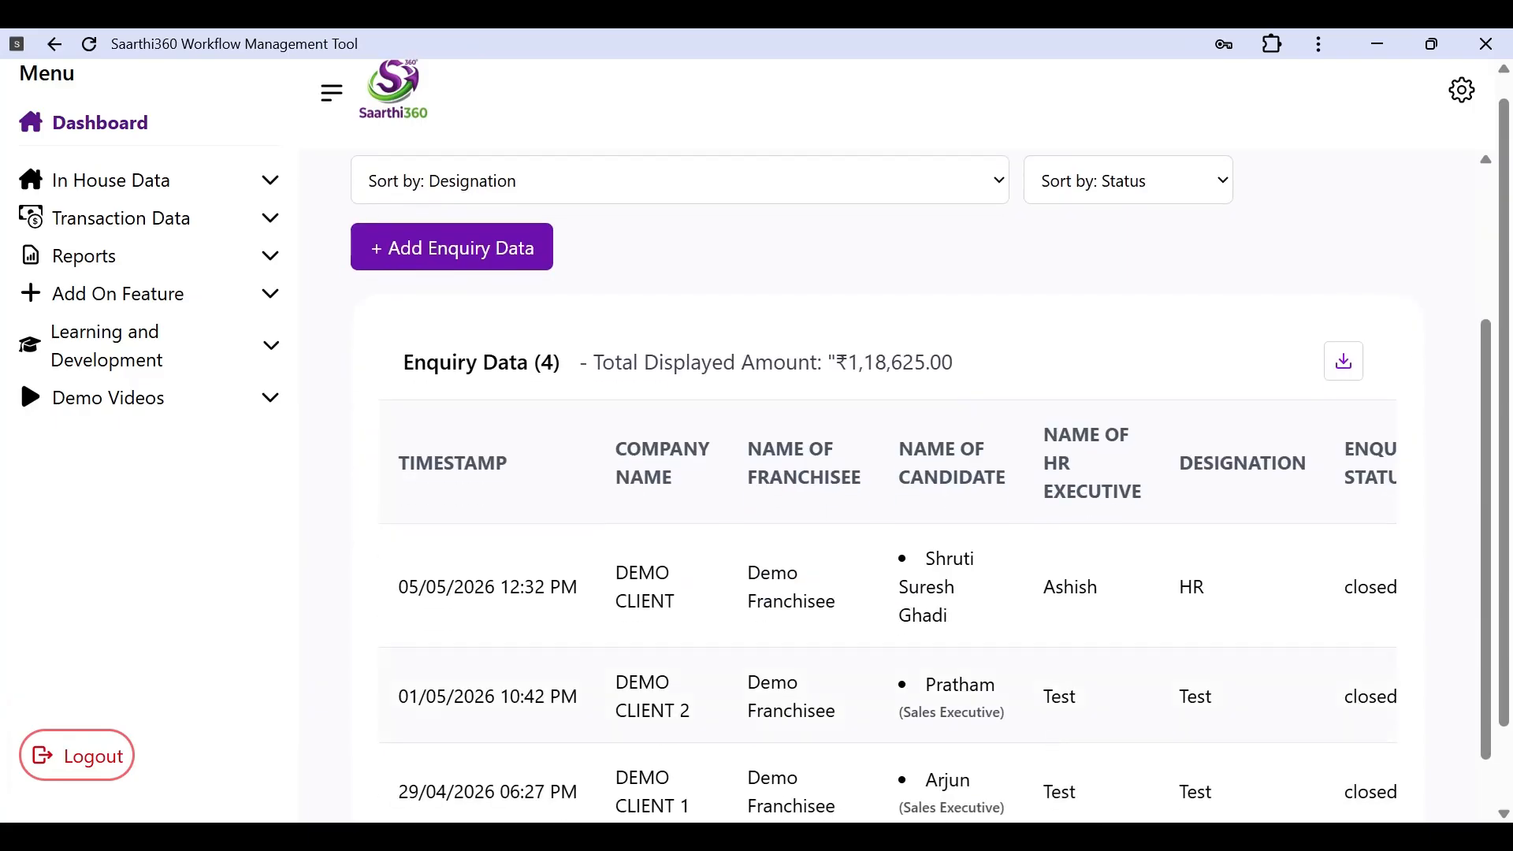
{"action": "scroll", "coordinate": [1051, 750], "scroll_direction": "down", "scroll_amount": 2}
{"action": "scroll", "coordinate": [1051, 749], "scroll_direction": "right", "scroll_amount": 3}
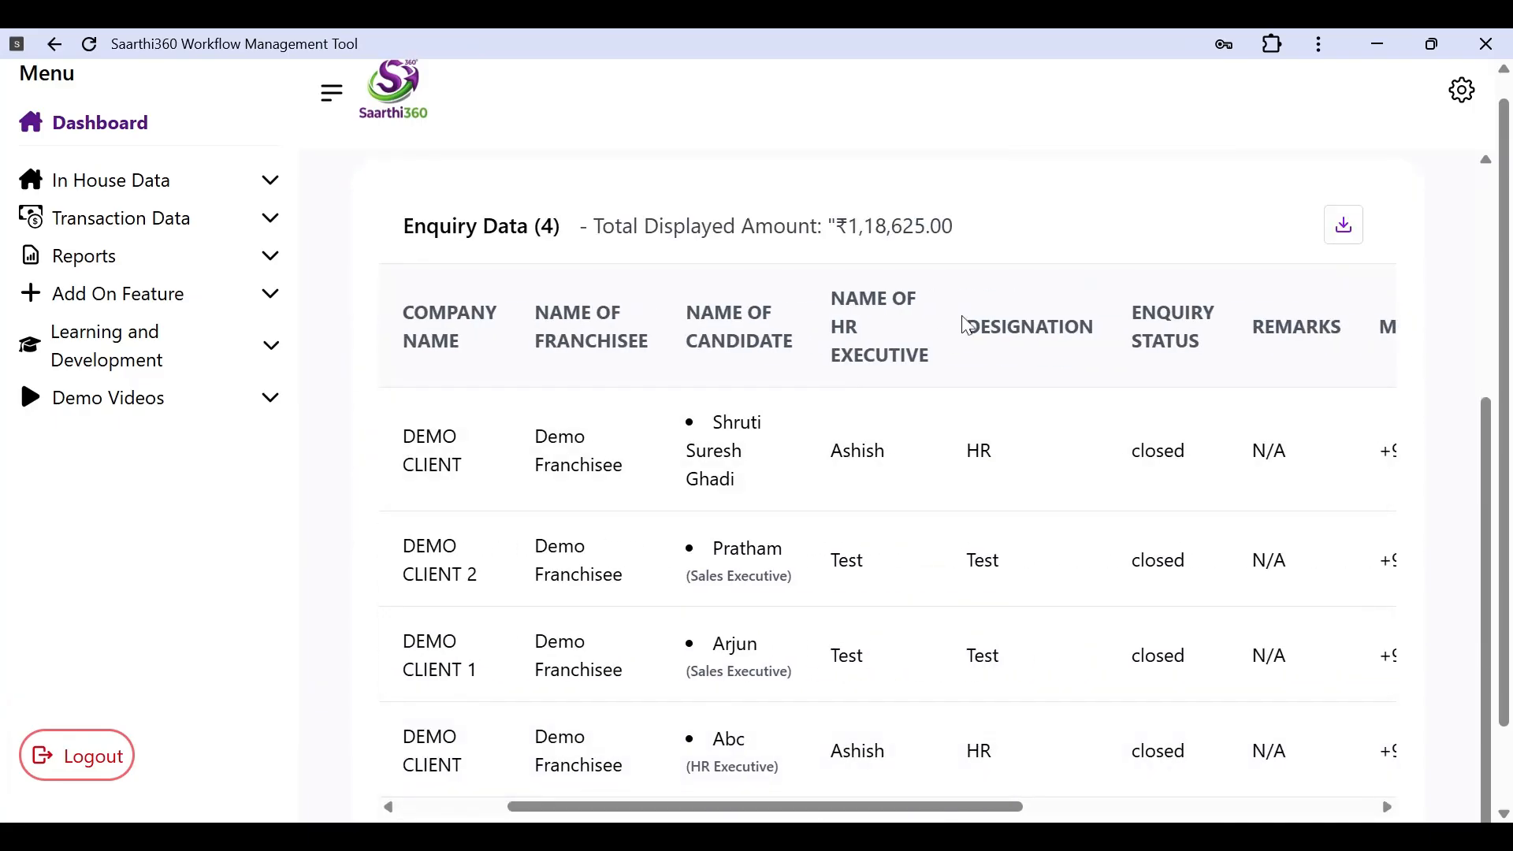
{"action": "scroll", "coordinate": [1187, 709], "scroll_direction": "right", "scroll_amount": 3}
{"action": "scroll", "coordinate": [1185, 707], "scroll_direction": "right", "scroll_amount": 5}
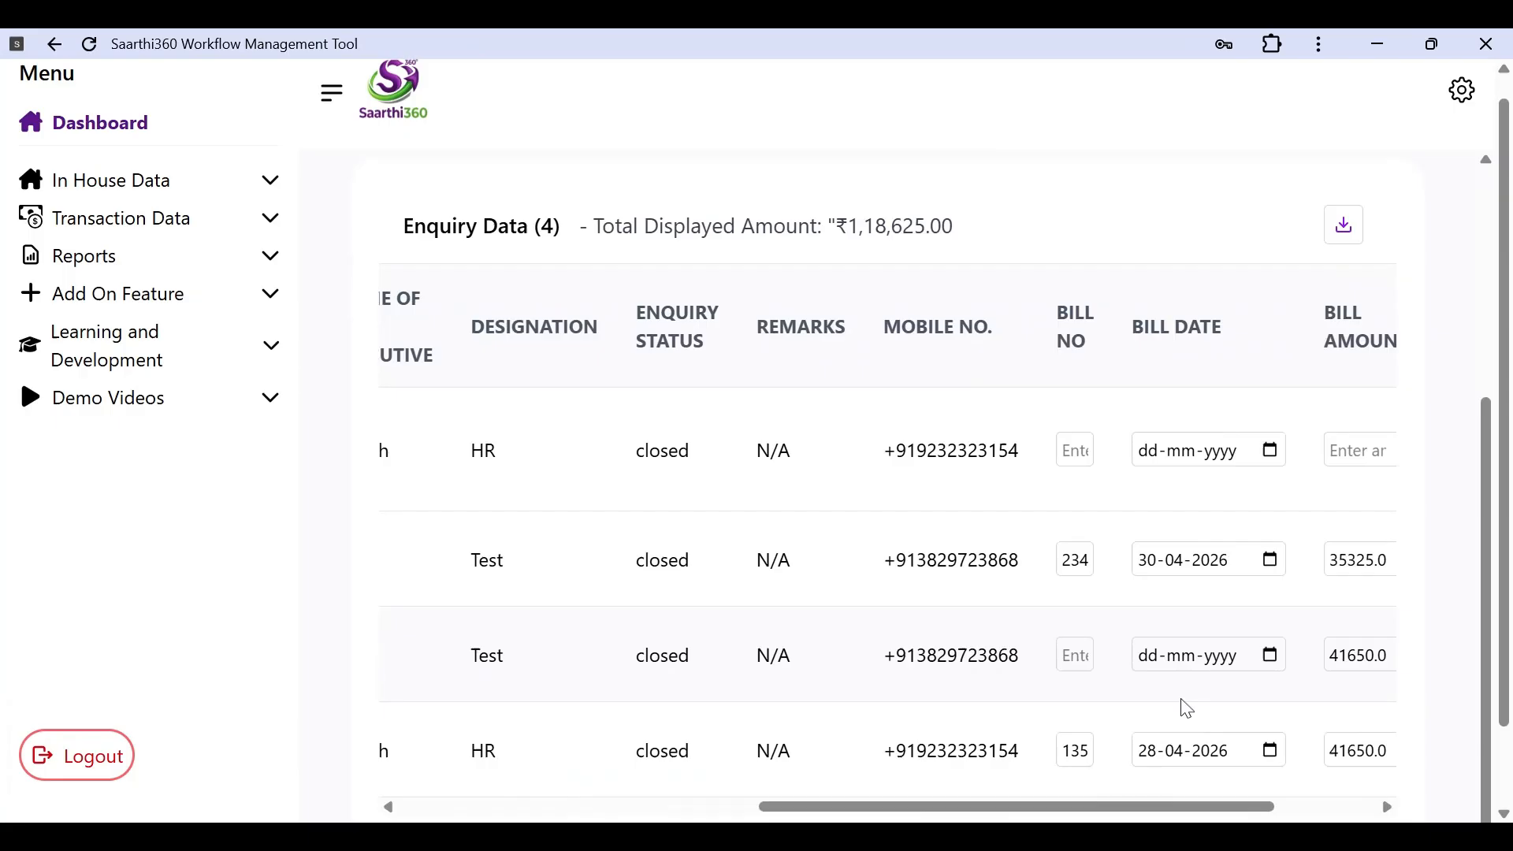
{"action": "scroll", "coordinate": [1296, 478], "scroll_direction": "right", "scroll_amount": 3}
{"action": "scroll", "coordinate": [1293, 476], "scroll_direction": "left", "scroll_amount": 15}
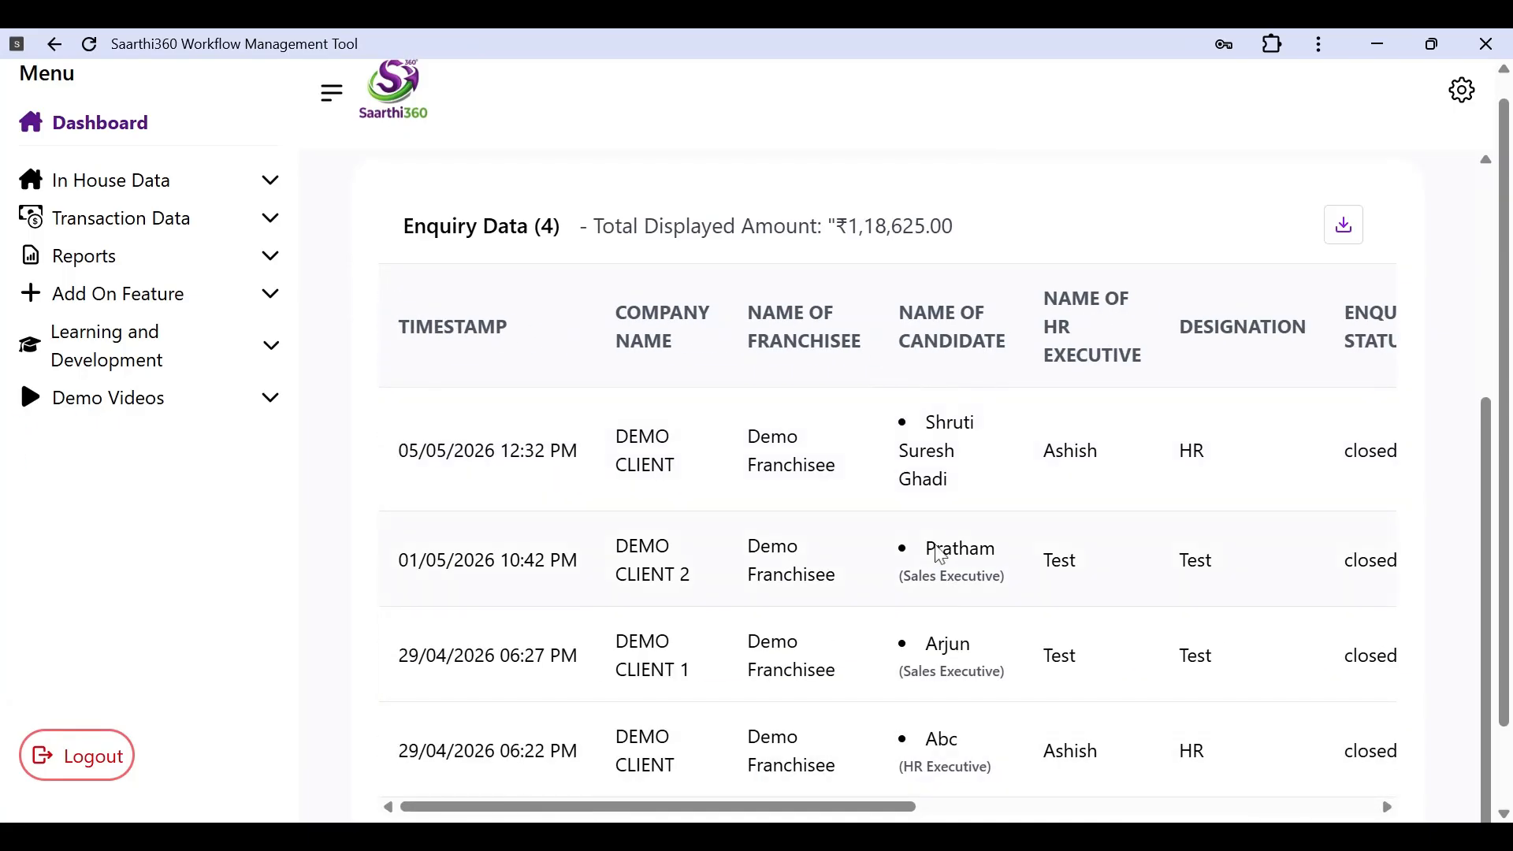
{"action": "scroll", "coordinate": [936, 551], "scroll_direction": "up", "scroll_amount": 3}
{"action": "scroll", "coordinate": [938, 547], "scroll_direction": "down", "scroll_amount": 5}
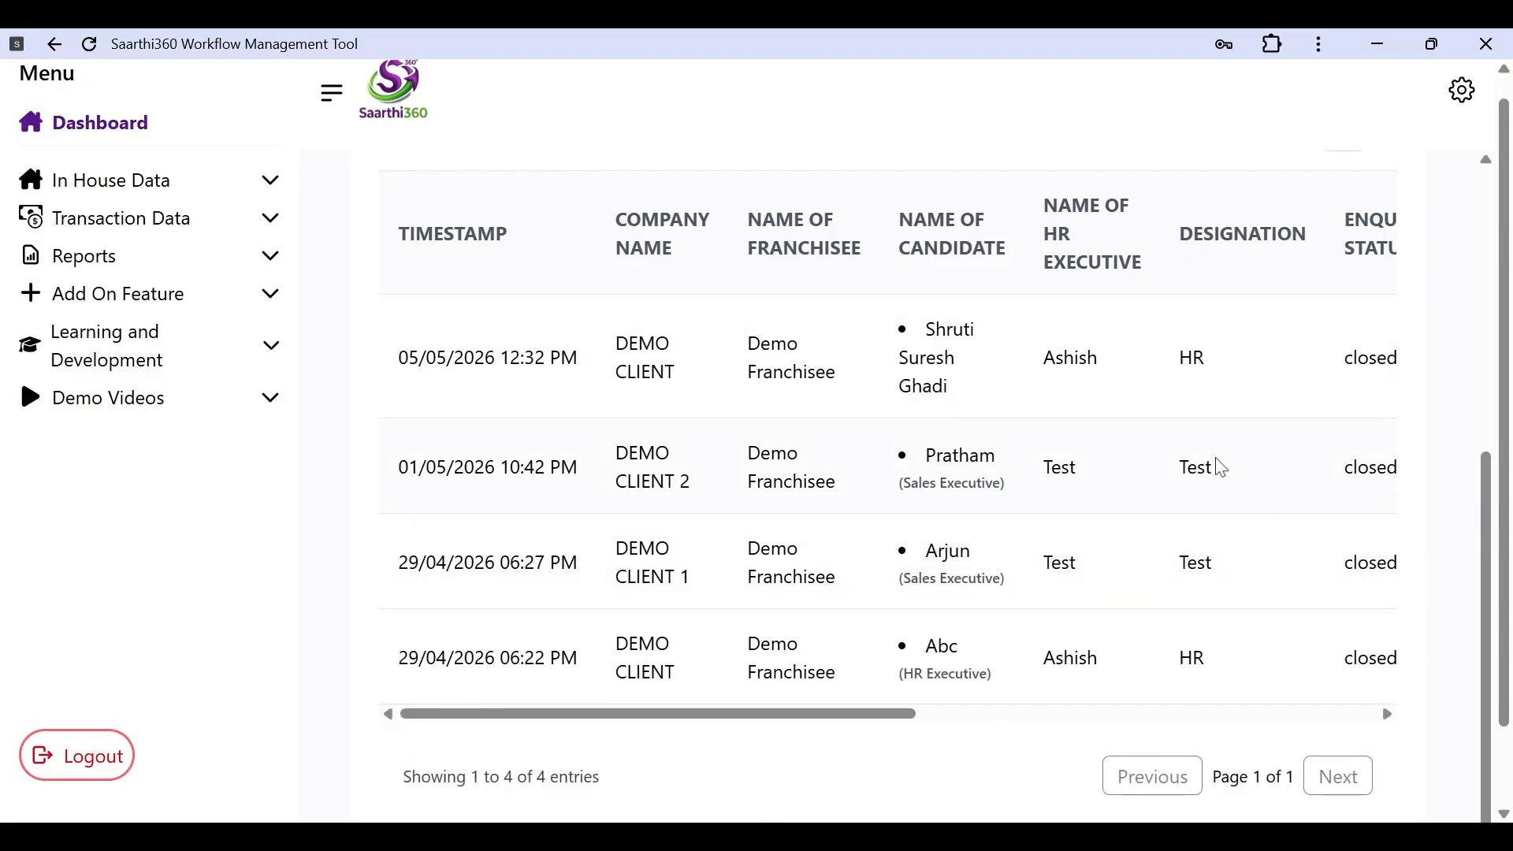
{"action": "scroll", "coordinate": [1222, 469], "scroll_direction": "up", "scroll_amount": 5}
{"action": "key", "text": "BackSpace"}
{"action": "key", "text": "BackSpace"}
{"action": "key", "text": "BackSpace"}
{"action": "key", "text": "BackSpace"}
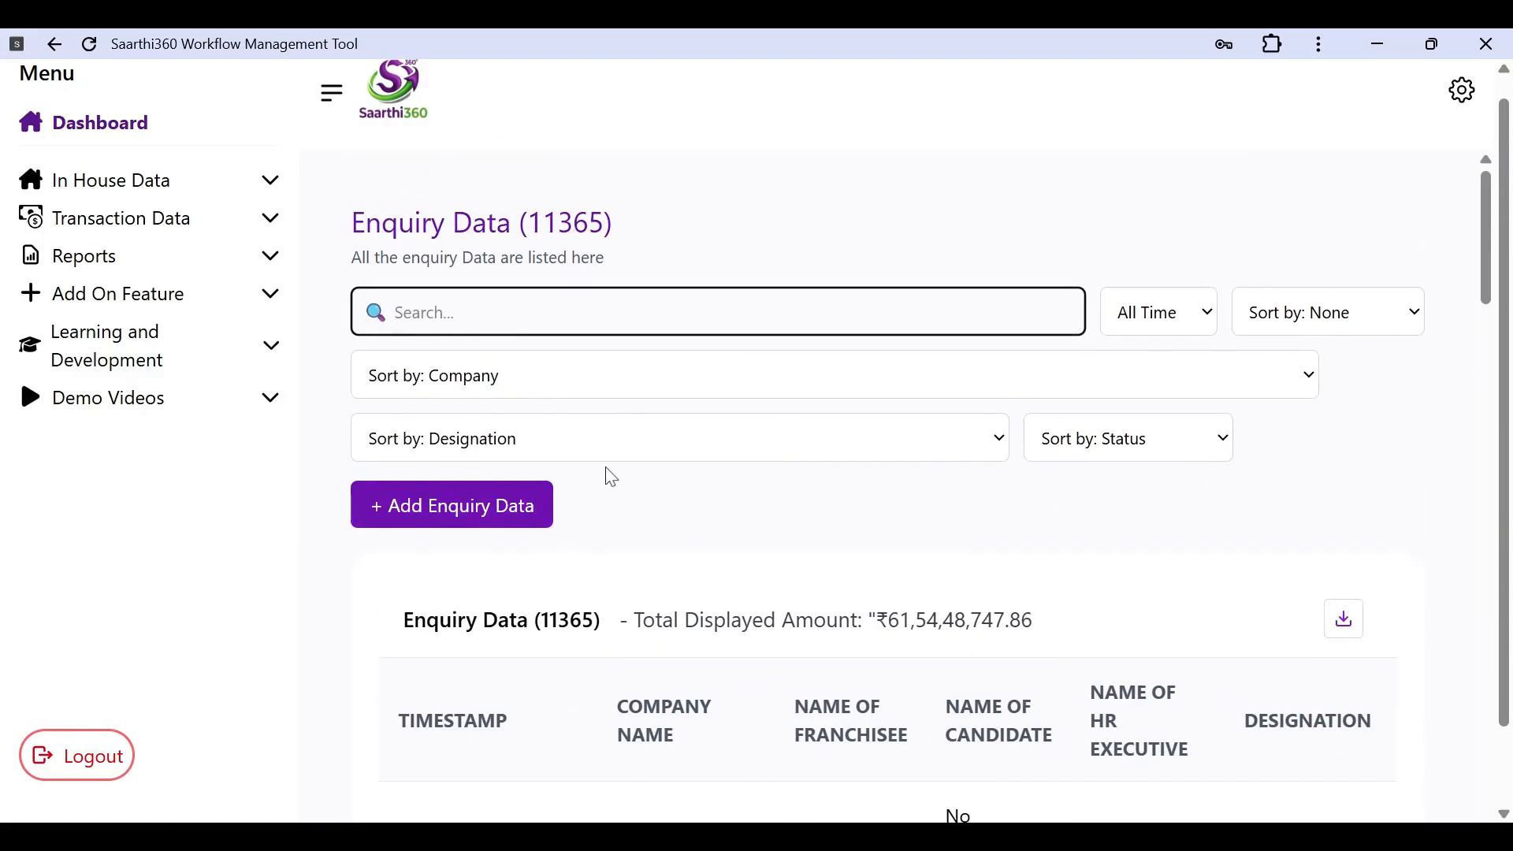
{"action": "scroll", "coordinate": [461, 534], "scroll_direction": "down", "scroll_amount": 1}
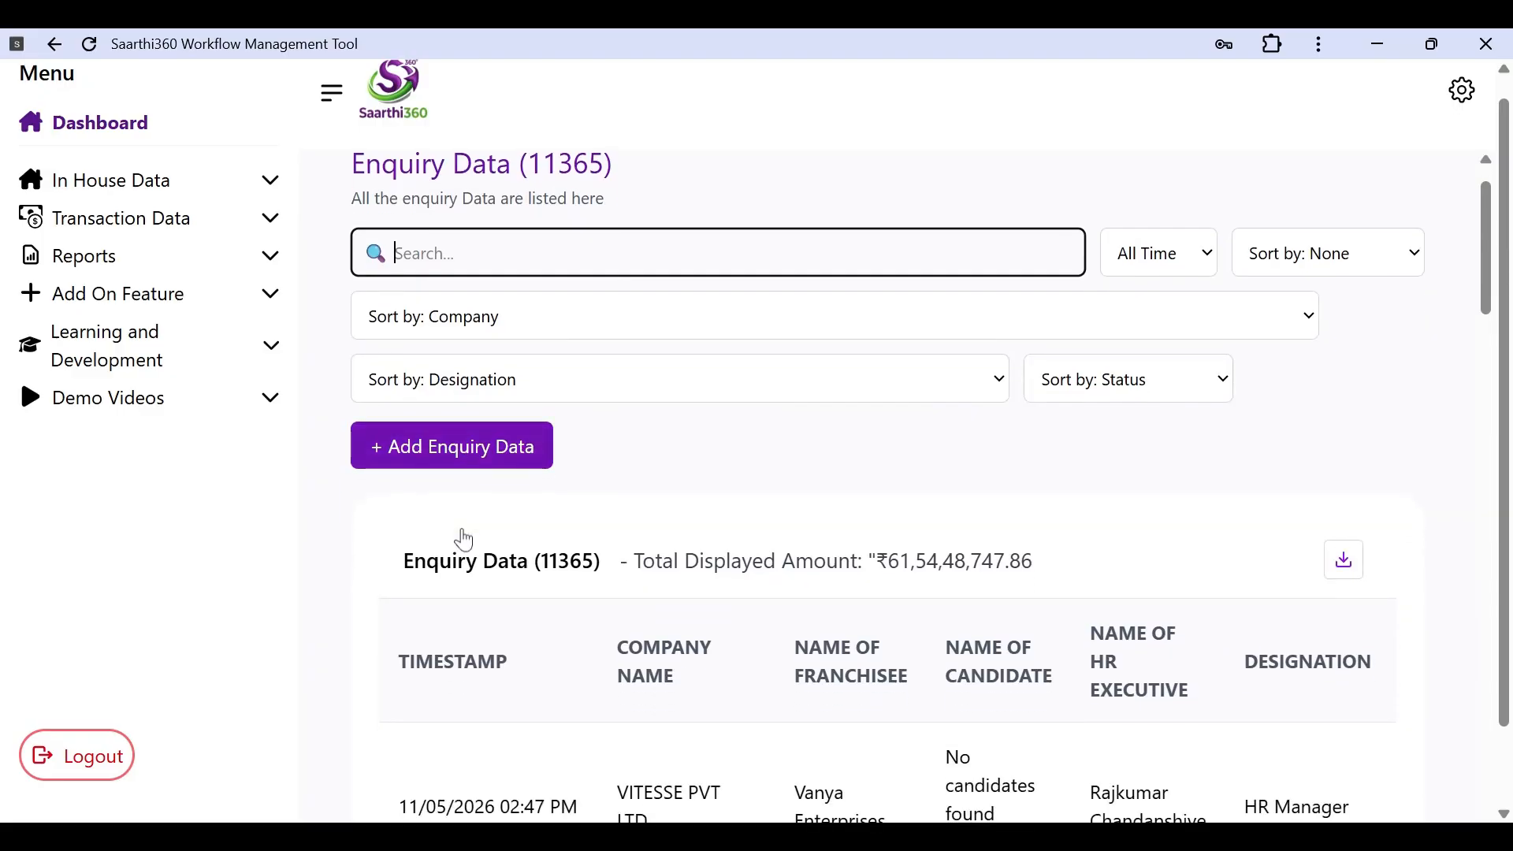
{"action": "left_click", "coordinate": [506, 464]}
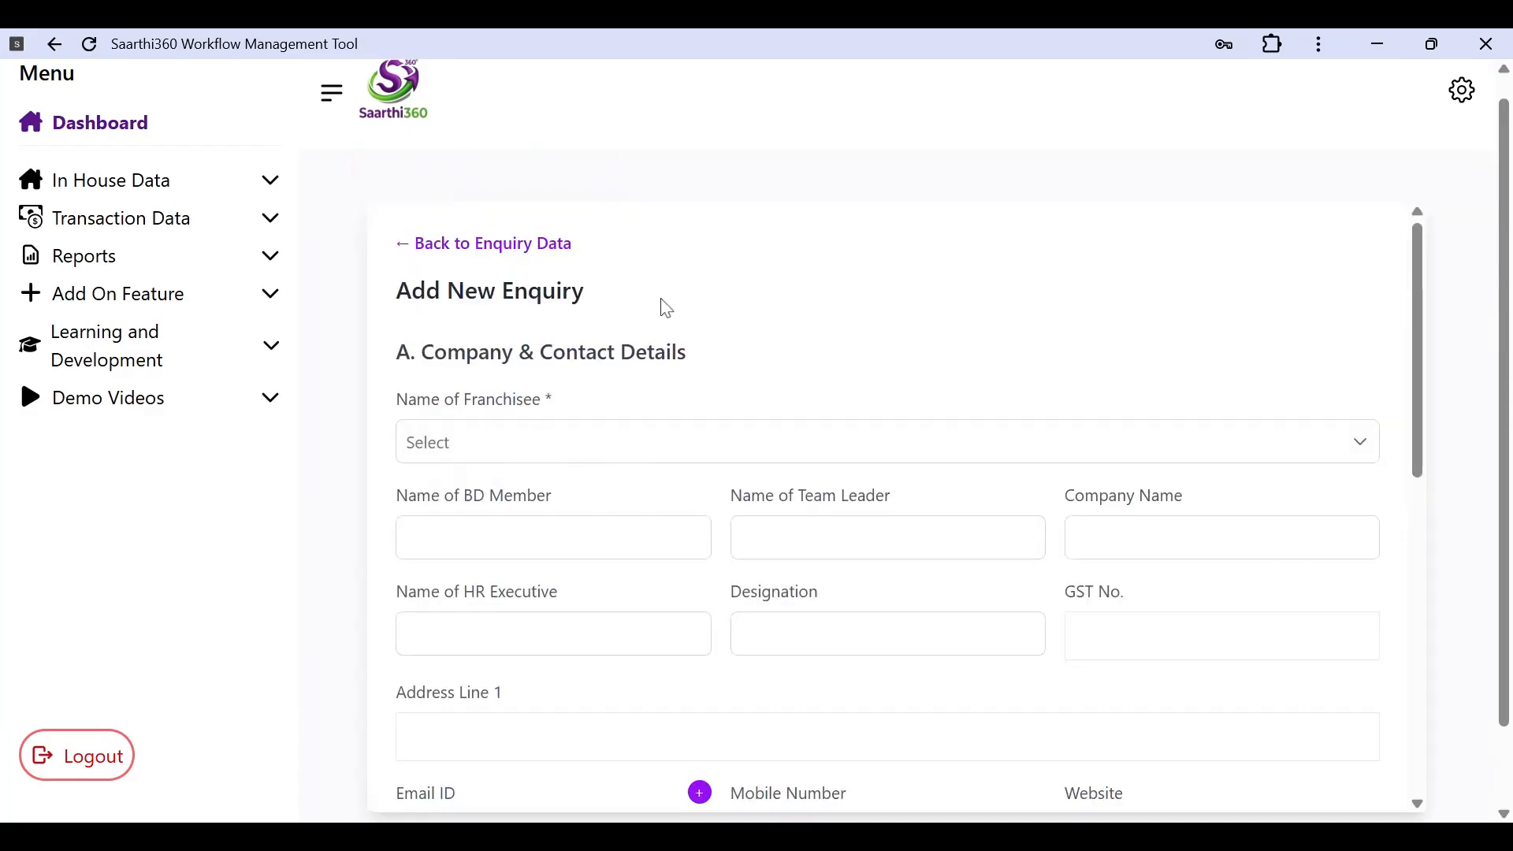
{"action": "scroll", "coordinate": [596, 353], "scroll_direction": "down", "scroll_amount": 3}
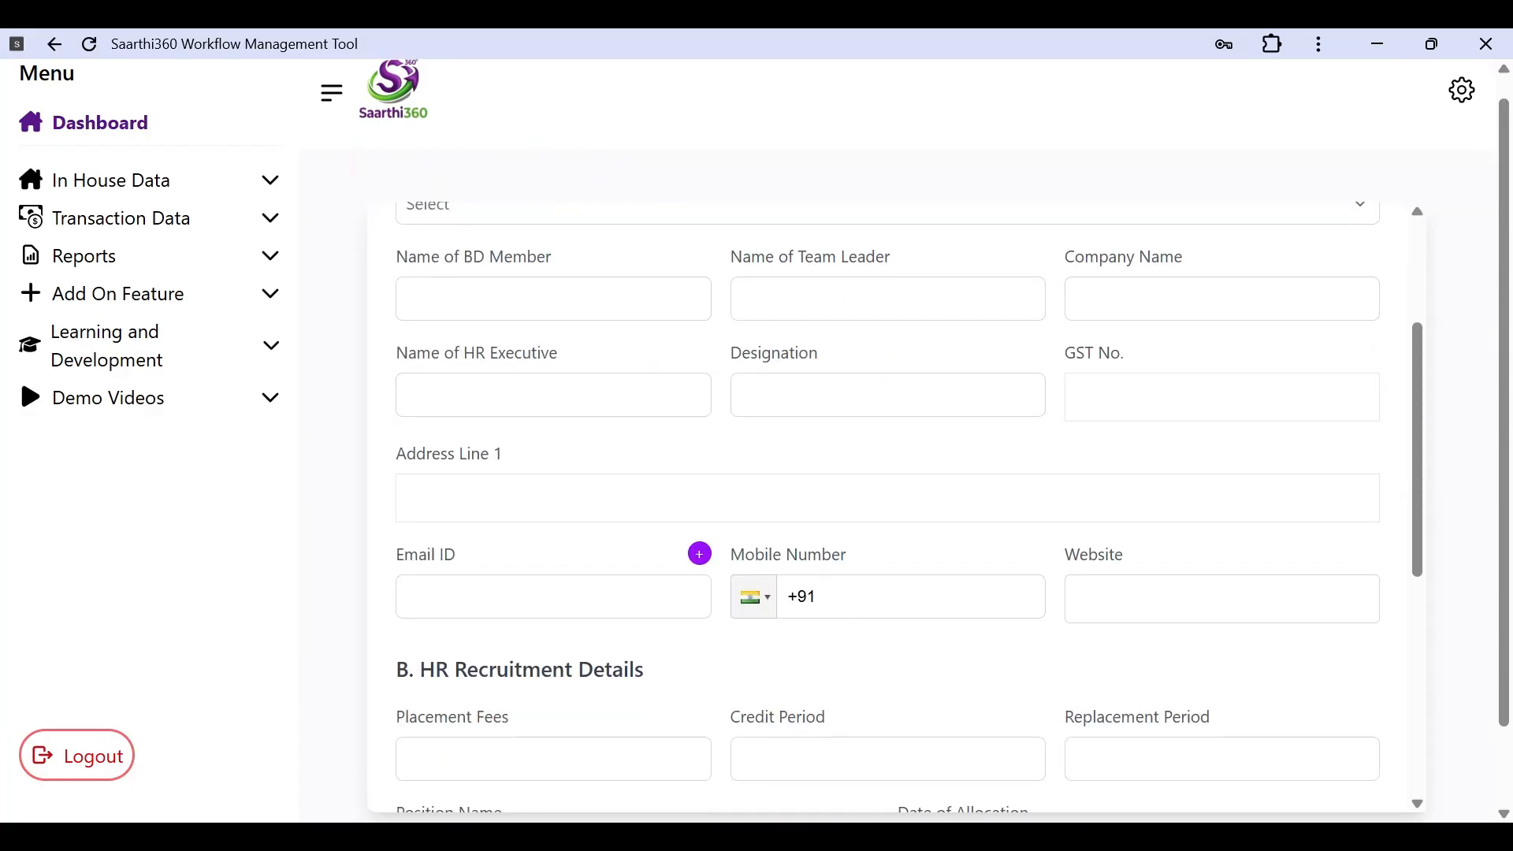
{"action": "scroll", "coordinate": [798, 462], "scroll_direction": "down", "scroll_amount": 2}
{"action": "scroll", "coordinate": [794, 463], "scroll_direction": "down", "scroll_amount": 2}
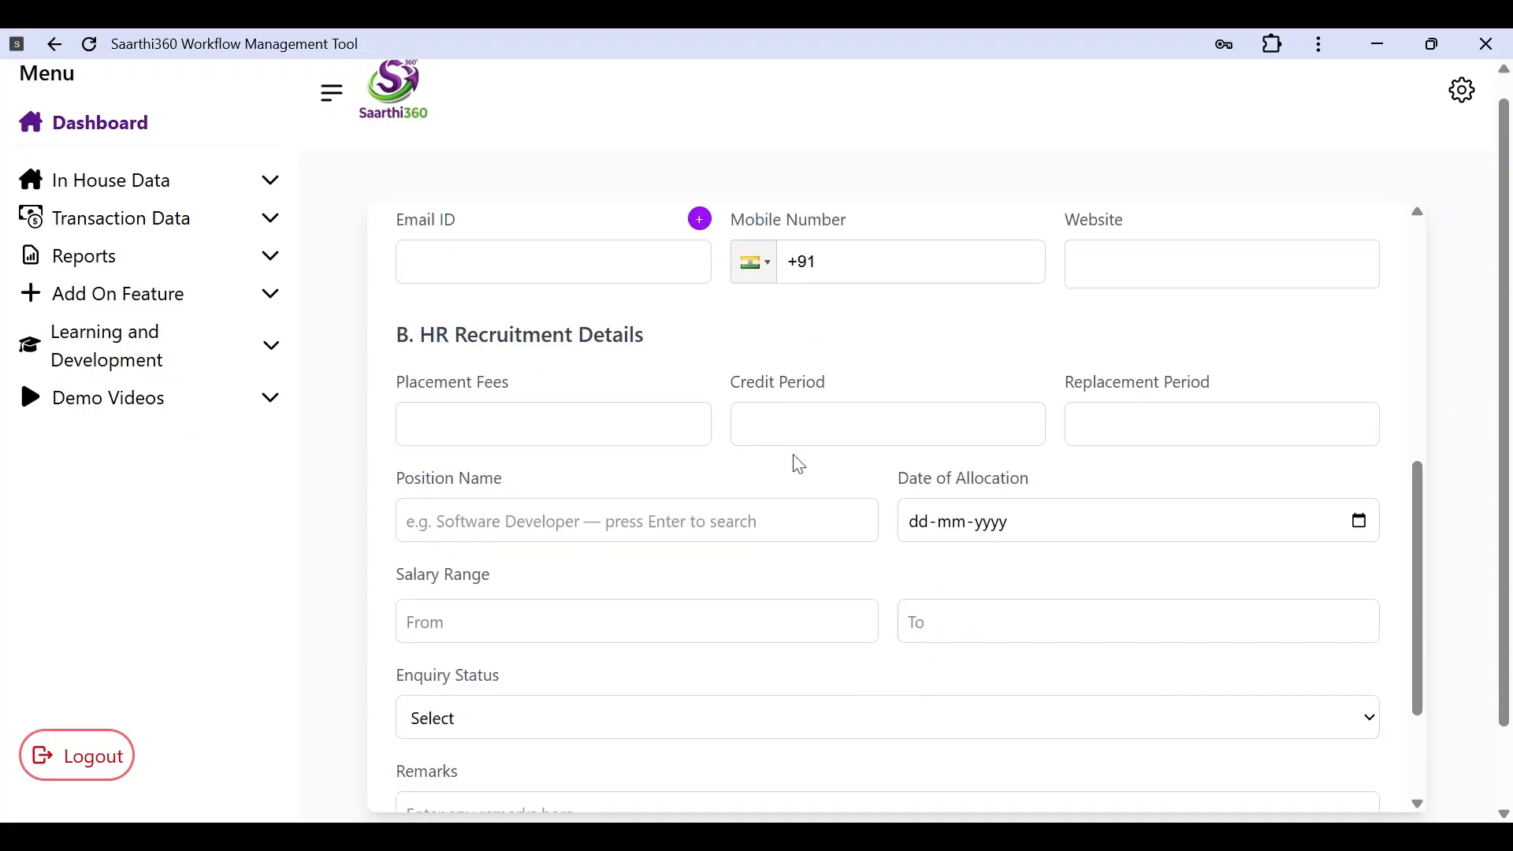
{"action": "scroll", "coordinate": [794, 464], "scroll_direction": "up", "scroll_amount": 8}
{"action": "scroll", "coordinate": [794, 464], "scroll_direction": "down", "scroll_amount": 3}
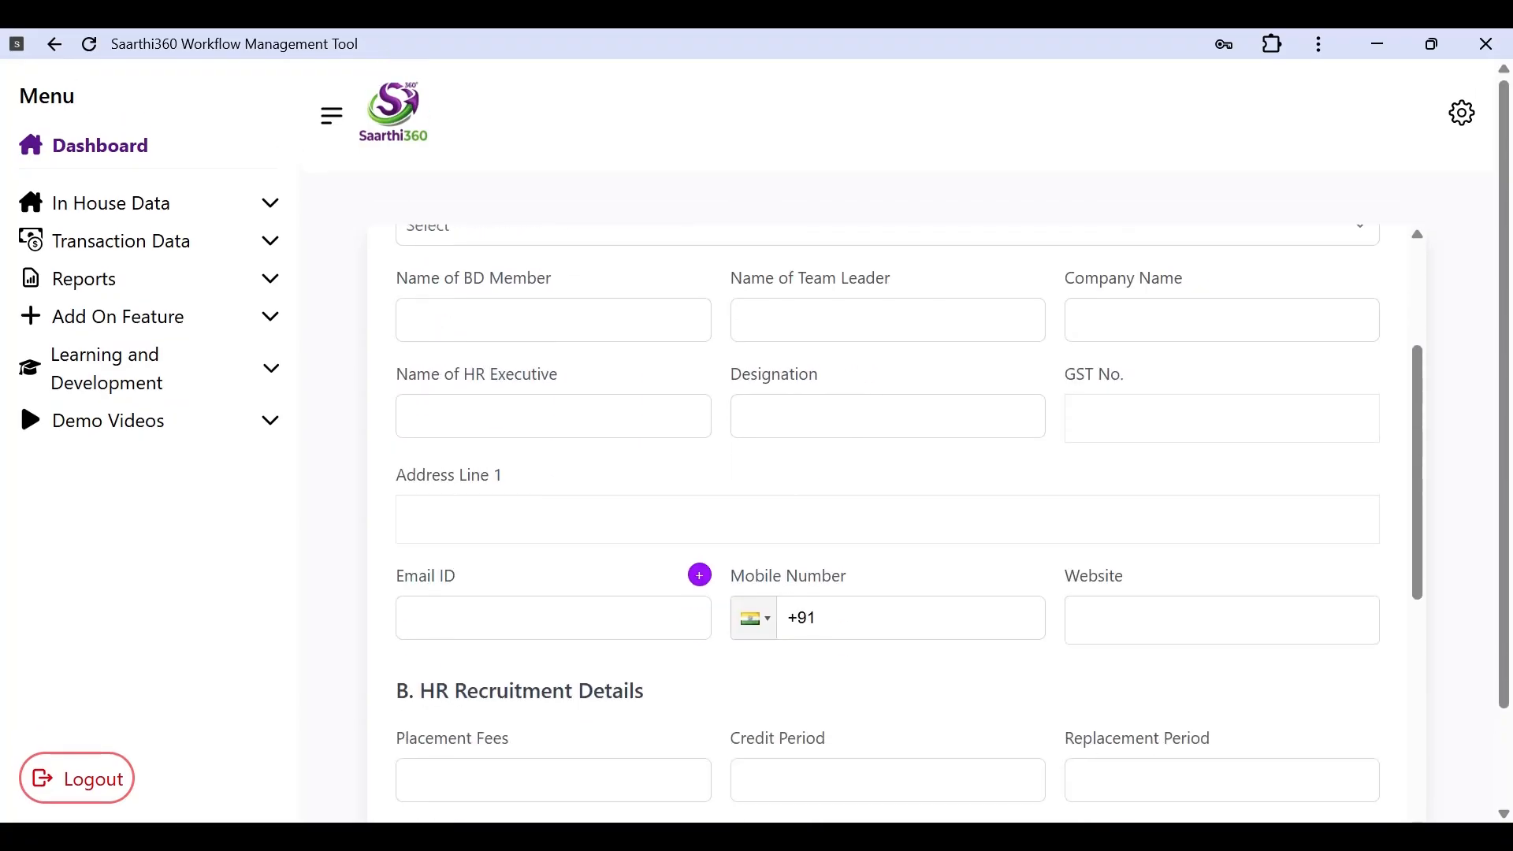
{"action": "scroll", "coordinate": [734, 410], "scroll_direction": "up", "scroll_amount": 3}
{"action": "scroll", "coordinate": [734, 410], "scroll_direction": "down", "scroll_amount": 1}
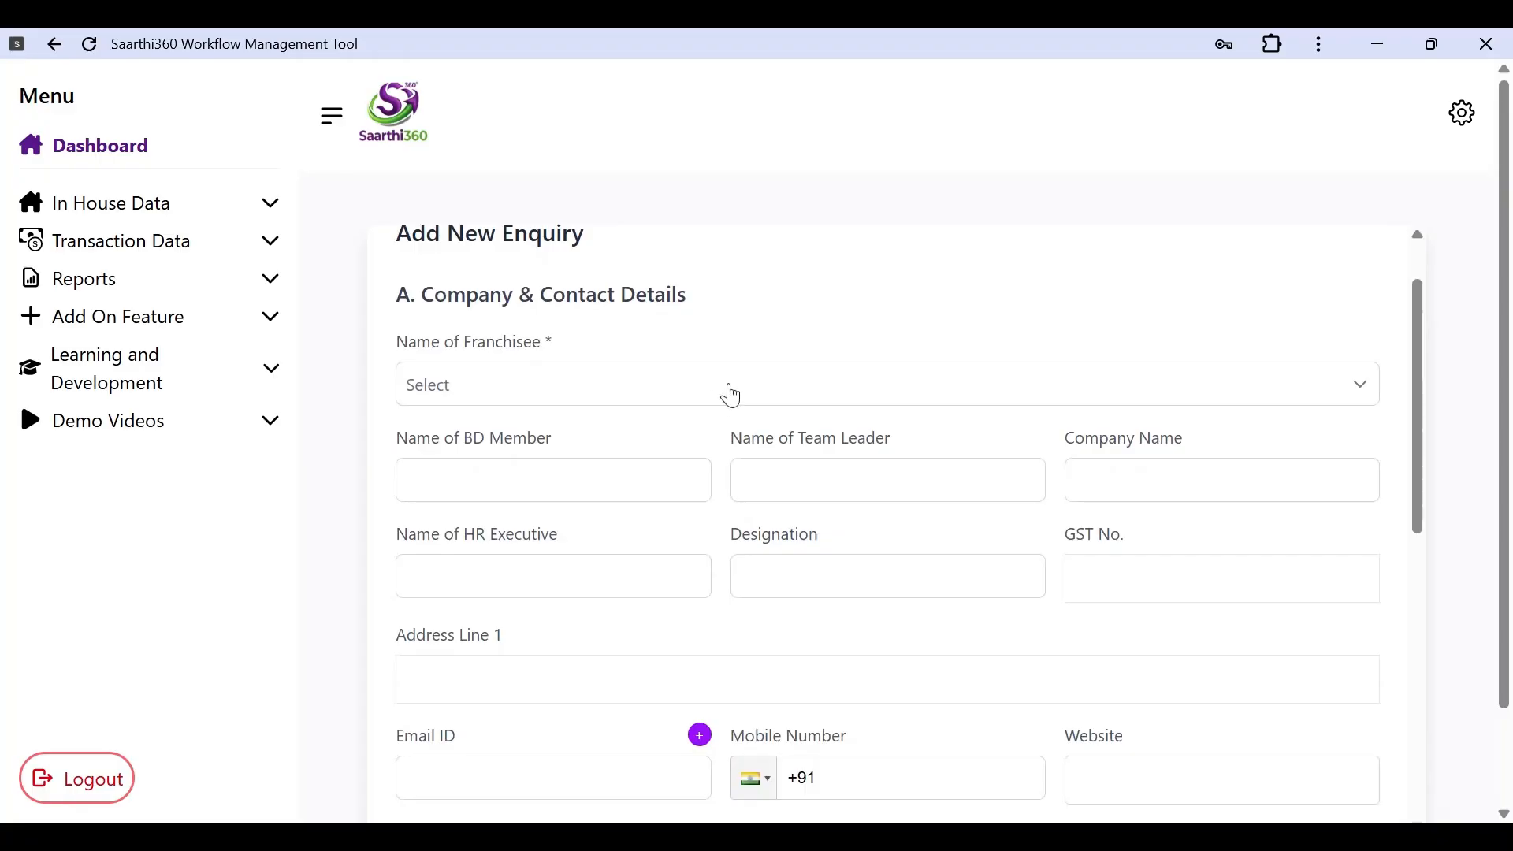
Step: Set Name of Franchisee to Demo Franchisee by searching 'demo'
{"action": "left_click", "coordinate": [730, 395]}
{"action": "left_click", "coordinate": [749, 384]}
{"action": "left_click", "coordinate": [783, 391]}
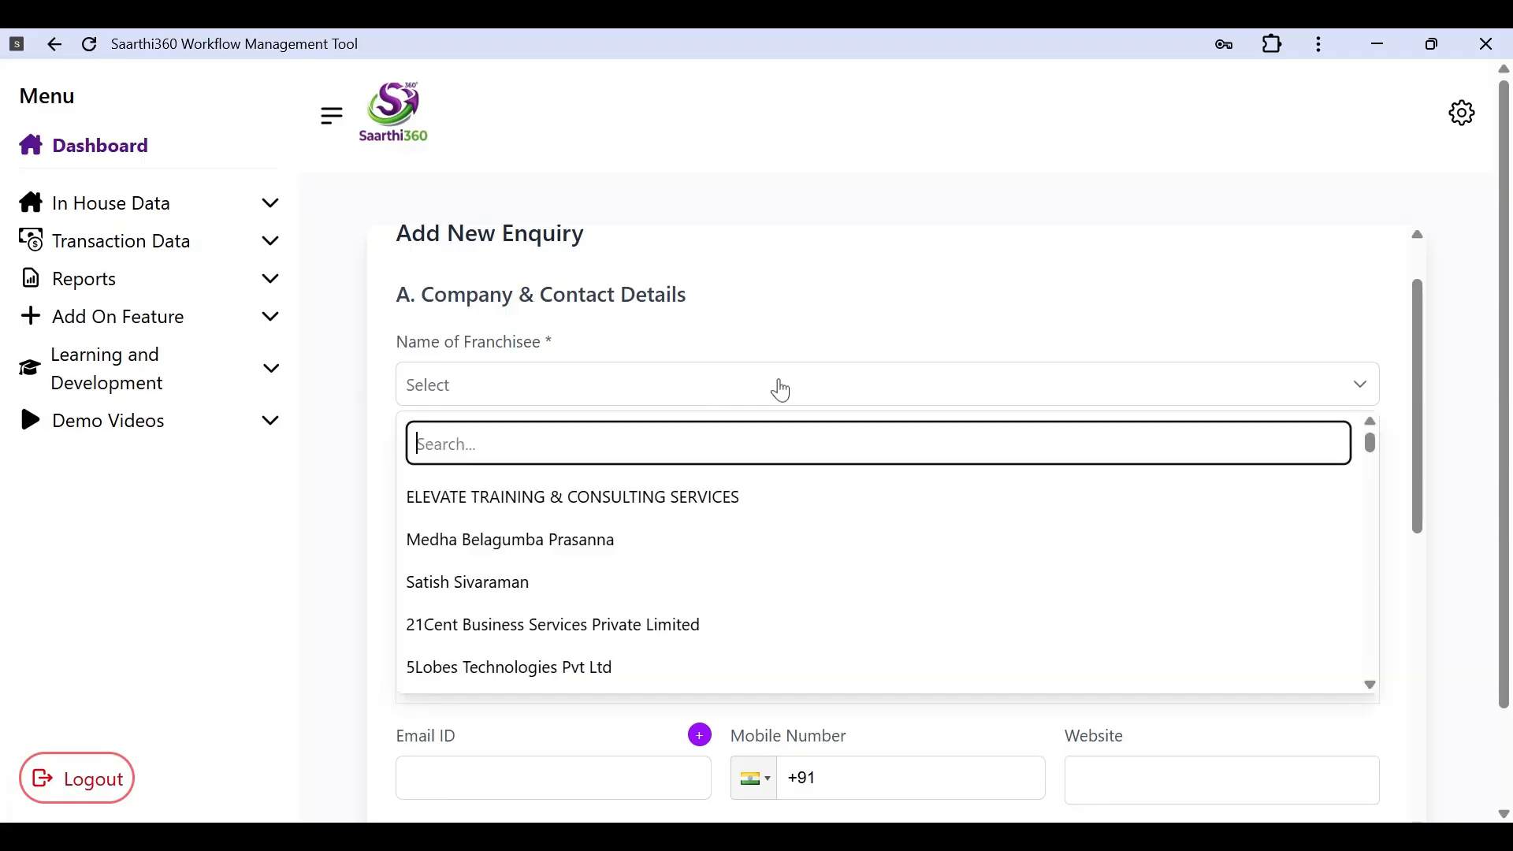
{"action": "type", "text": "demo"}
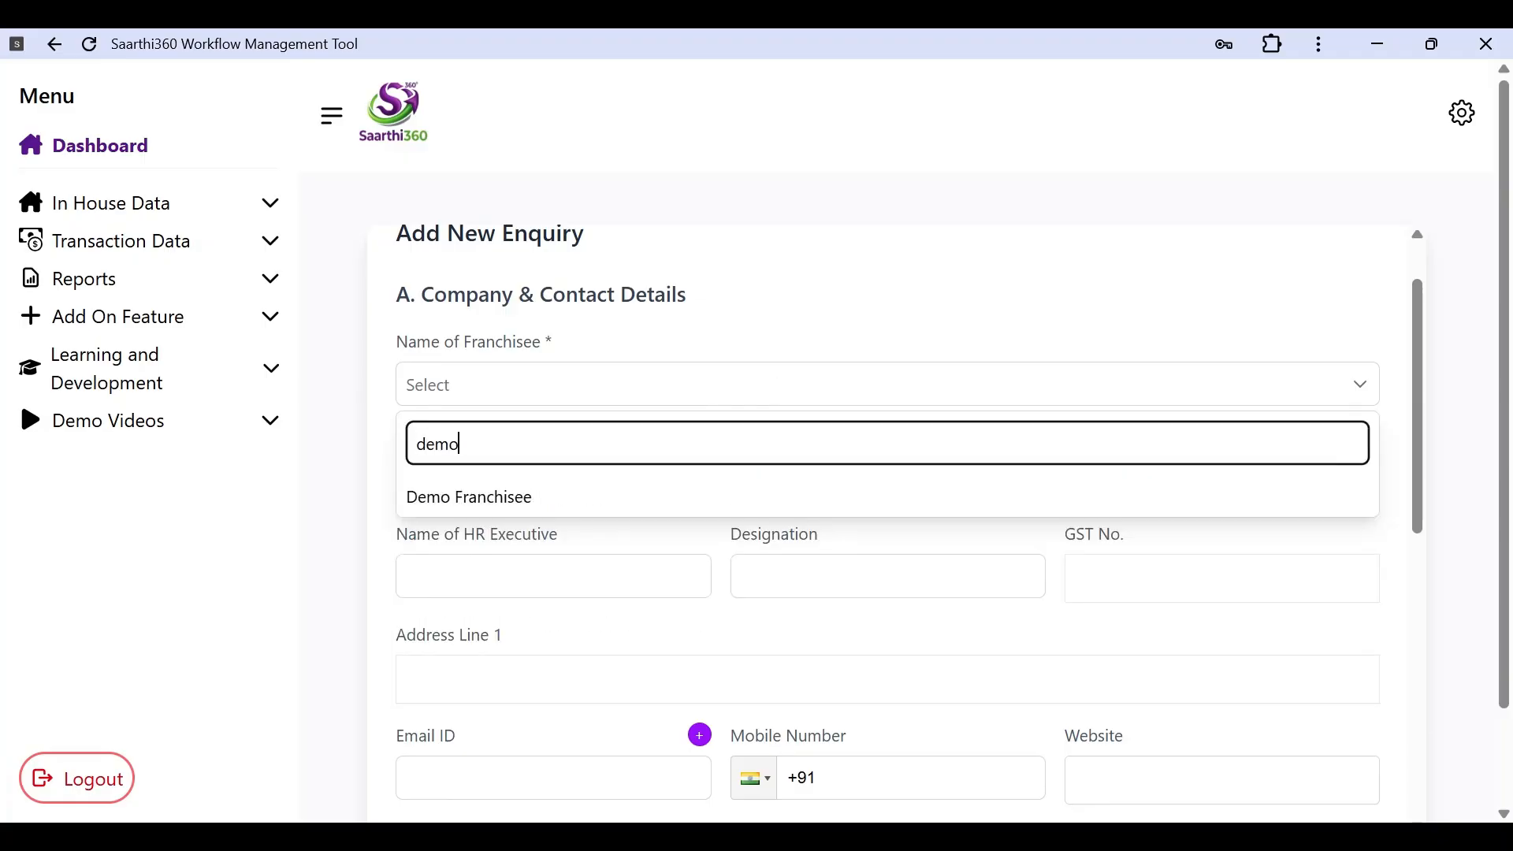
{"action": "left_click", "coordinate": [701, 498]}
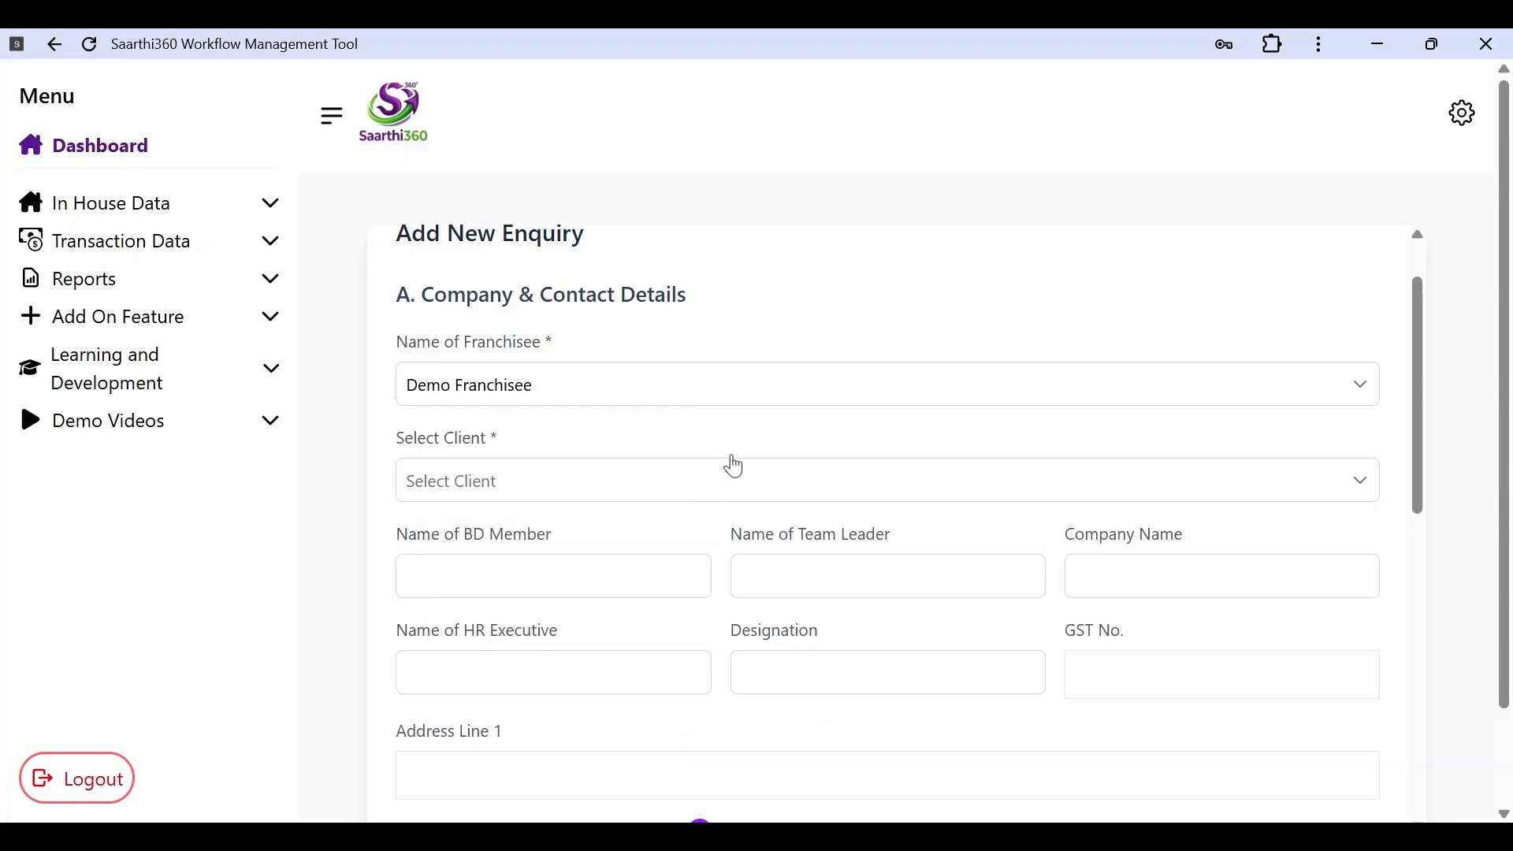
{"action": "scroll", "coordinate": [754, 408], "scroll_direction": "down", "scroll_amount": 2}
{"action": "scroll", "coordinate": [716, 402], "scroll_direction": "up", "scroll_amount": 2}
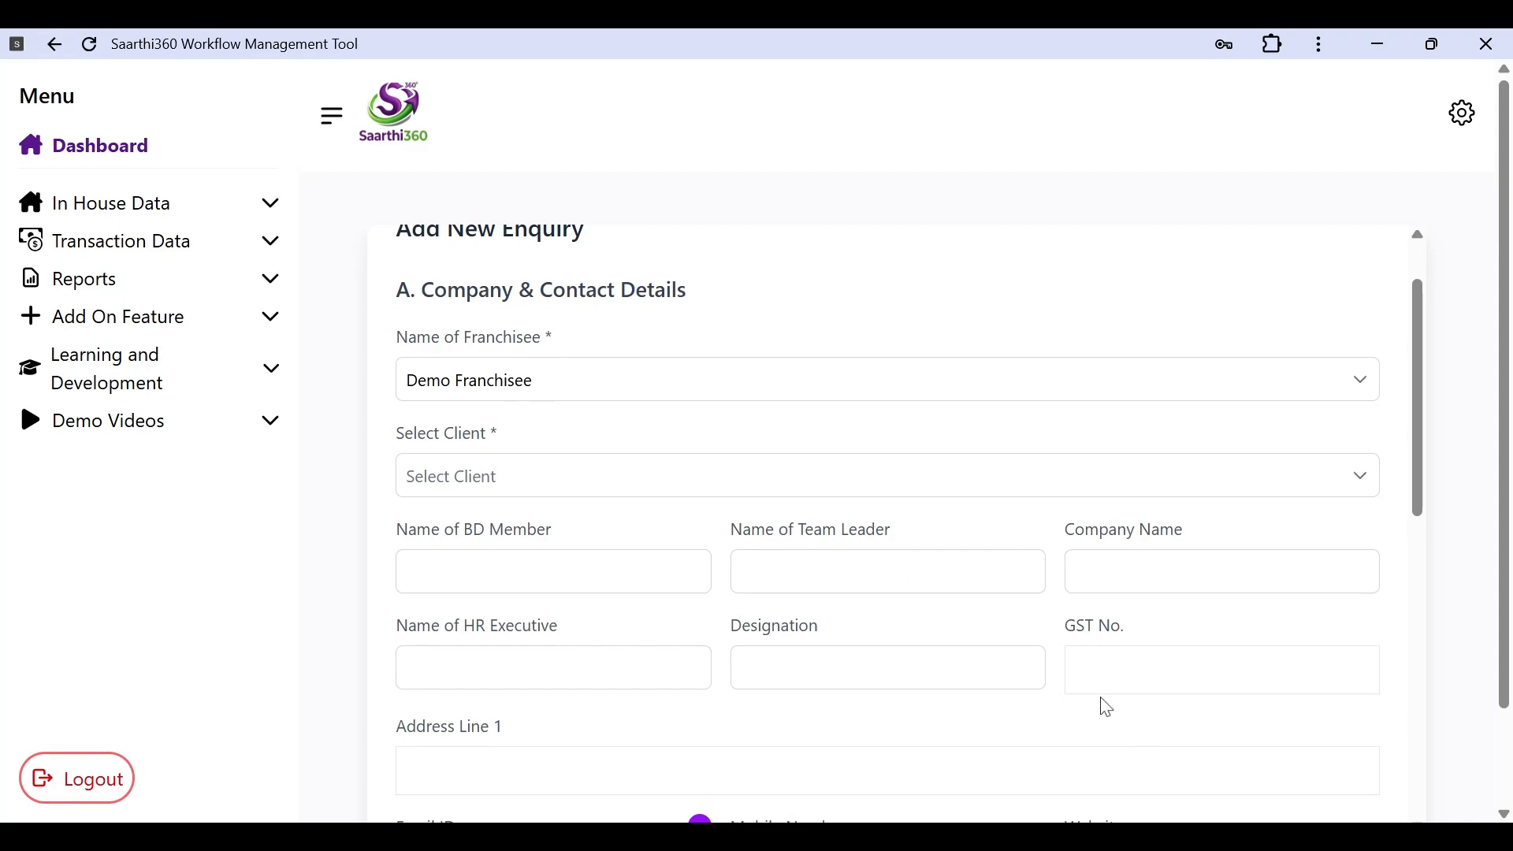
{"action": "scroll", "coordinate": [1112, 713], "scroll_direction": "down", "scroll_amount": 1}
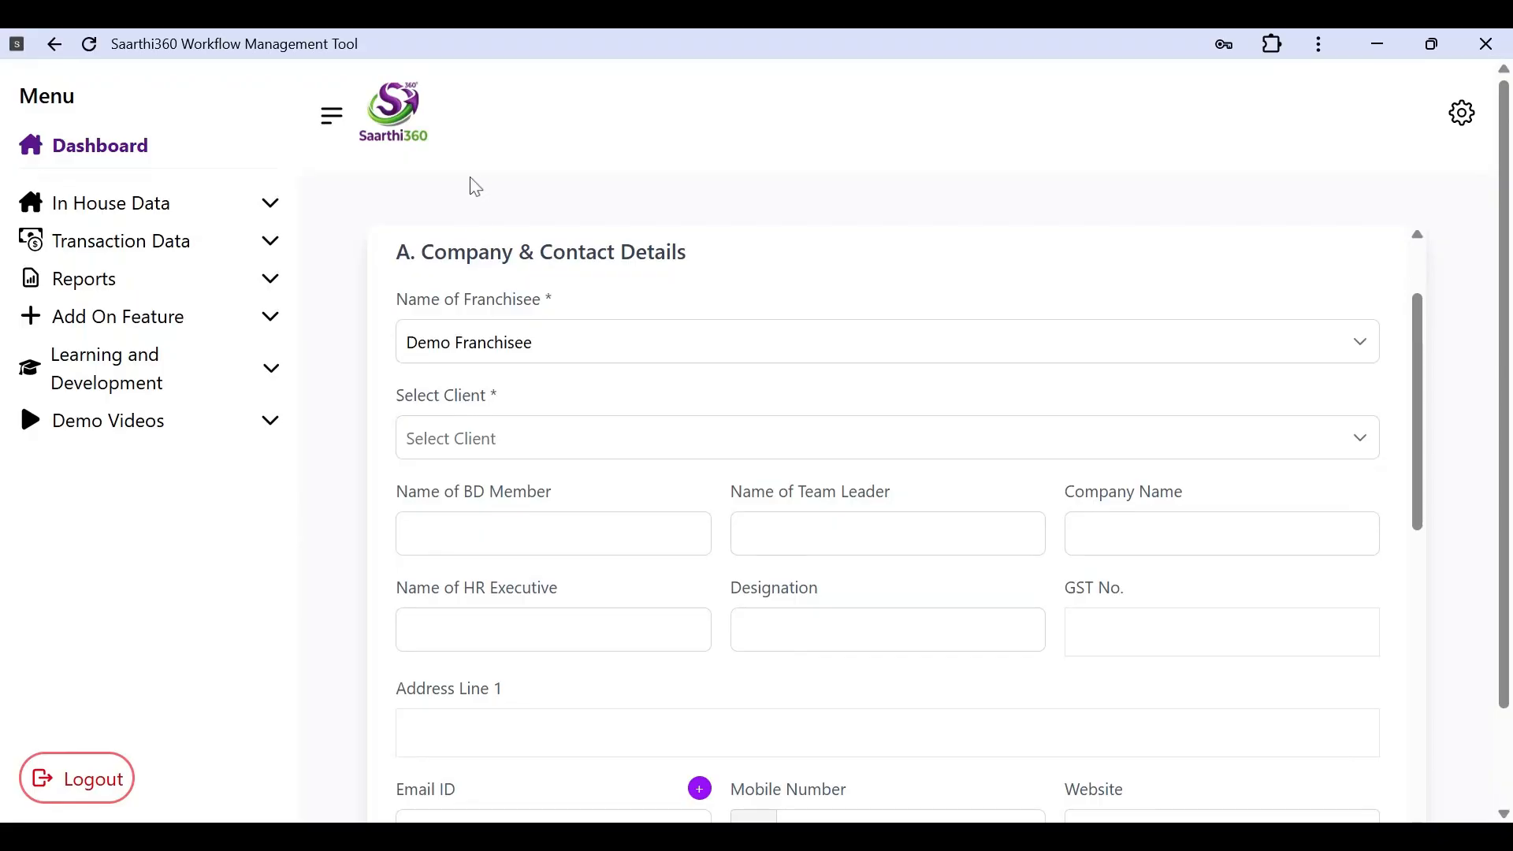
{"action": "scroll", "coordinate": [887, 524], "scroll_direction": "up", "scroll_amount": 1}
{"action": "scroll", "coordinate": [887, 524], "scroll_direction": "down", "scroll_amount": 1}
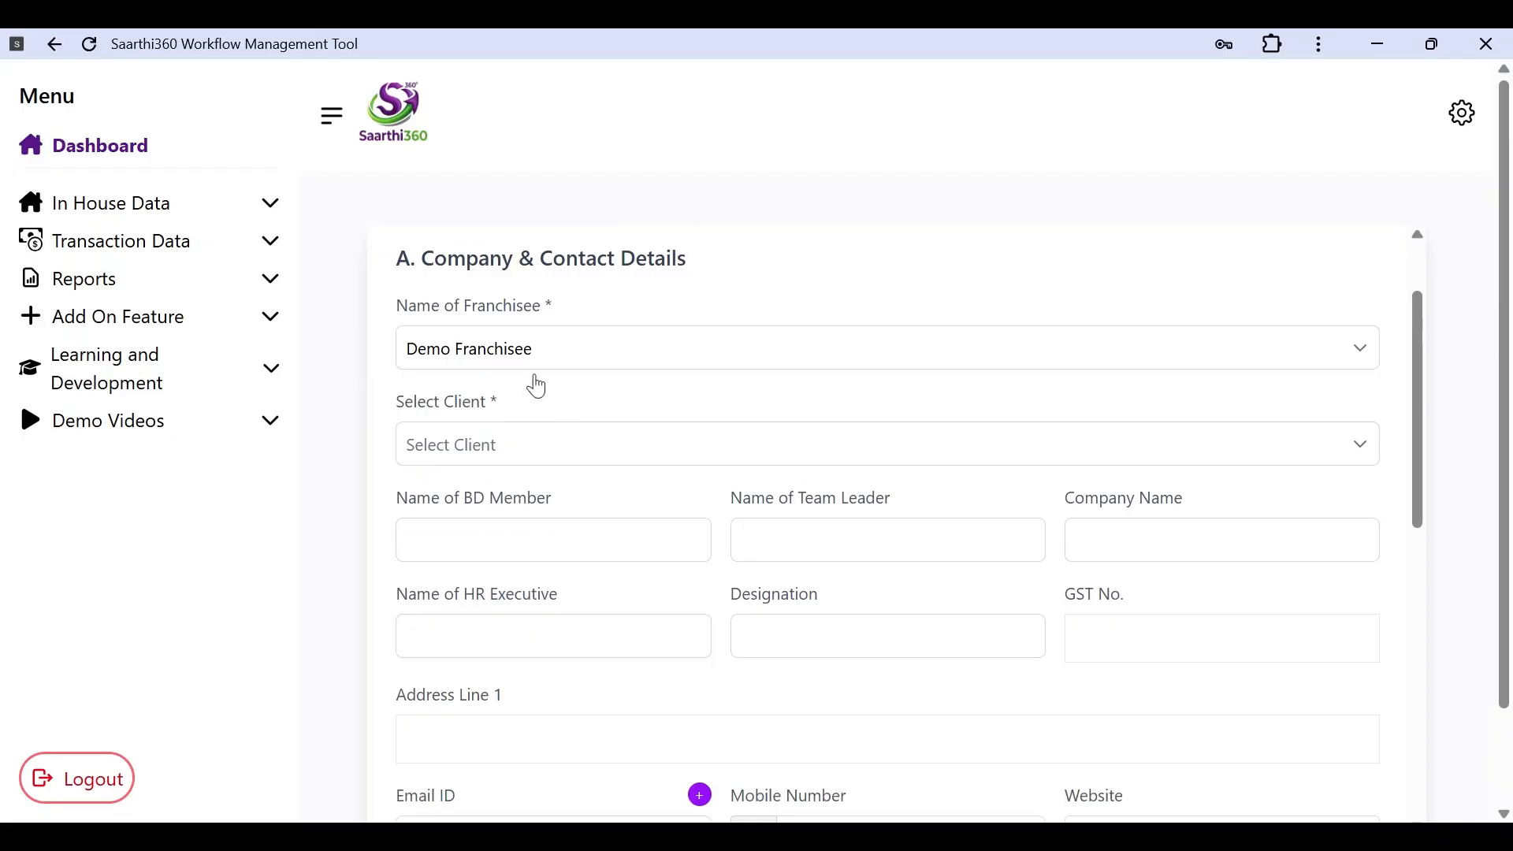
Step: Pick DEMO CLIENT from the Select Client list for Demo Franchisee
{"action": "left_click", "coordinate": [541, 463]}
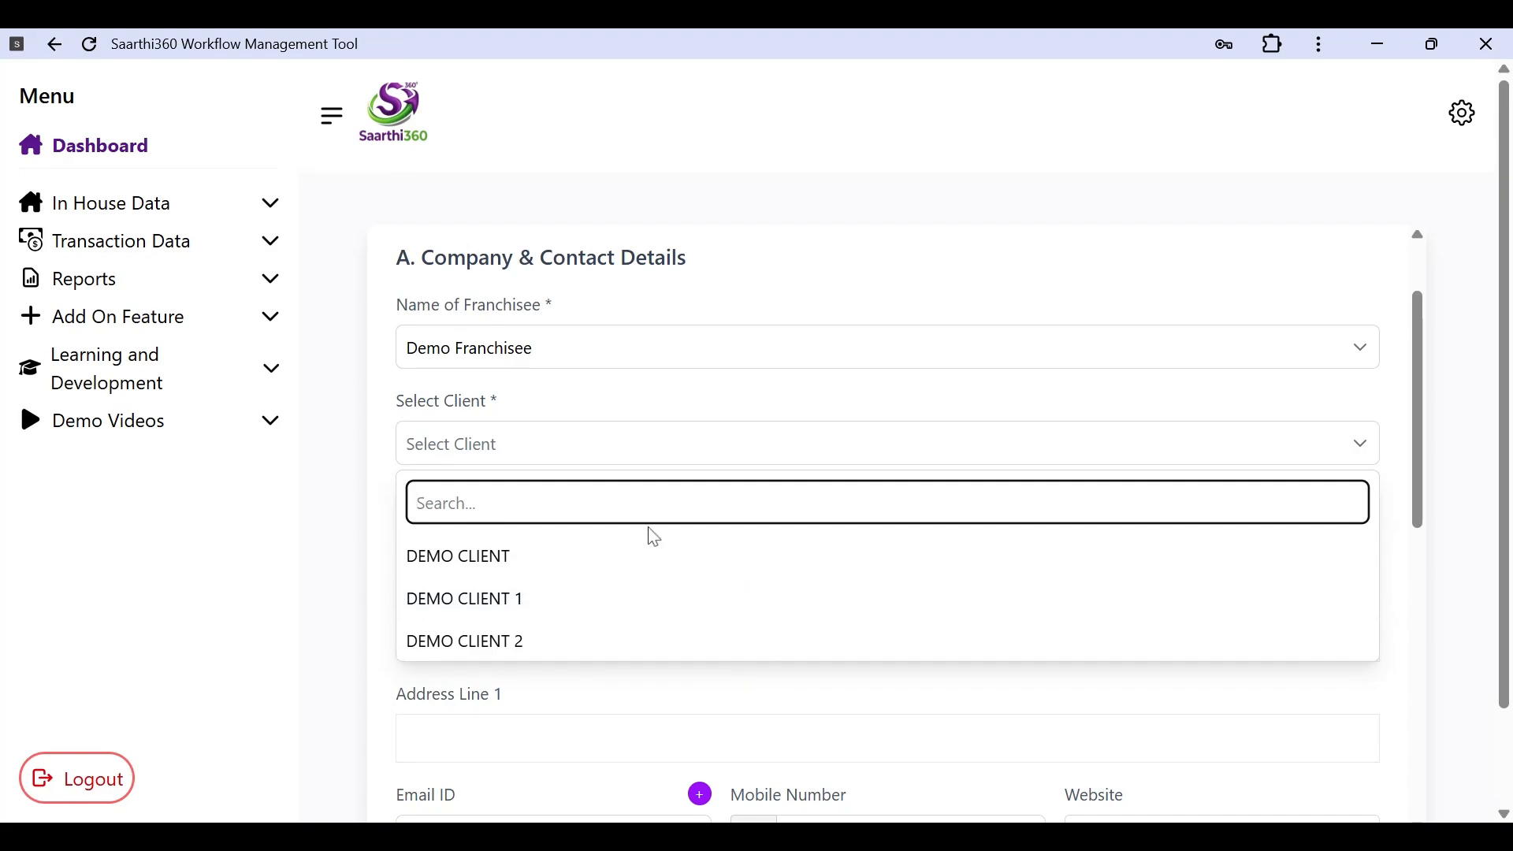
{"action": "left_click", "coordinate": [517, 560]}
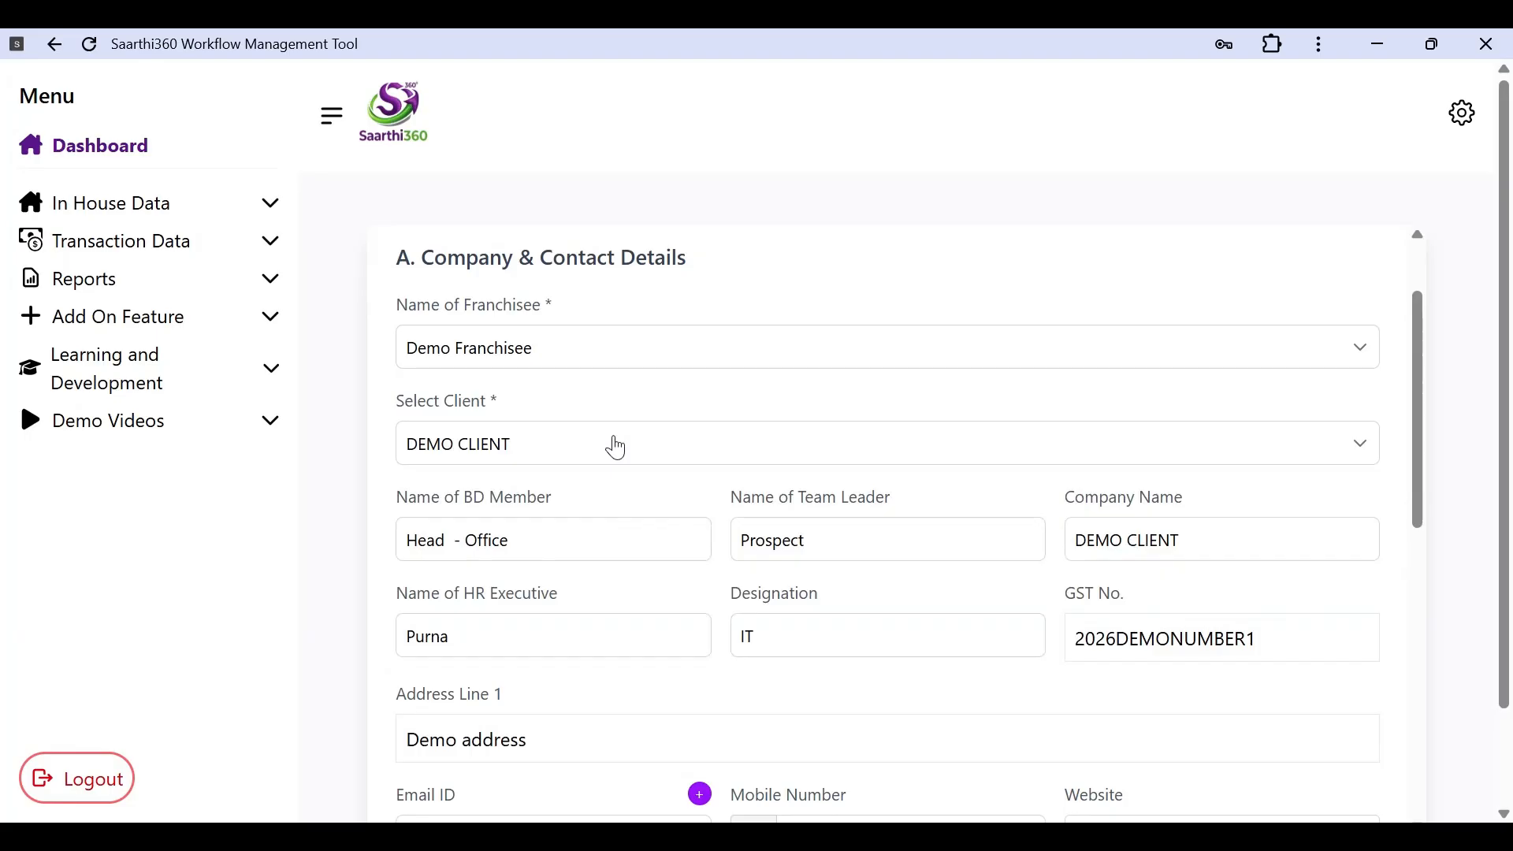
Step: Review the auto-filled contact and recruitment fields, then reopen the Select Client list
{"action": "scroll", "coordinate": [635, 587], "scroll_direction": "down", "scroll_amount": 1}
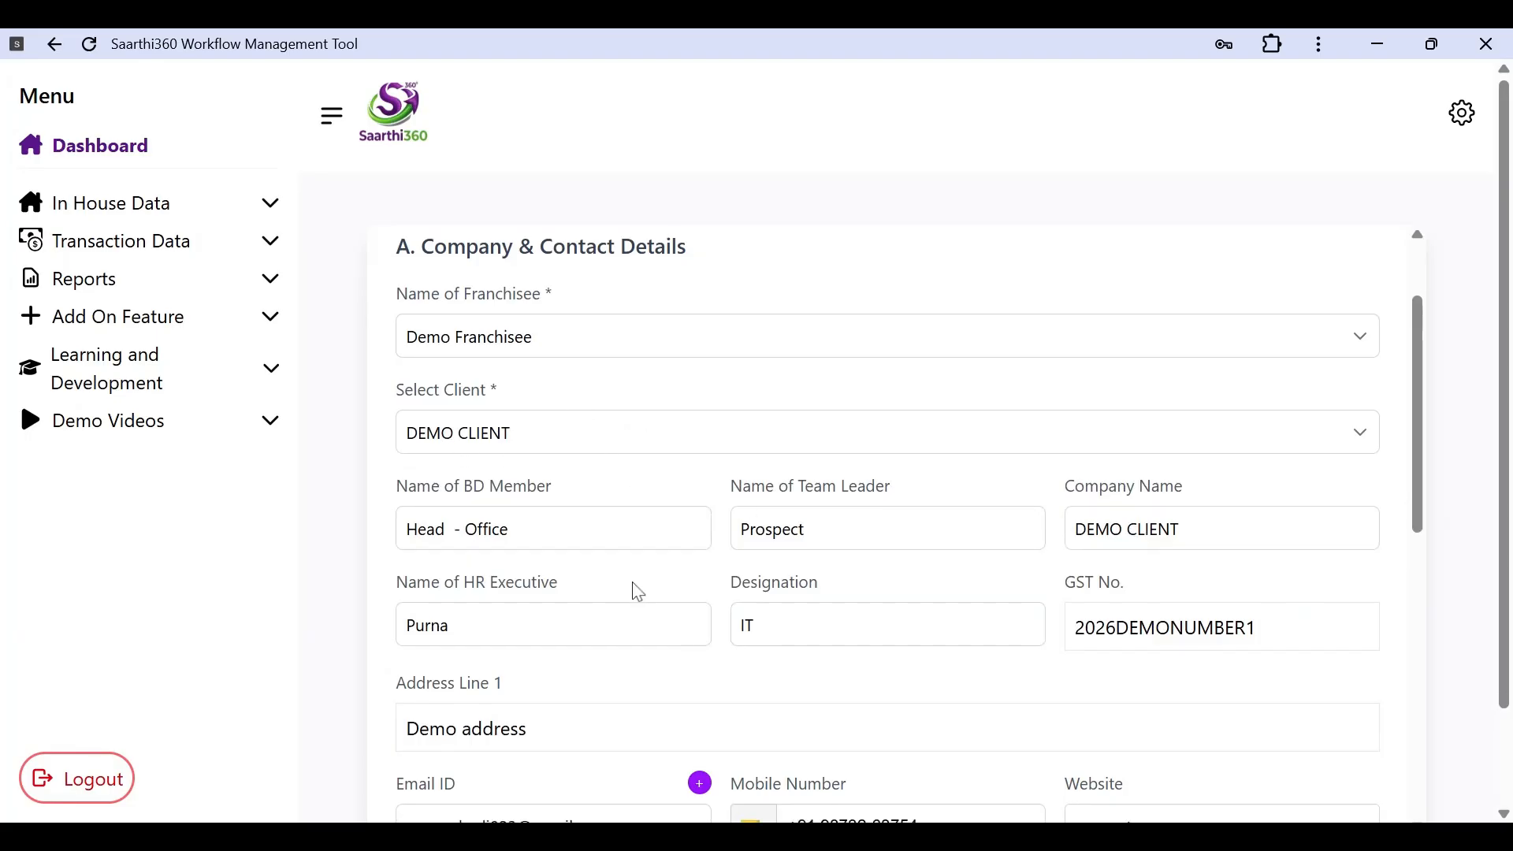
{"action": "scroll", "coordinate": [639, 592], "scroll_direction": "down", "scroll_amount": 1}
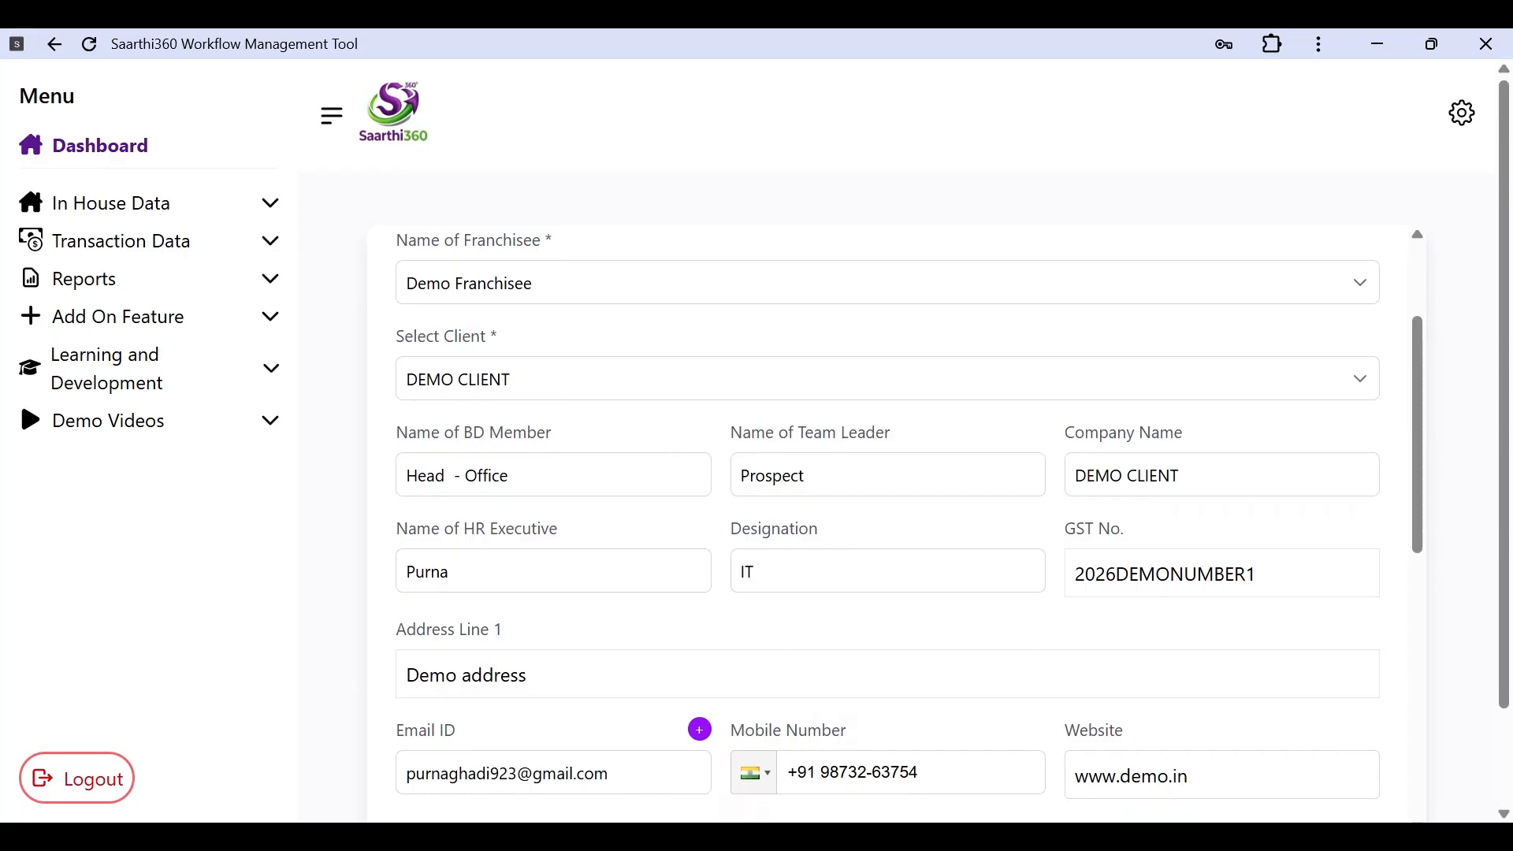
{"action": "scroll", "coordinate": [1024, 693], "scroll_direction": "down", "scroll_amount": 1}
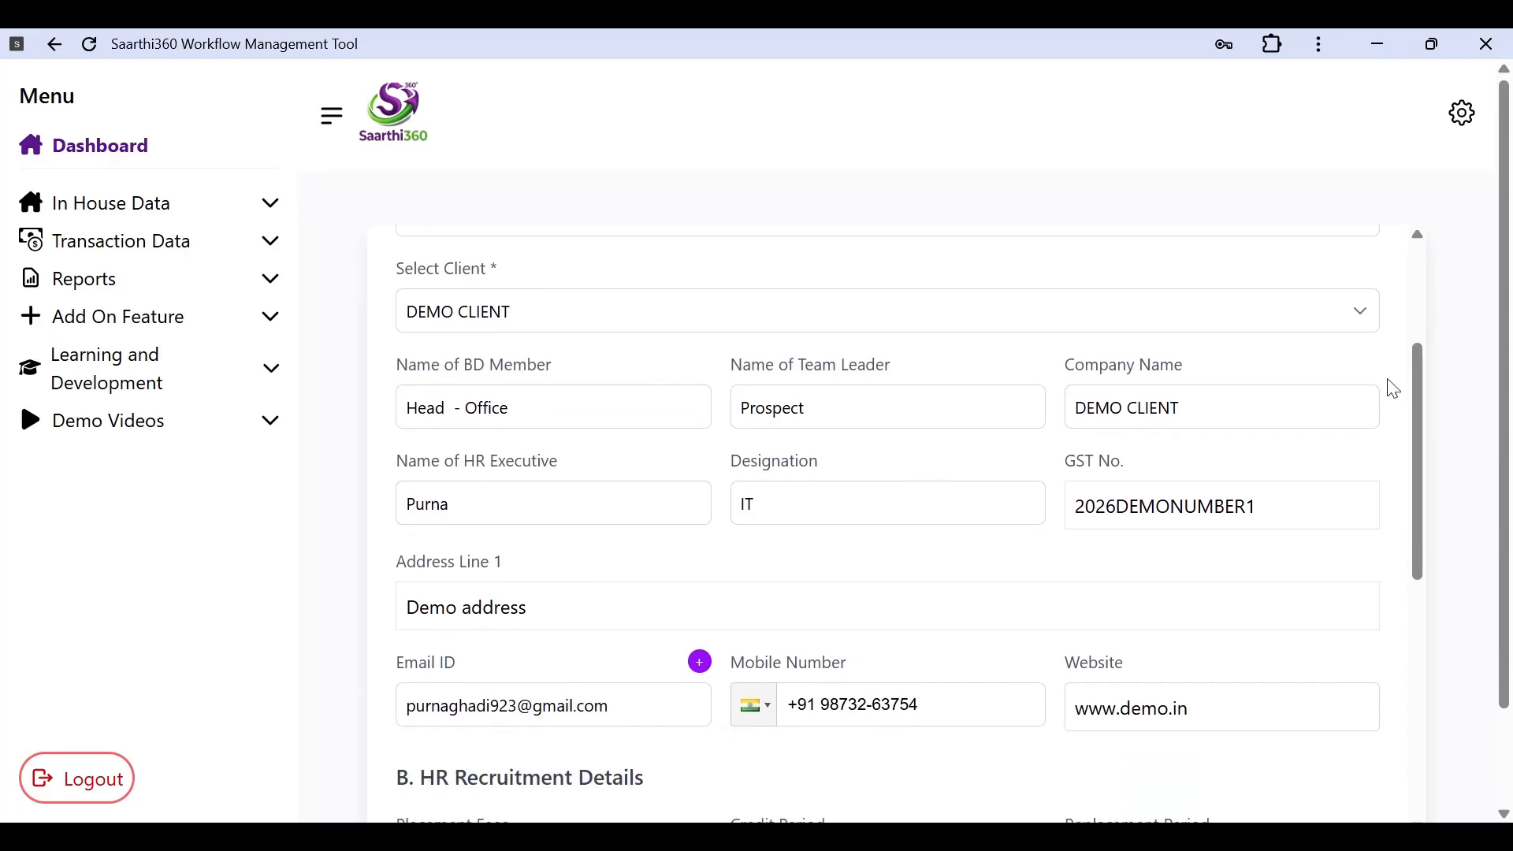
{"action": "scroll", "coordinate": [906, 520], "scroll_direction": "down", "scroll_amount": 1}
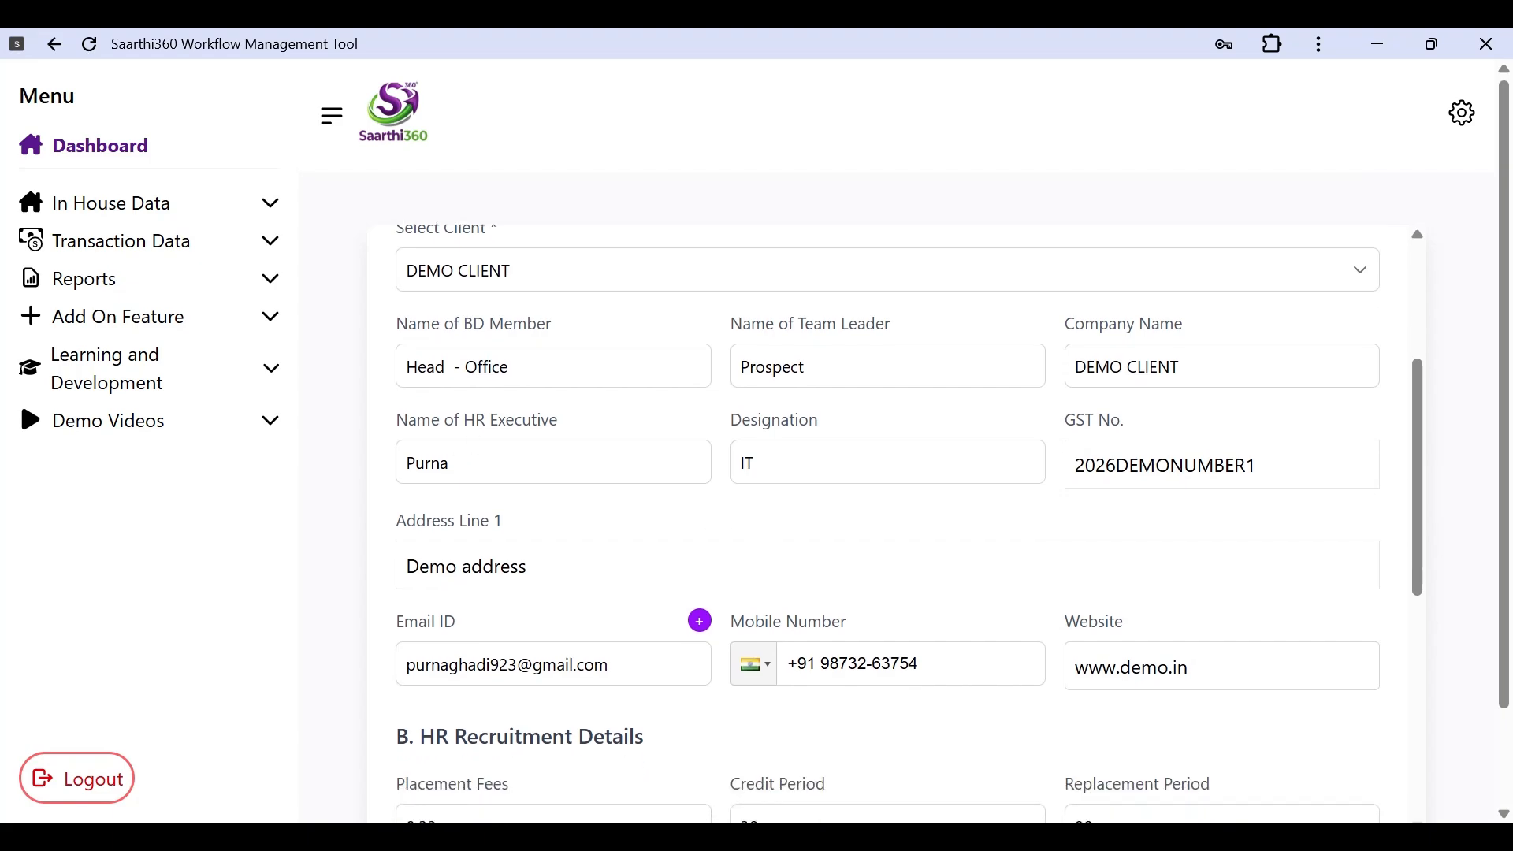
{"action": "scroll", "coordinate": [1057, 564], "scroll_direction": "down", "scroll_amount": 2}
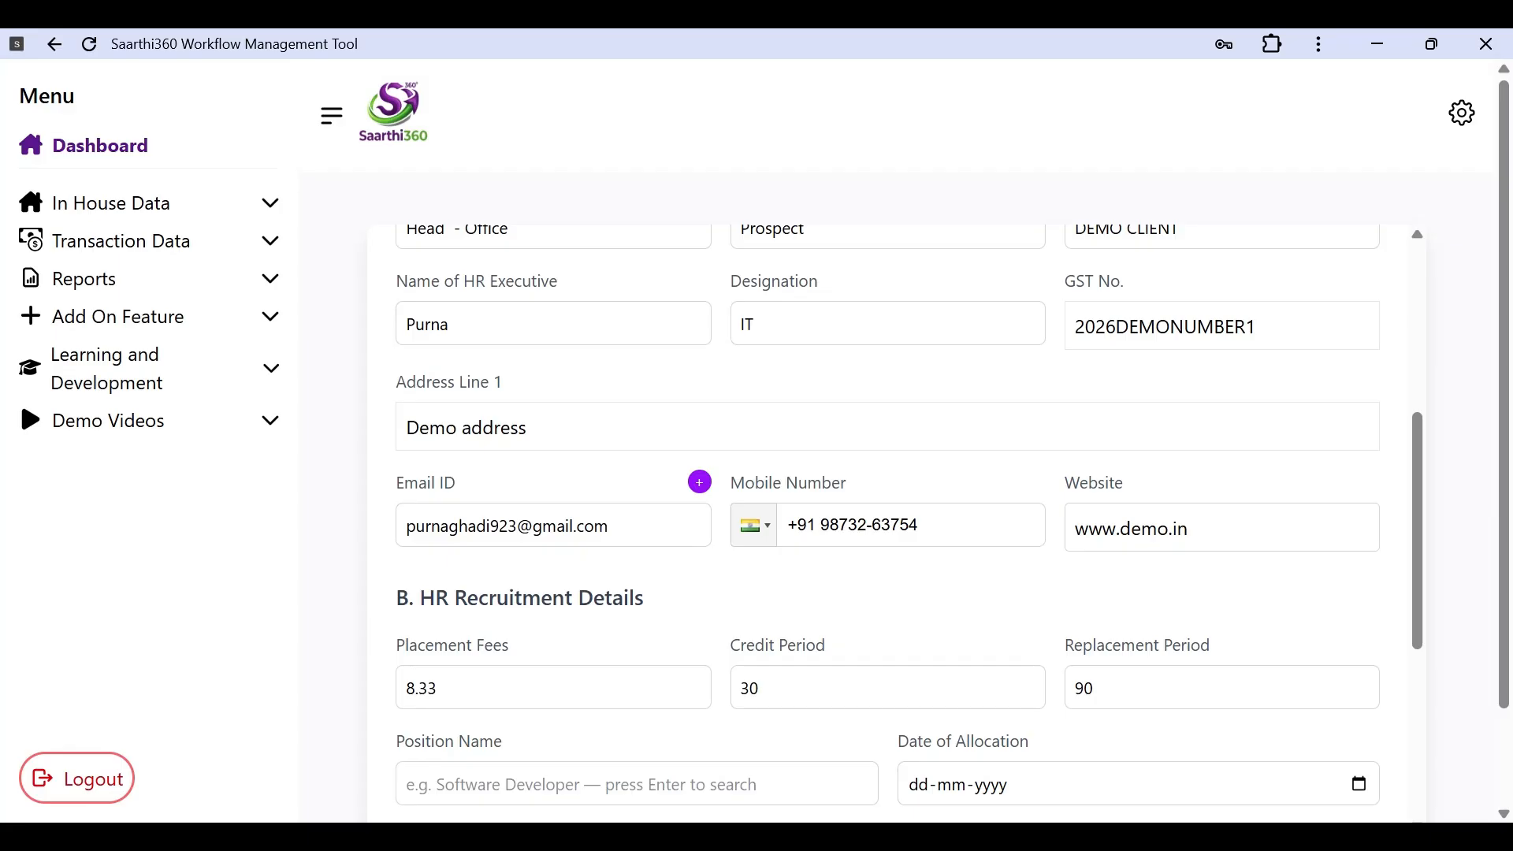
{"action": "scroll", "coordinate": [888, 520], "scroll_direction": "up", "scroll_amount": 4}
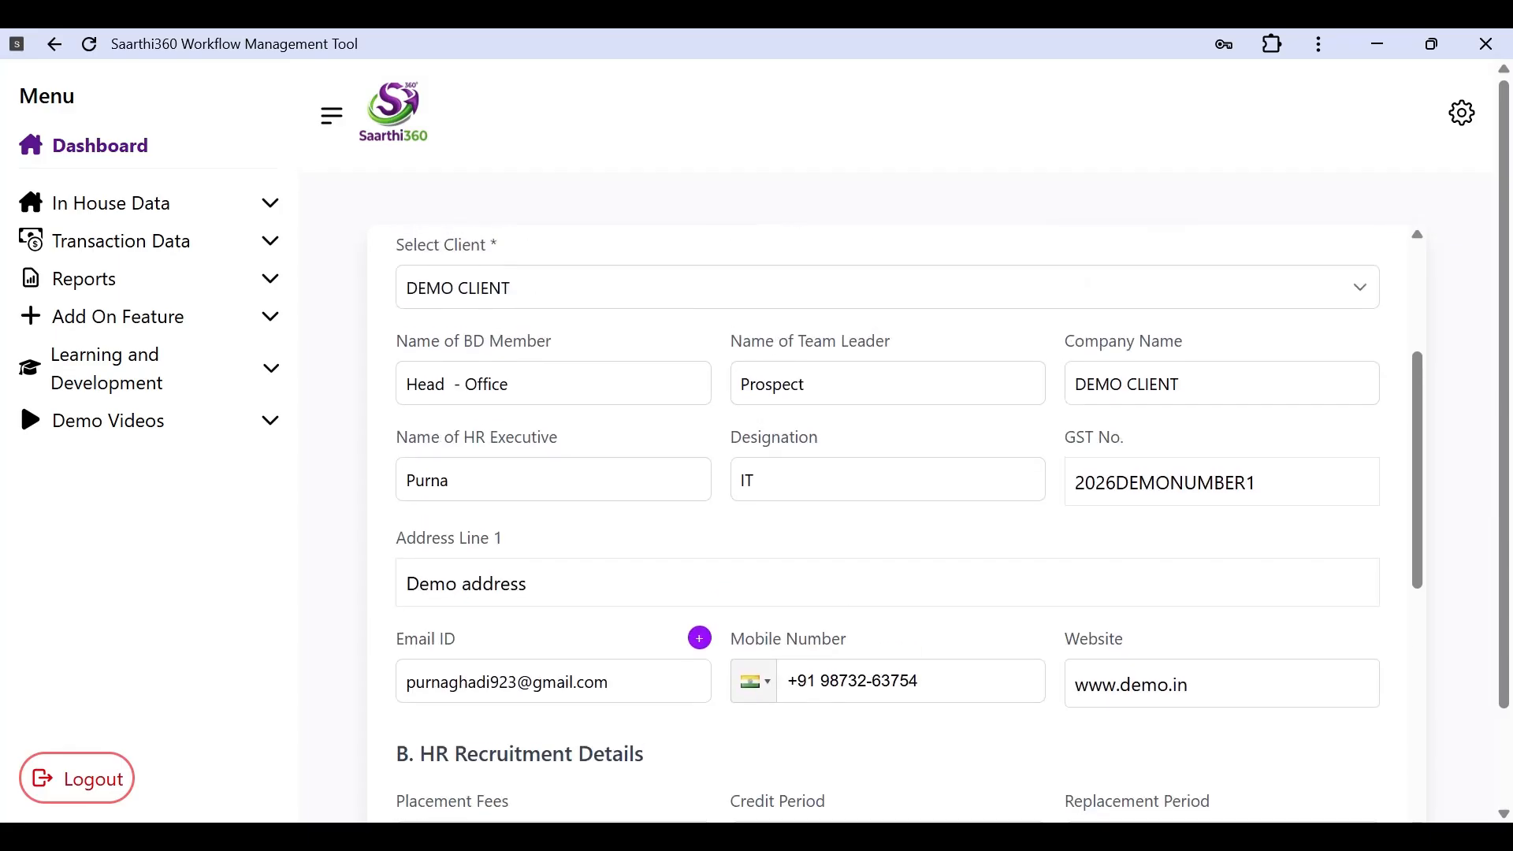
{"action": "left_click", "coordinate": [1123, 455]}
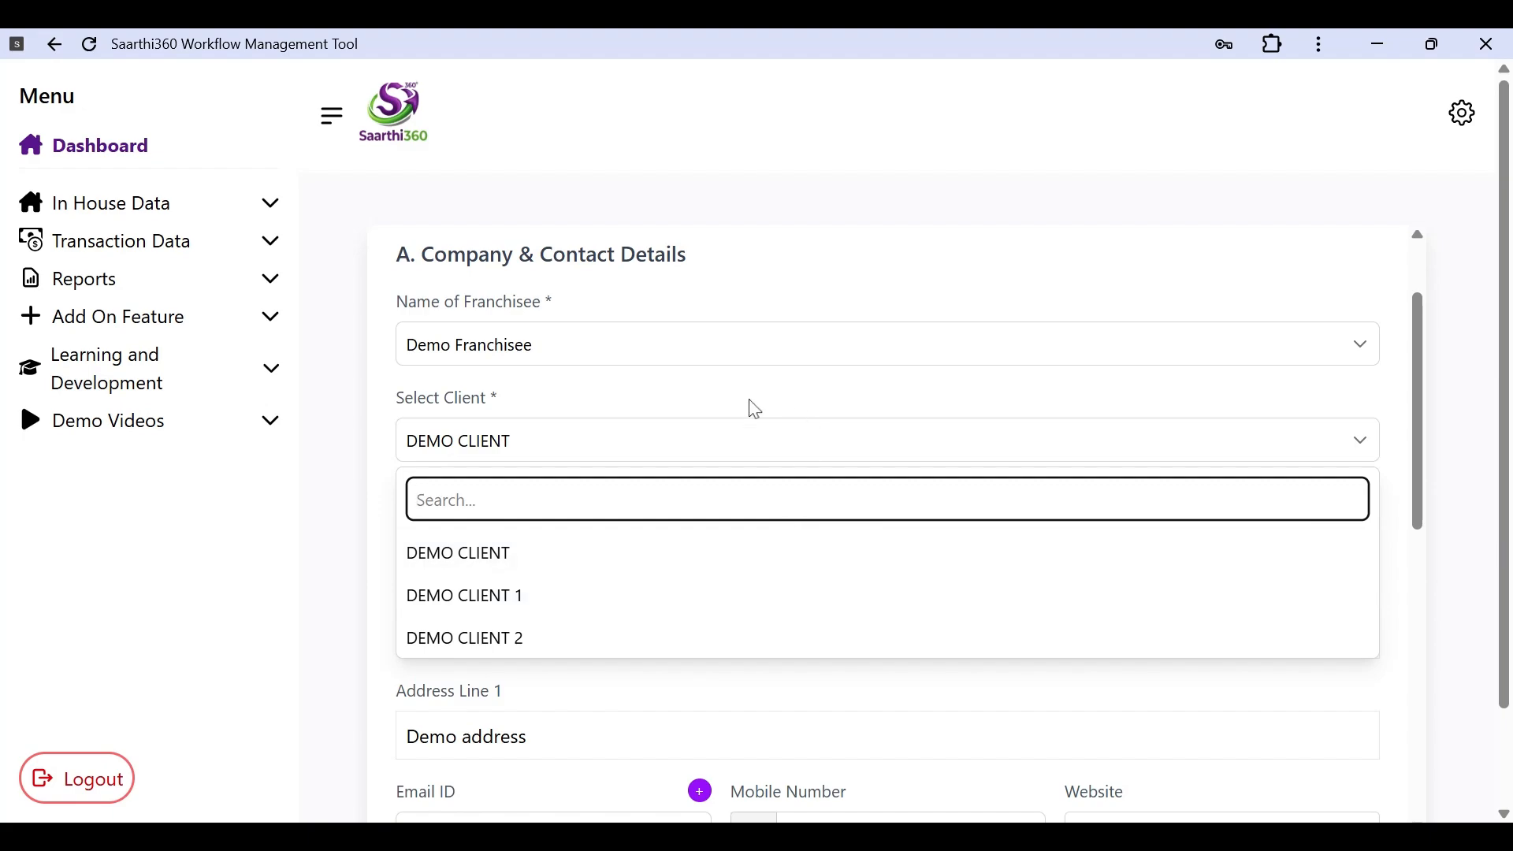
Step: Close the client list keeping DEMO CLIENT and scroll to section B. HR Recruitment Details
{"action": "left_click", "coordinate": [765, 413]}
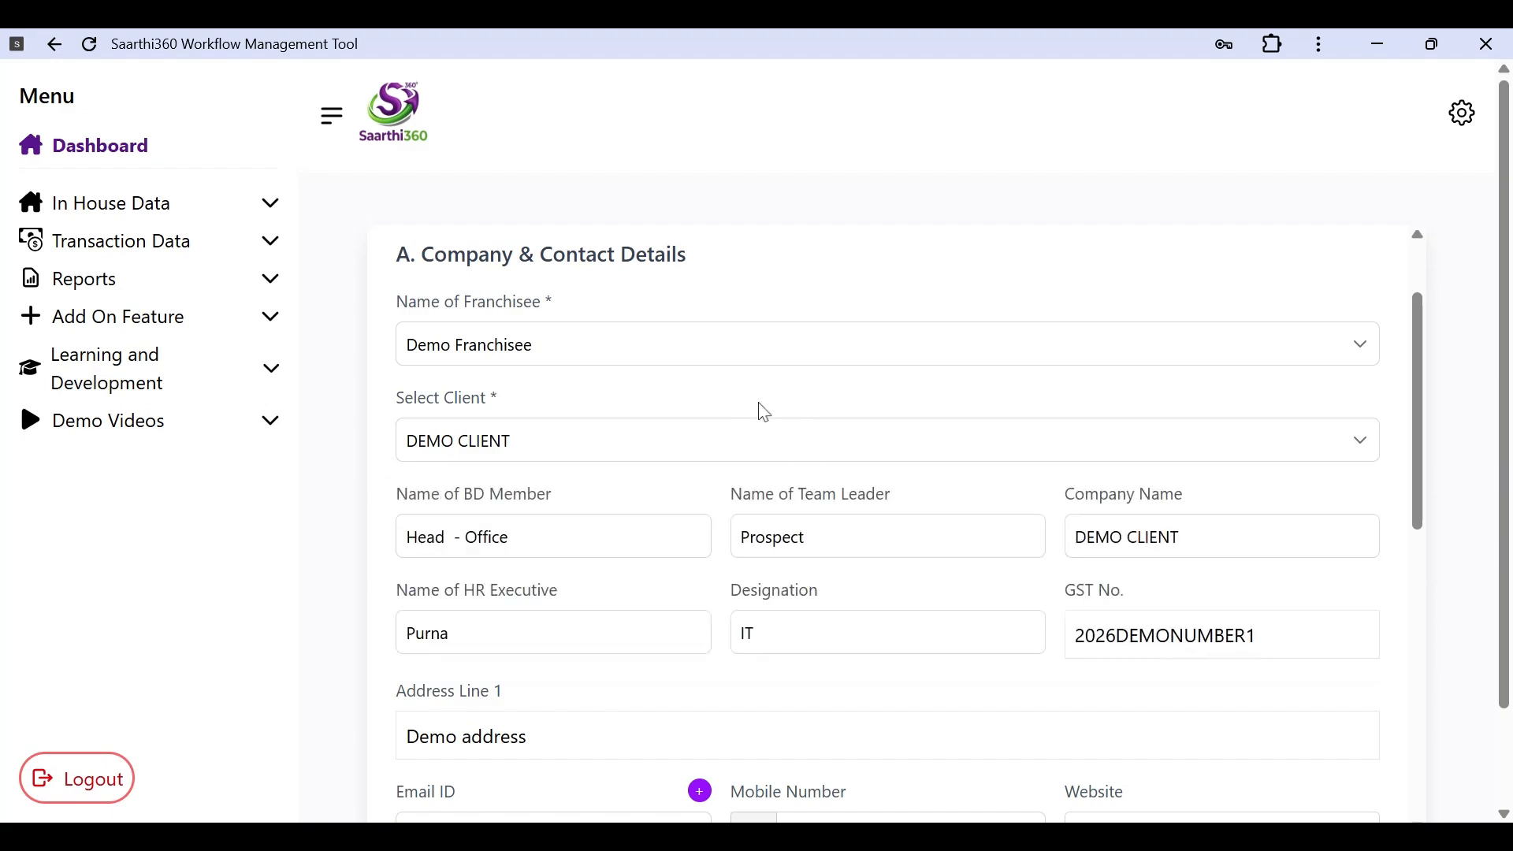
{"action": "scroll", "coordinate": [790, 429], "scroll_direction": "down", "scroll_amount": 3}
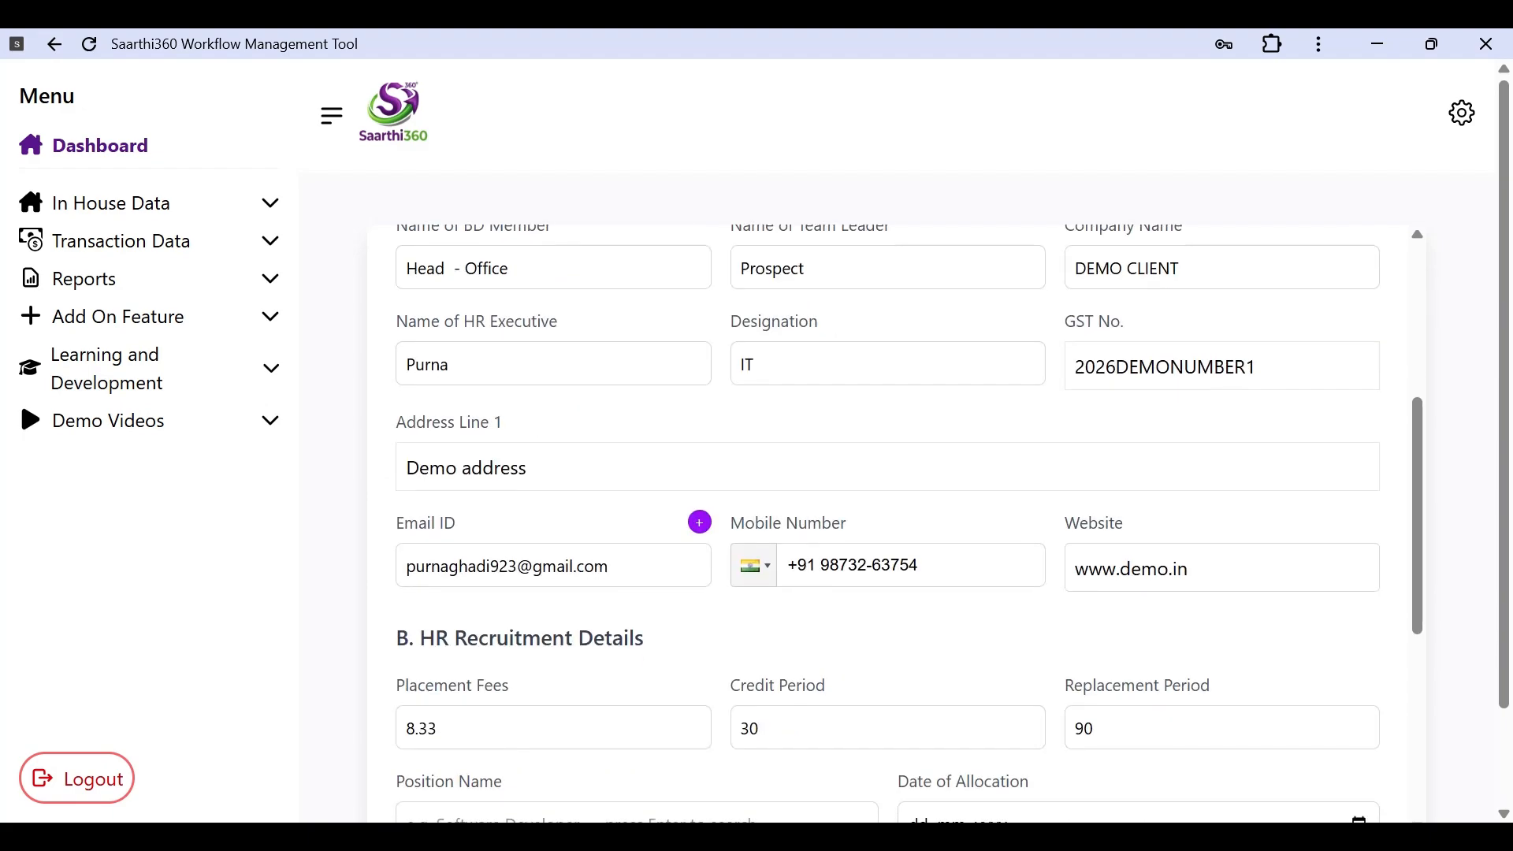
{"action": "scroll", "coordinate": [906, 520], "scroll_direction": "up", "scroll_amount": 2}
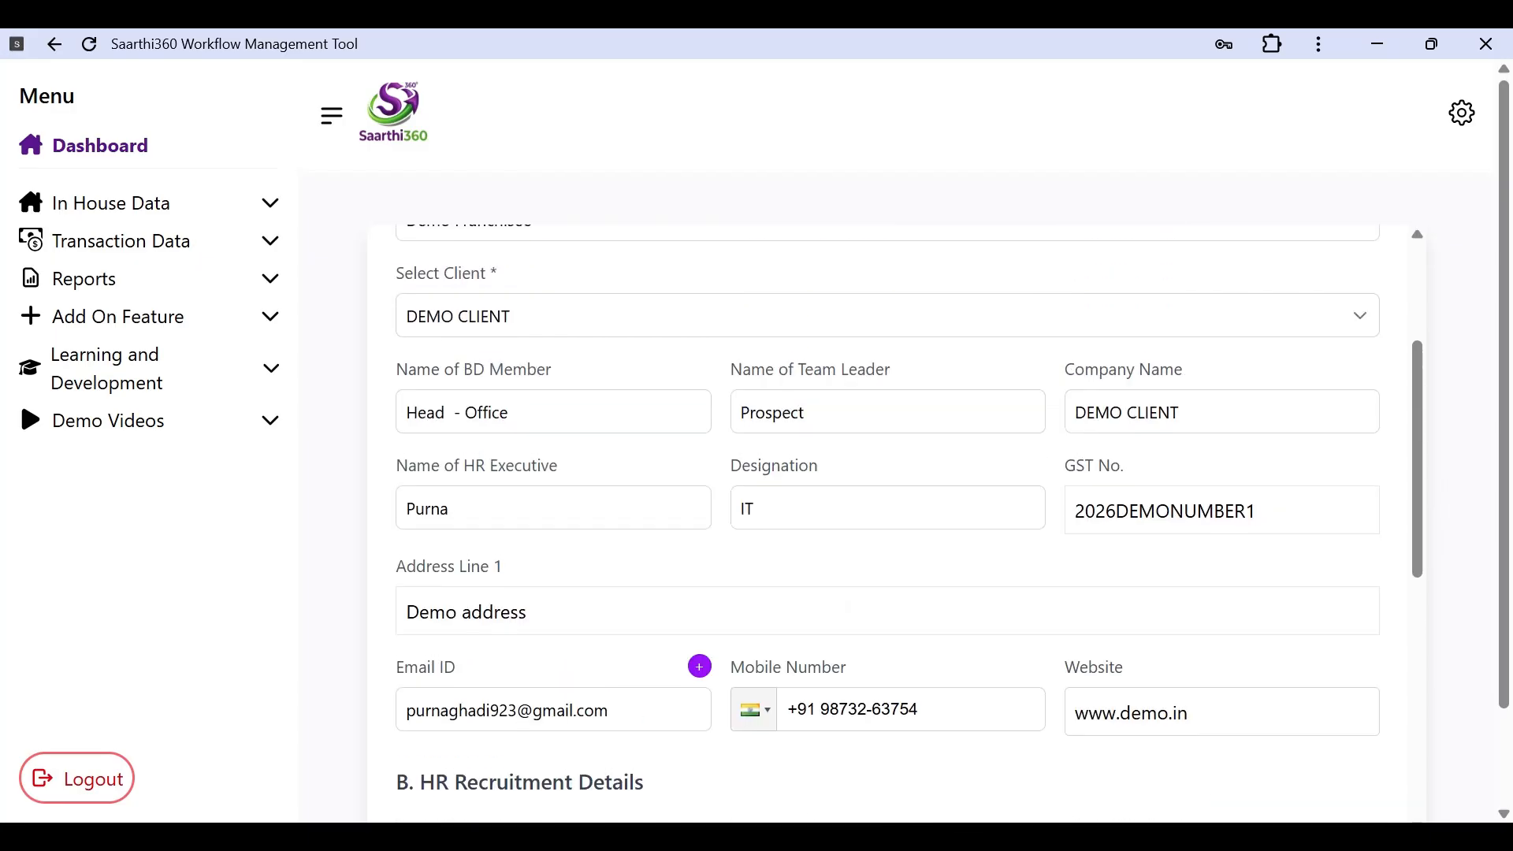
{"action": "scroll", "coordinate": [1050, 419], "scroll_direction": "down", "scroll_amount": 4}
{"action": "scroll", "coordinate": [1056, 423], "scroll_direction": "up", "scroll_amount": 3}
{"action": "scroll", "coordinate": [1055, 422], "scroll_direction": "up", "scroll_amount": 1}
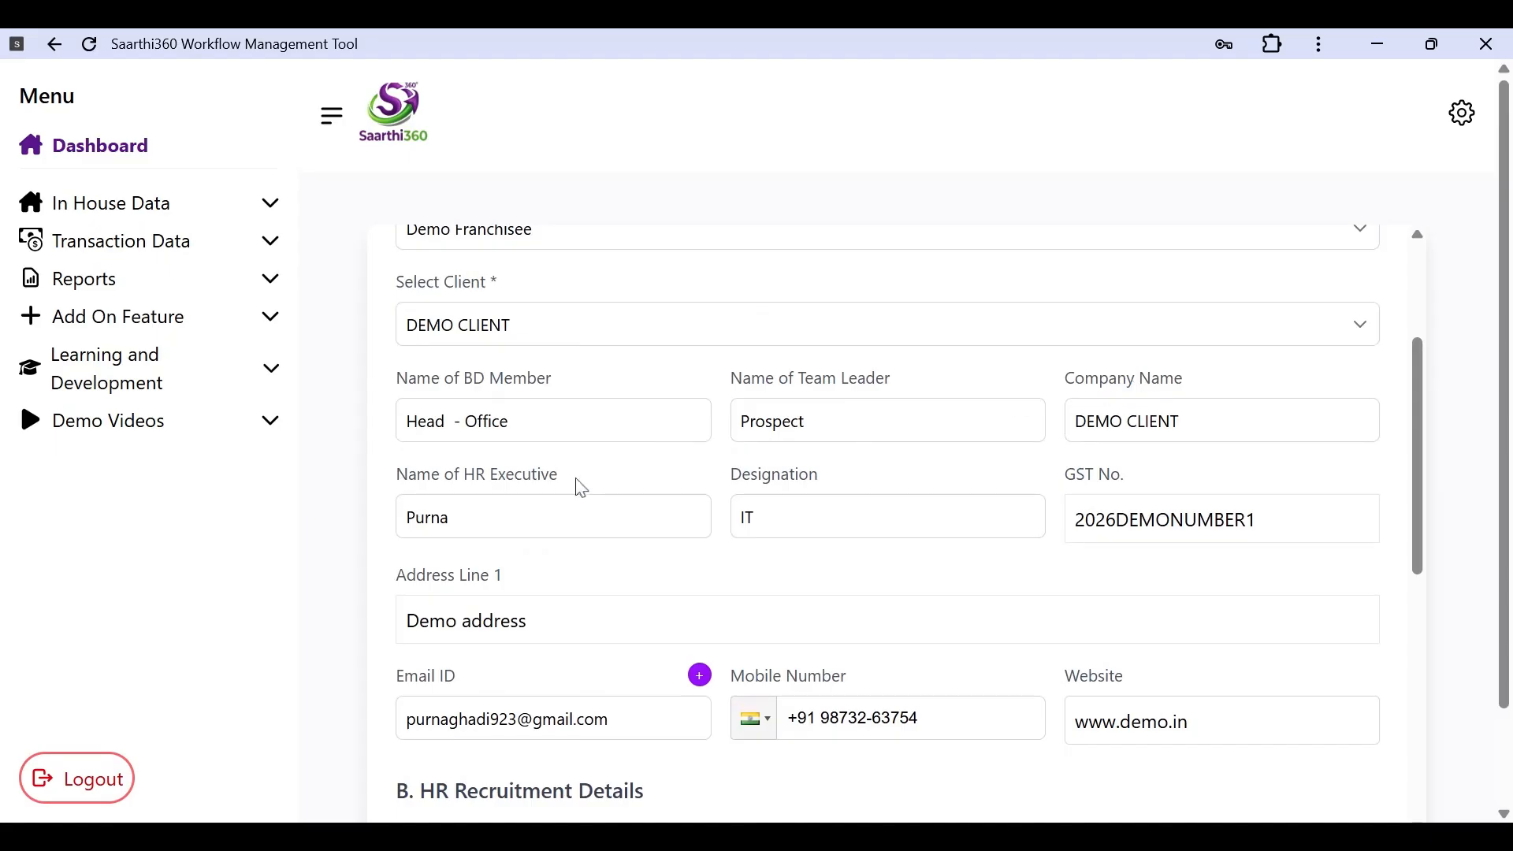
{"action": "scroll", "coordinate": [979, 507], "scroll_direction": "down", "scroll_amount": 1}
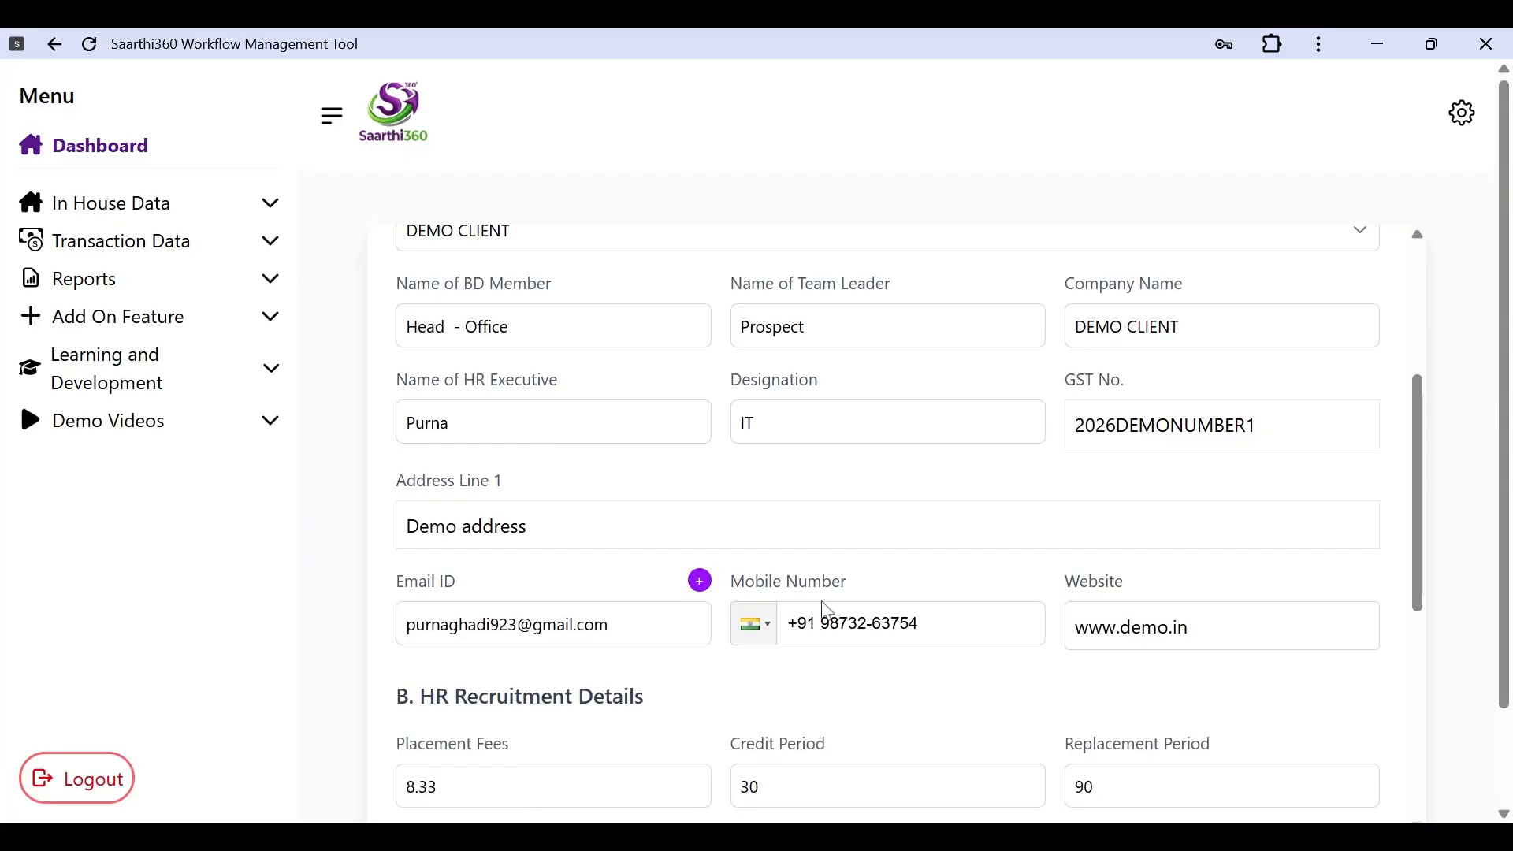
{"action": "scroll", "coordinate": [804, 577], "scroll_direction": "down", "scroll_amount": 2}
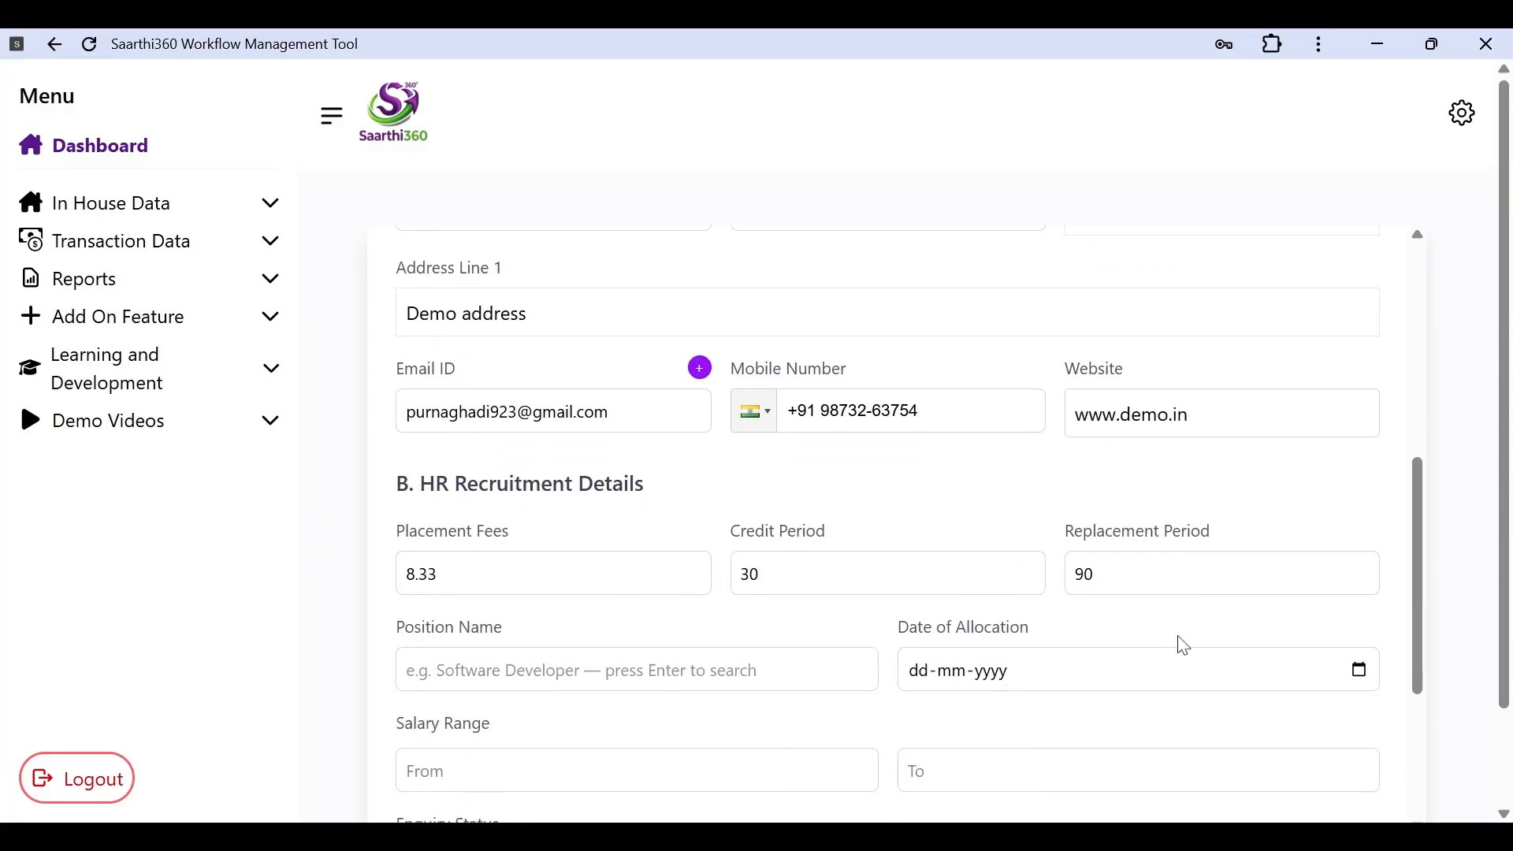
{"action": "scroll", "coordinate": [1180, 643], "scroll_direction": "up", "scroll_amount": 5}
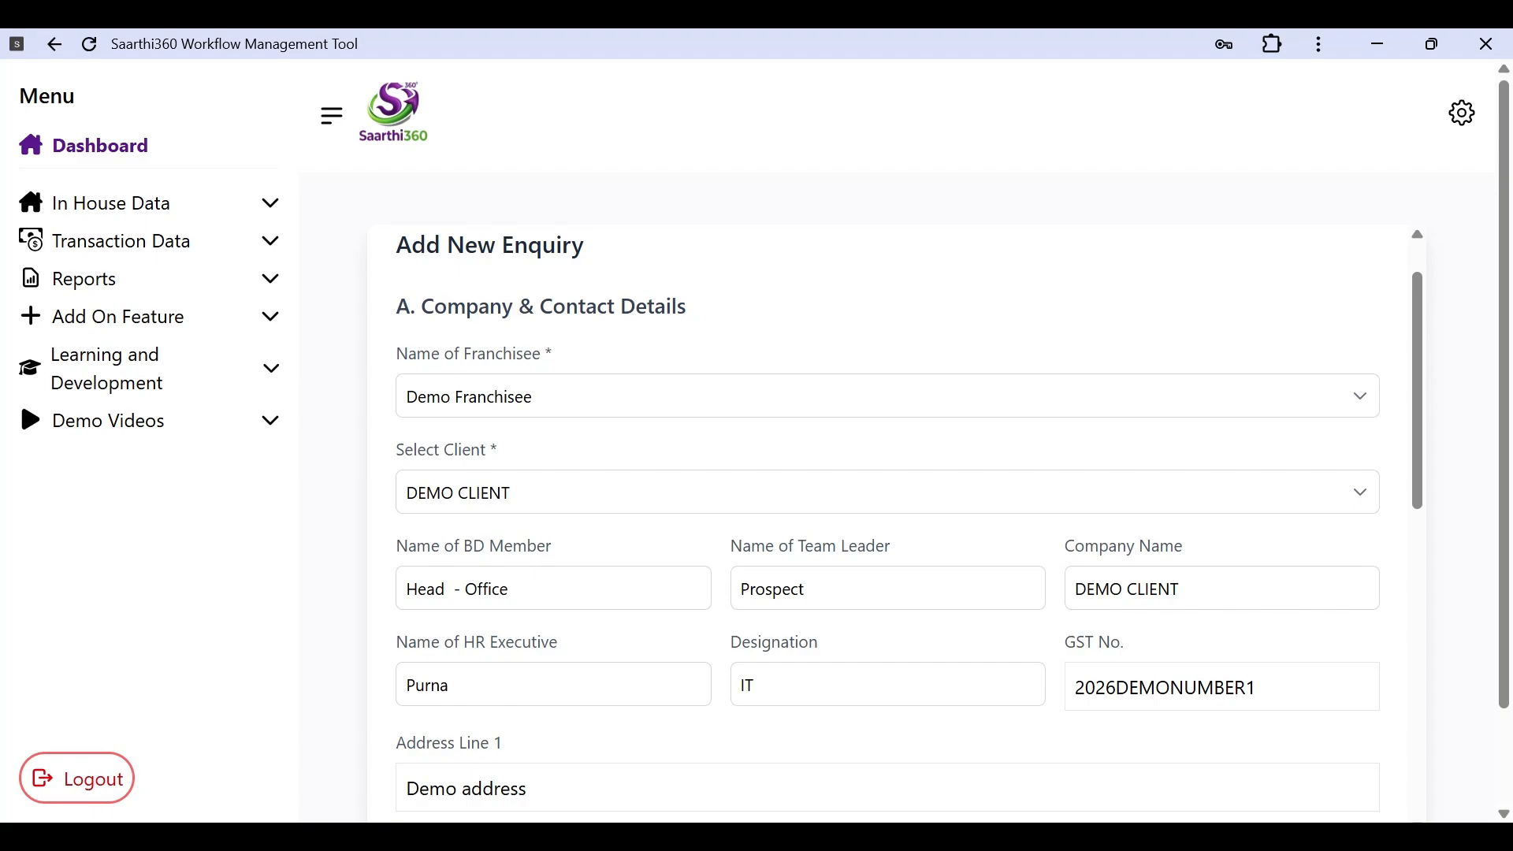
{"action": "scroll", "coordinate": [909, 523], "scroll_direction": "down", "scroll_amount": 5}
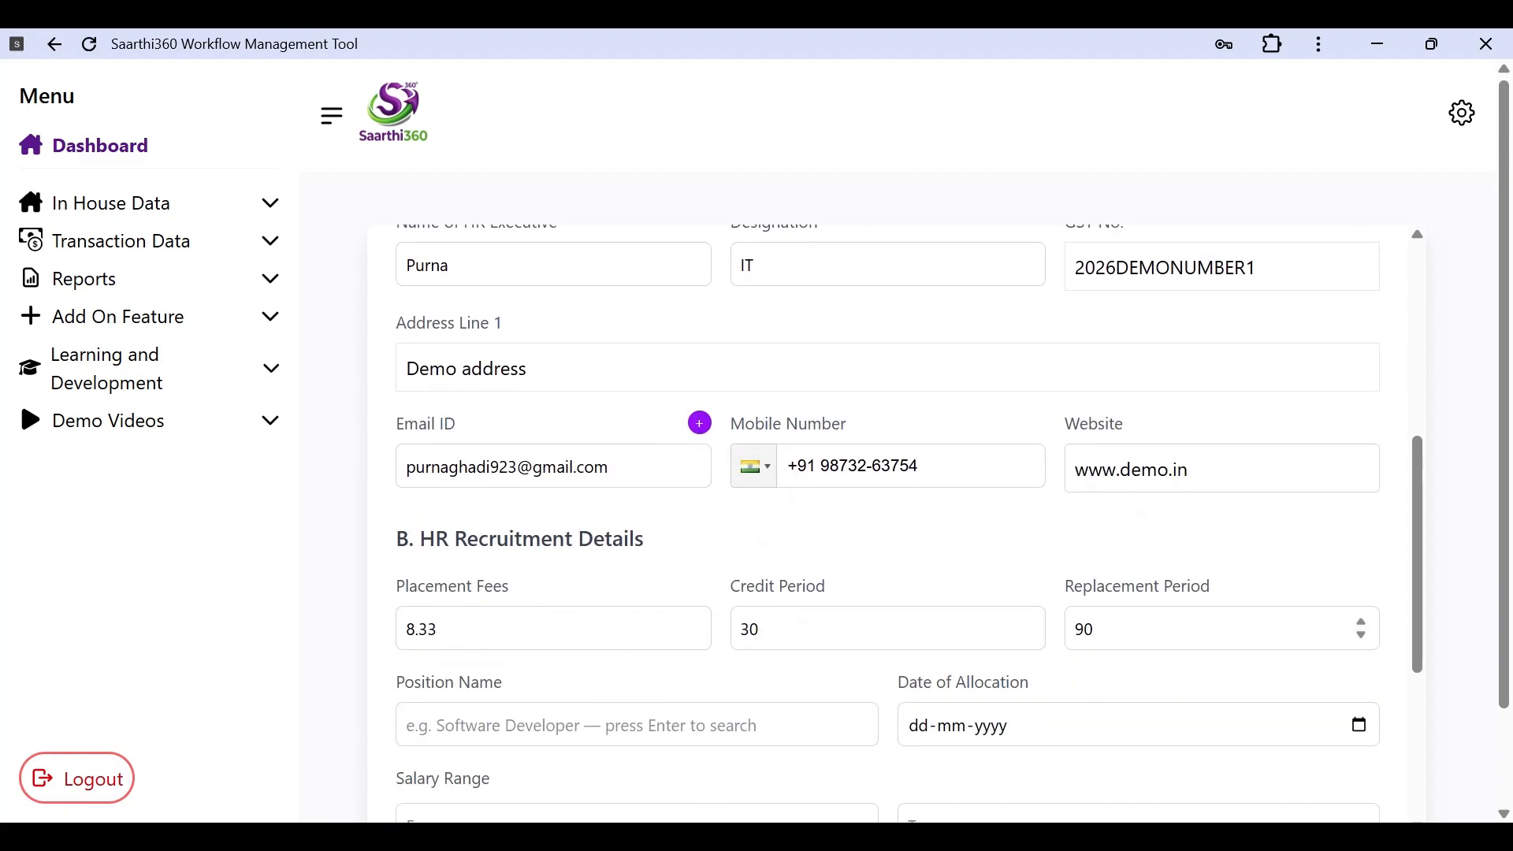
{"action": "scroll", "coordinate": [1158, 591], "scroll_direction": "down", "scroll_amount": 2}
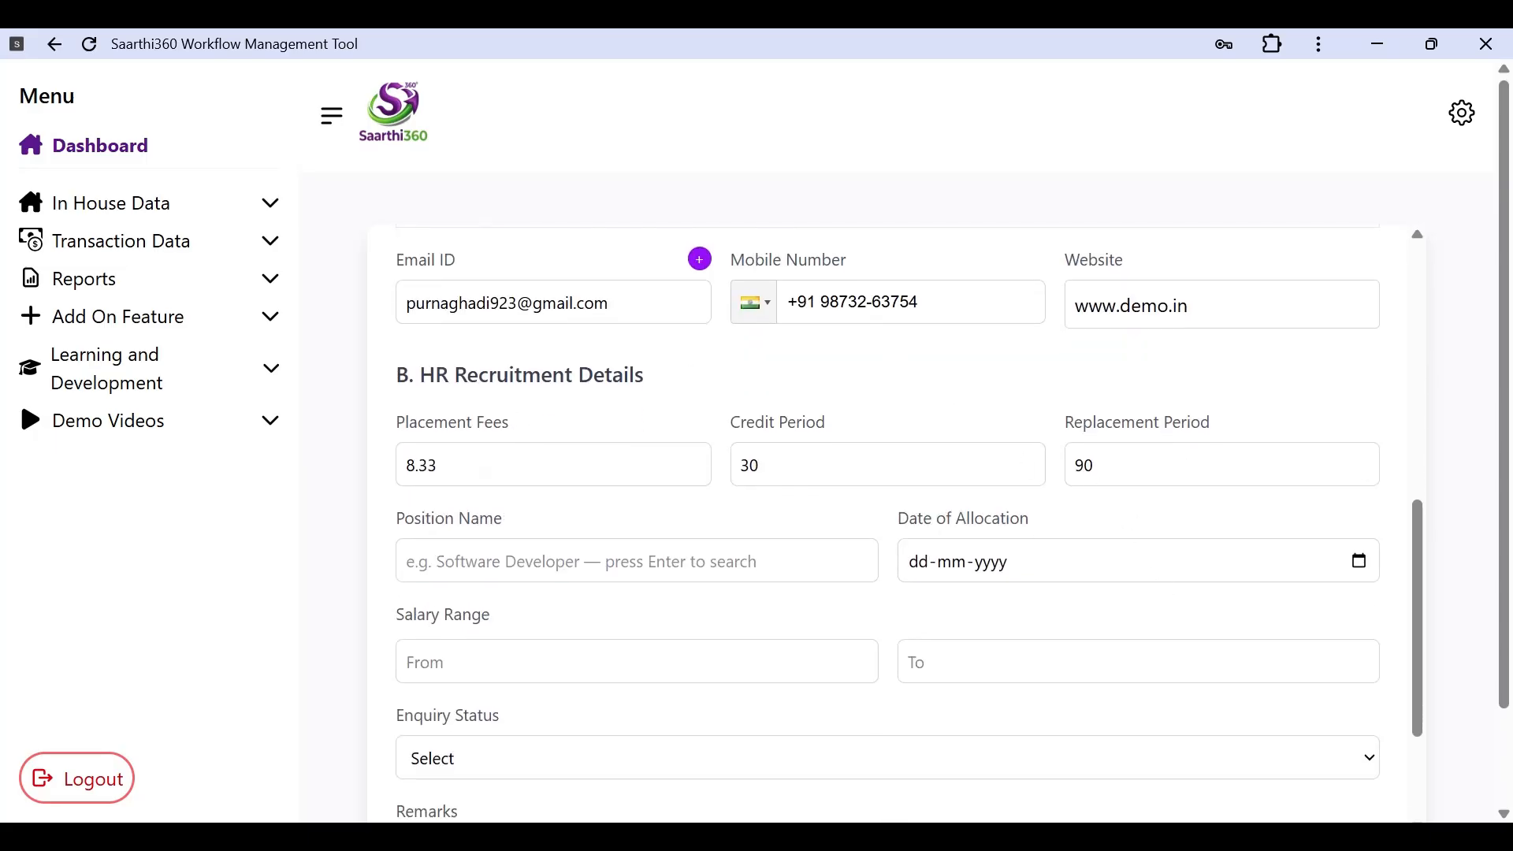
{"action": "scroll", "coordinate": [501, 511], "scroll_direction": "down", "scroll_amount": 1}
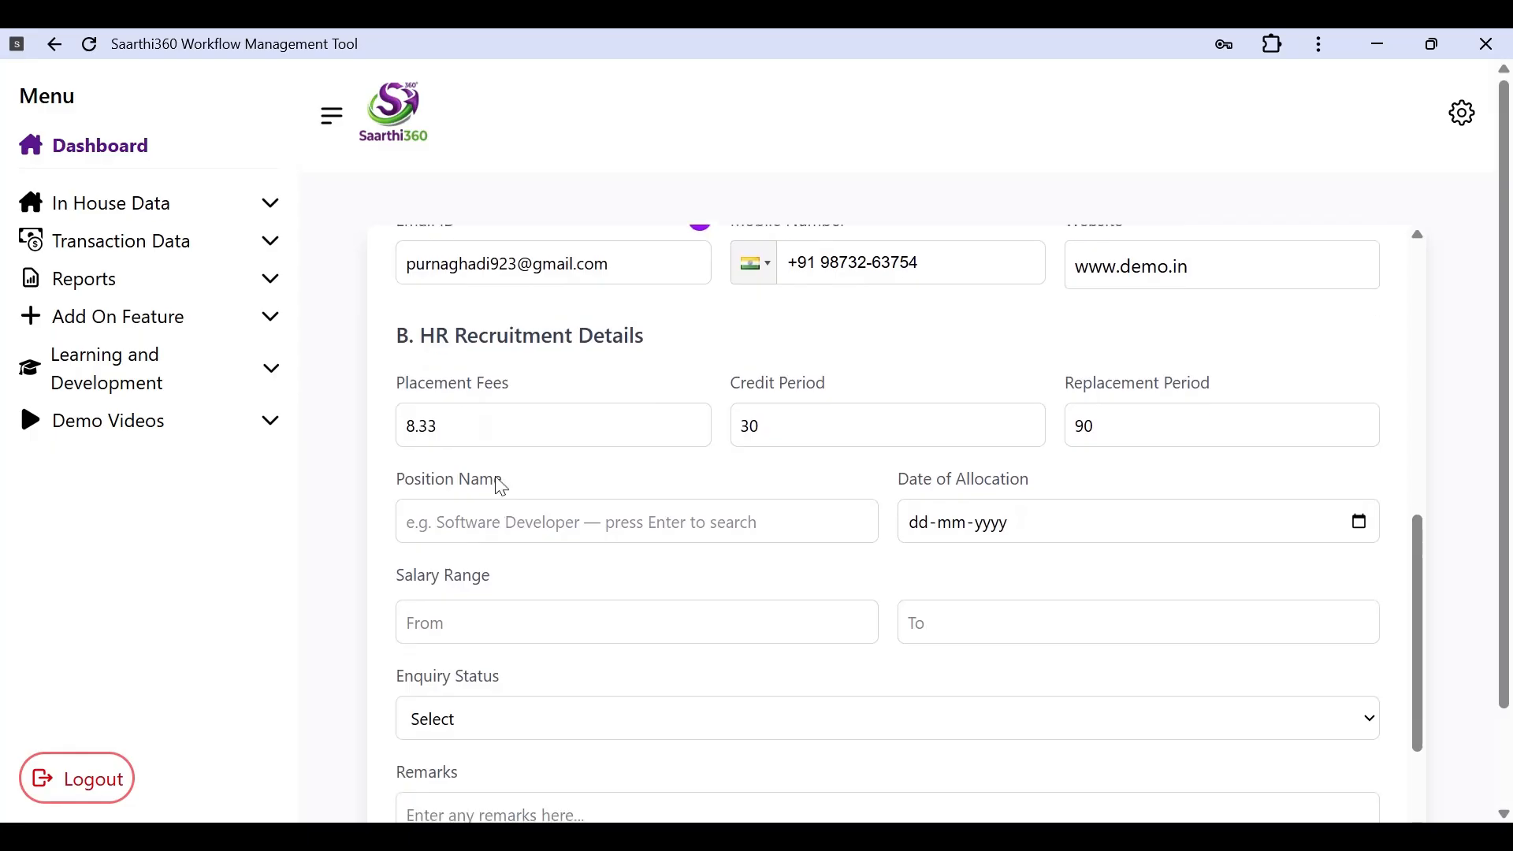
{"action": "scroll", "coordinate": [668, 390], "scroll_direction": "down", "scroll_amount": 1}
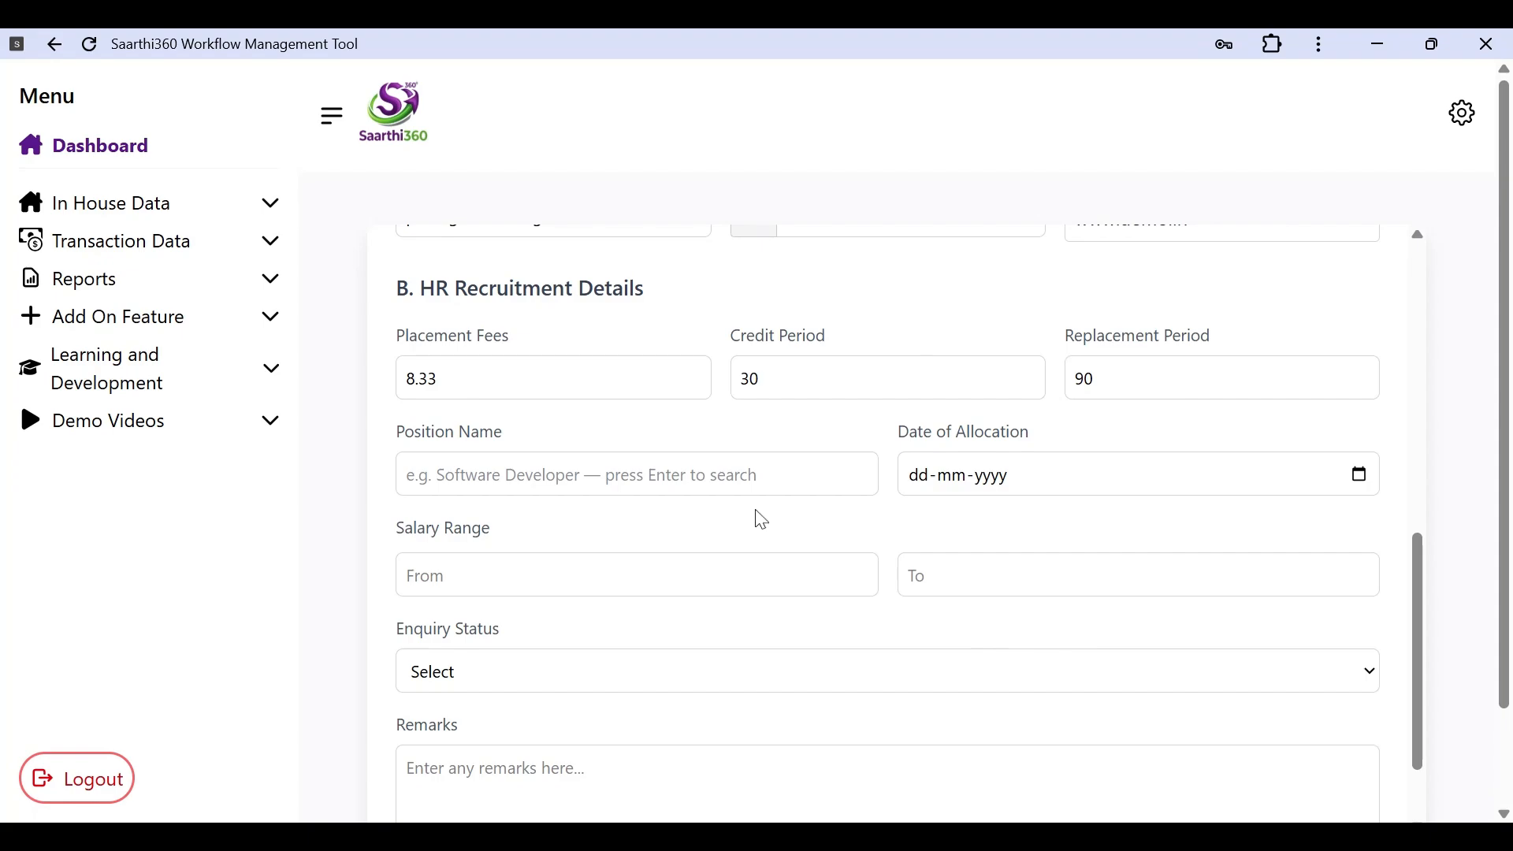
Step: Enter 'Sales Executive' as the enquiry's Position Name
{"action": "left_click", "coordinate": [740, 476]}
{"action": "scroll", "coordinate": [741, 476], "scroll_direction": "down", "scroll_amount": 1}
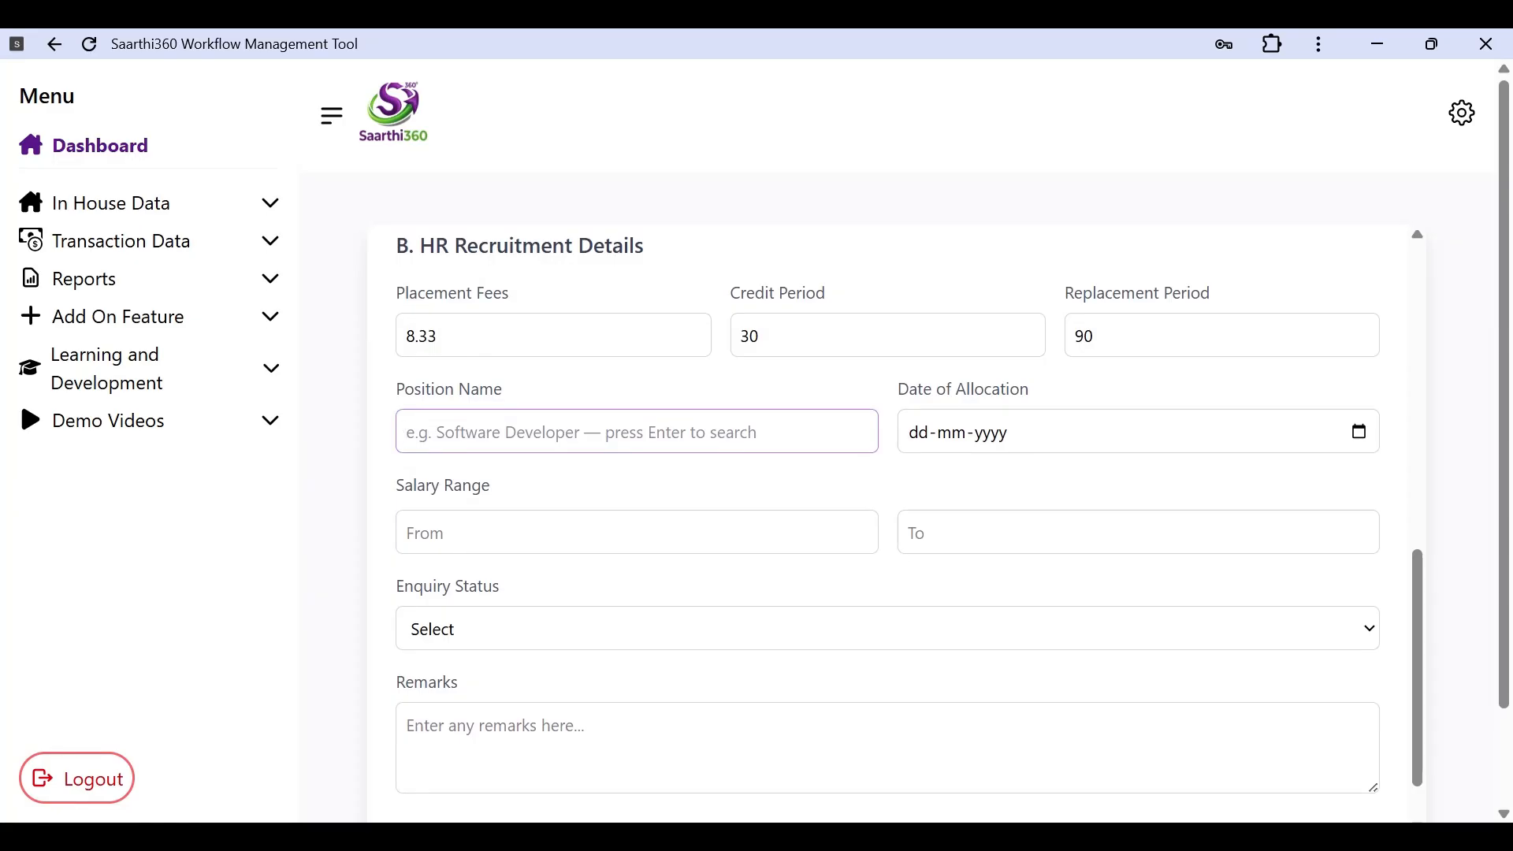
{"action": "type", "text": "S"}
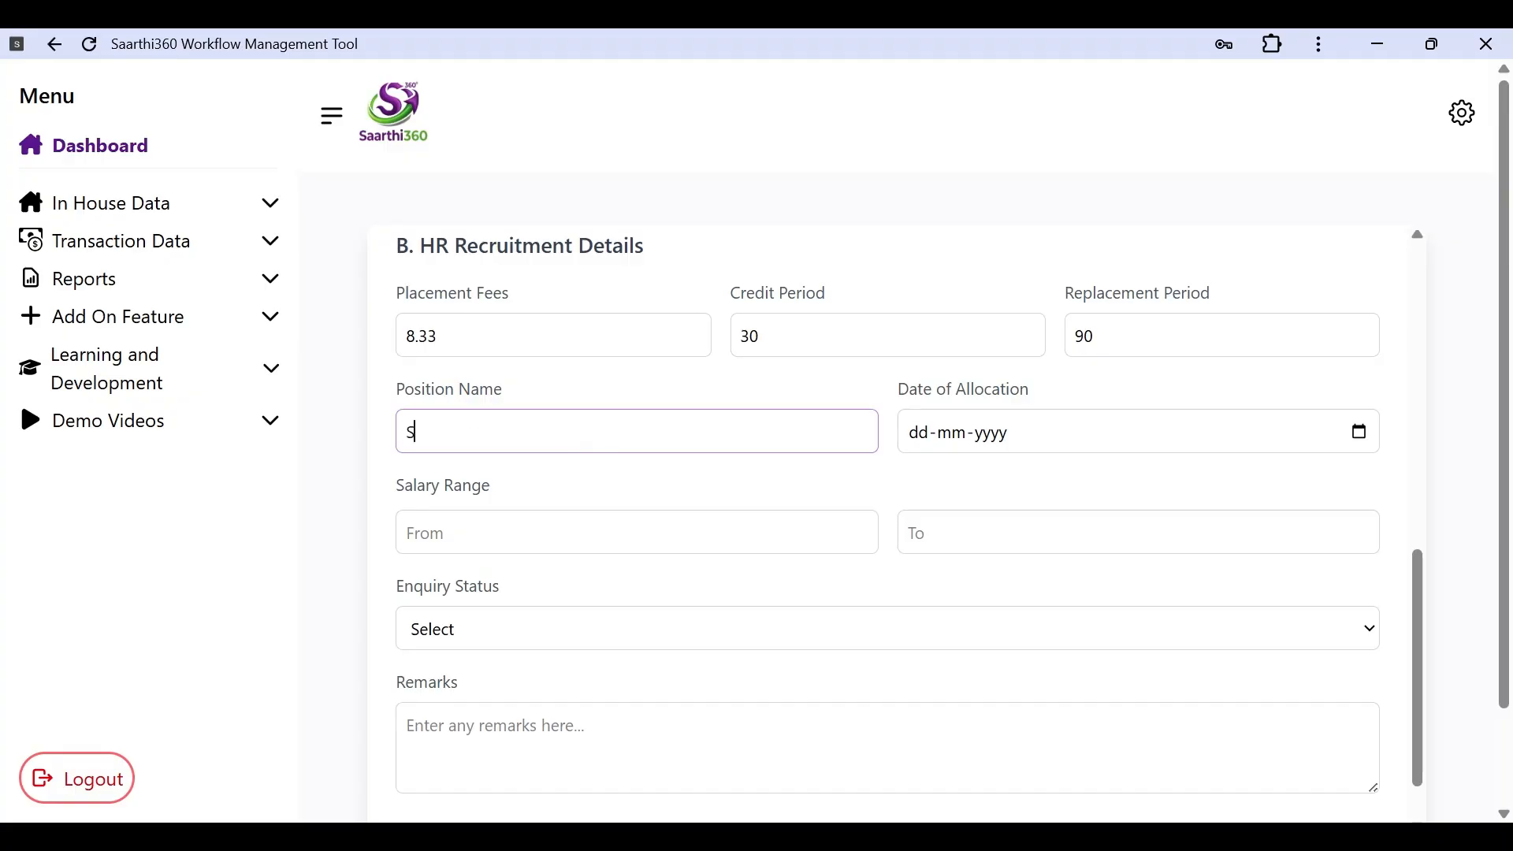
{"action": "type", "text": "ales Executive"}
{"action": "left_click", "coordinate": [1042, 445]}
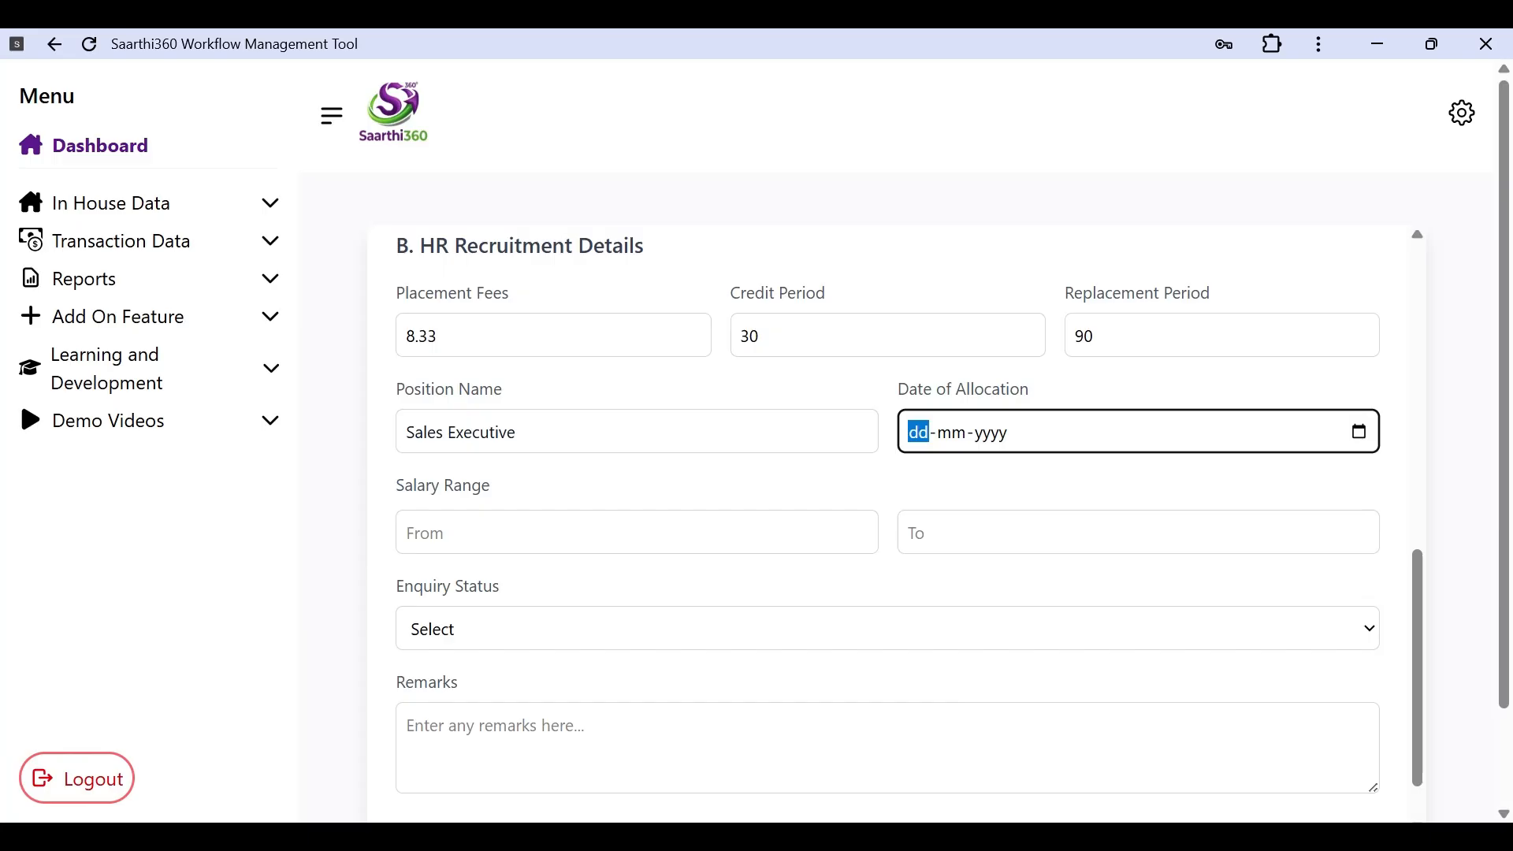
Step: Set Date of Allocation to 01-04-2026 using the calendar picker
{"action": "left_click", "coordinate": [1364, 432]}
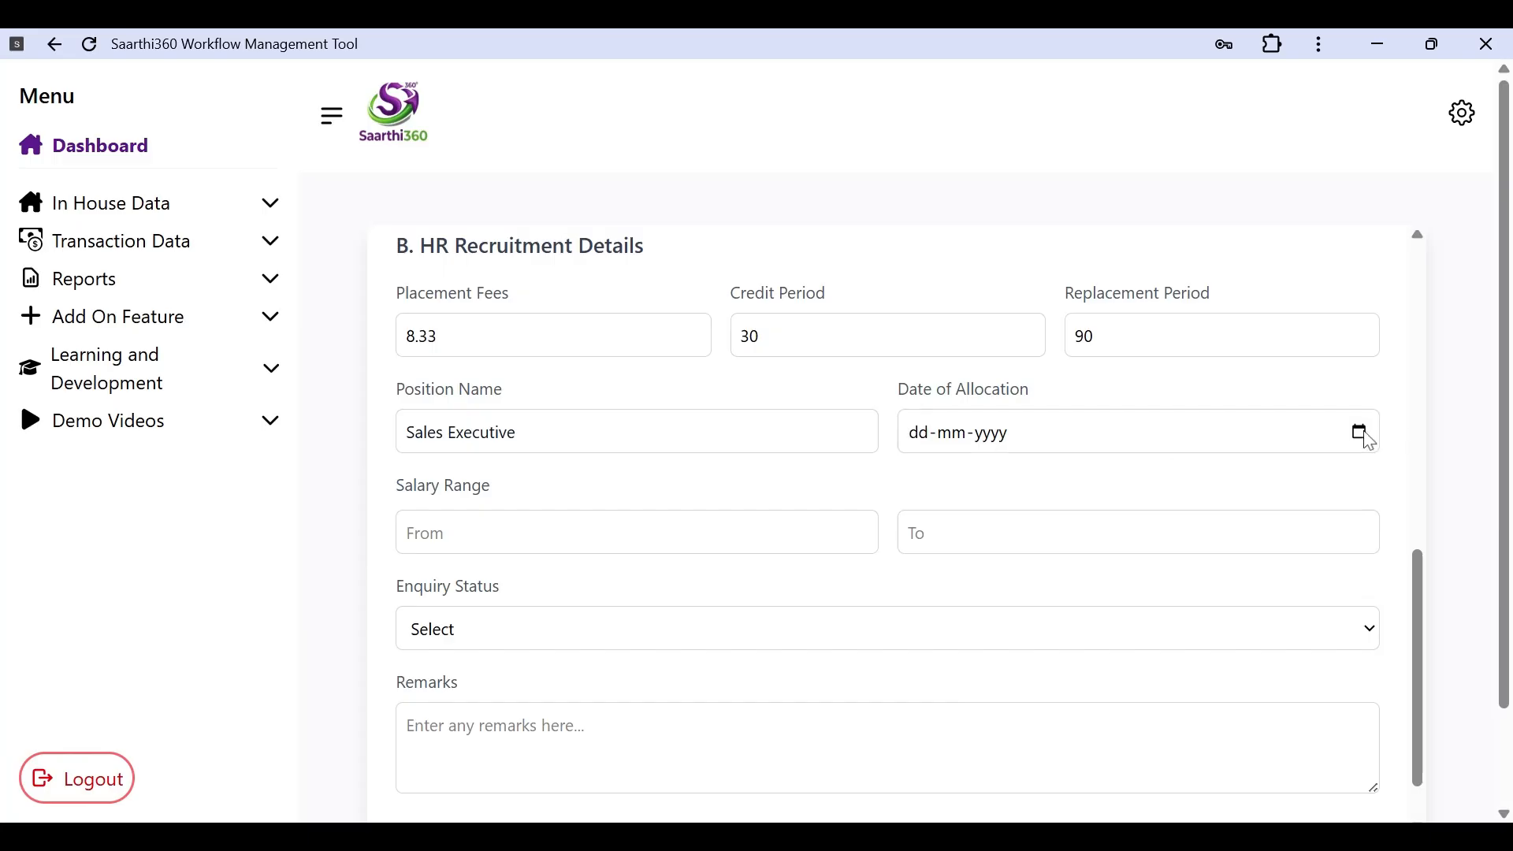
{"action": "left_click", "coordinate": [1156, 482]}
{"action": "left_click", "coordinate": [1068, 550]}
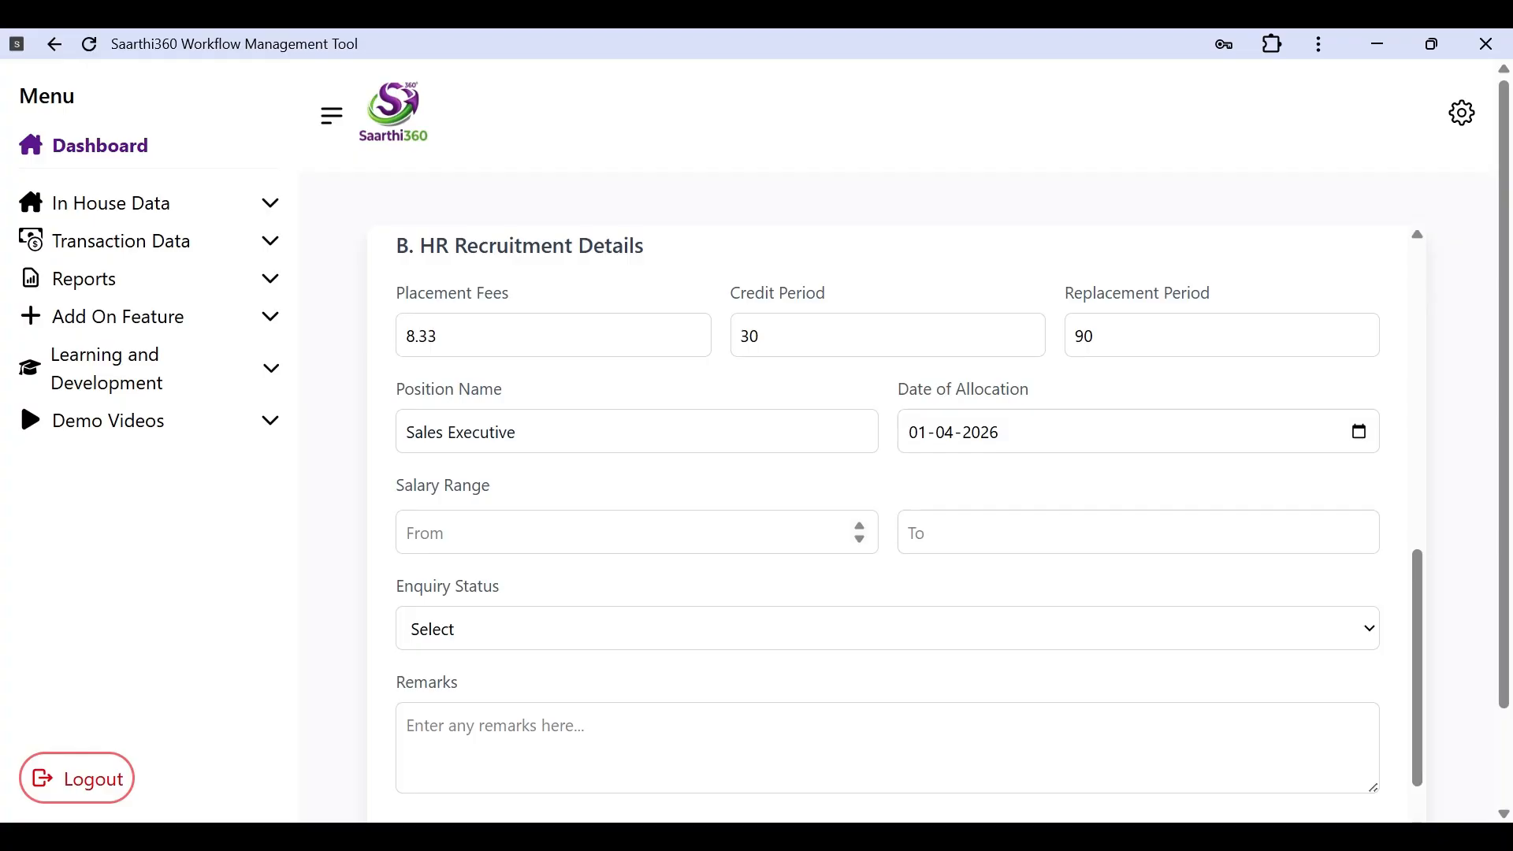
{"action": "scroll", "coordinate": [909, 523], "scroll_direction": "down", "scroll_amount": 2}
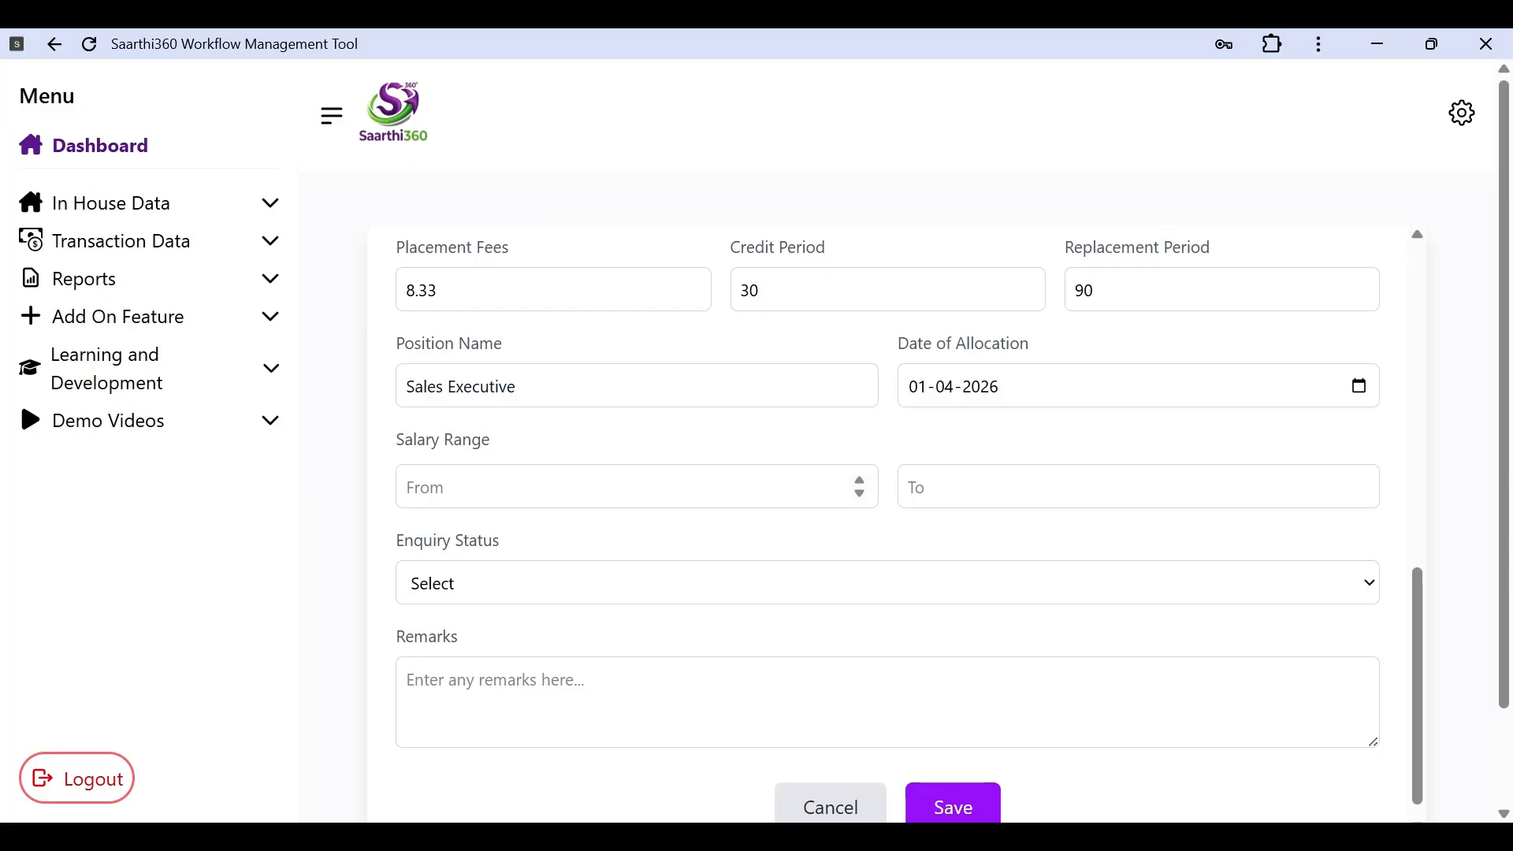
{"action": "left_click", "coordinate": [636, 487]}
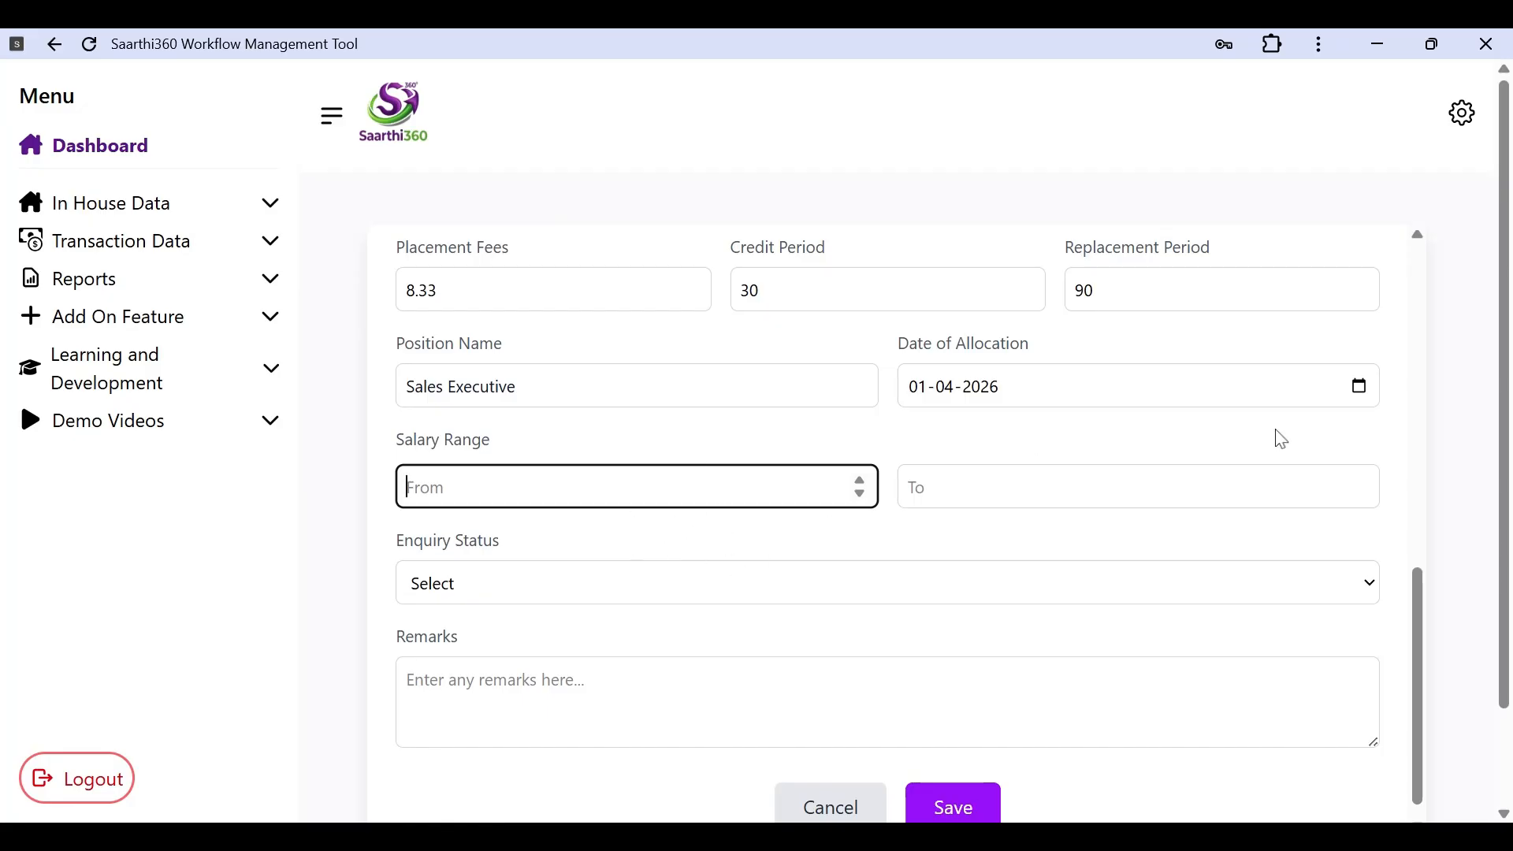
Step: Enter a salary range from 400000 to 600000
{"action": "key", "text": "Tab"}
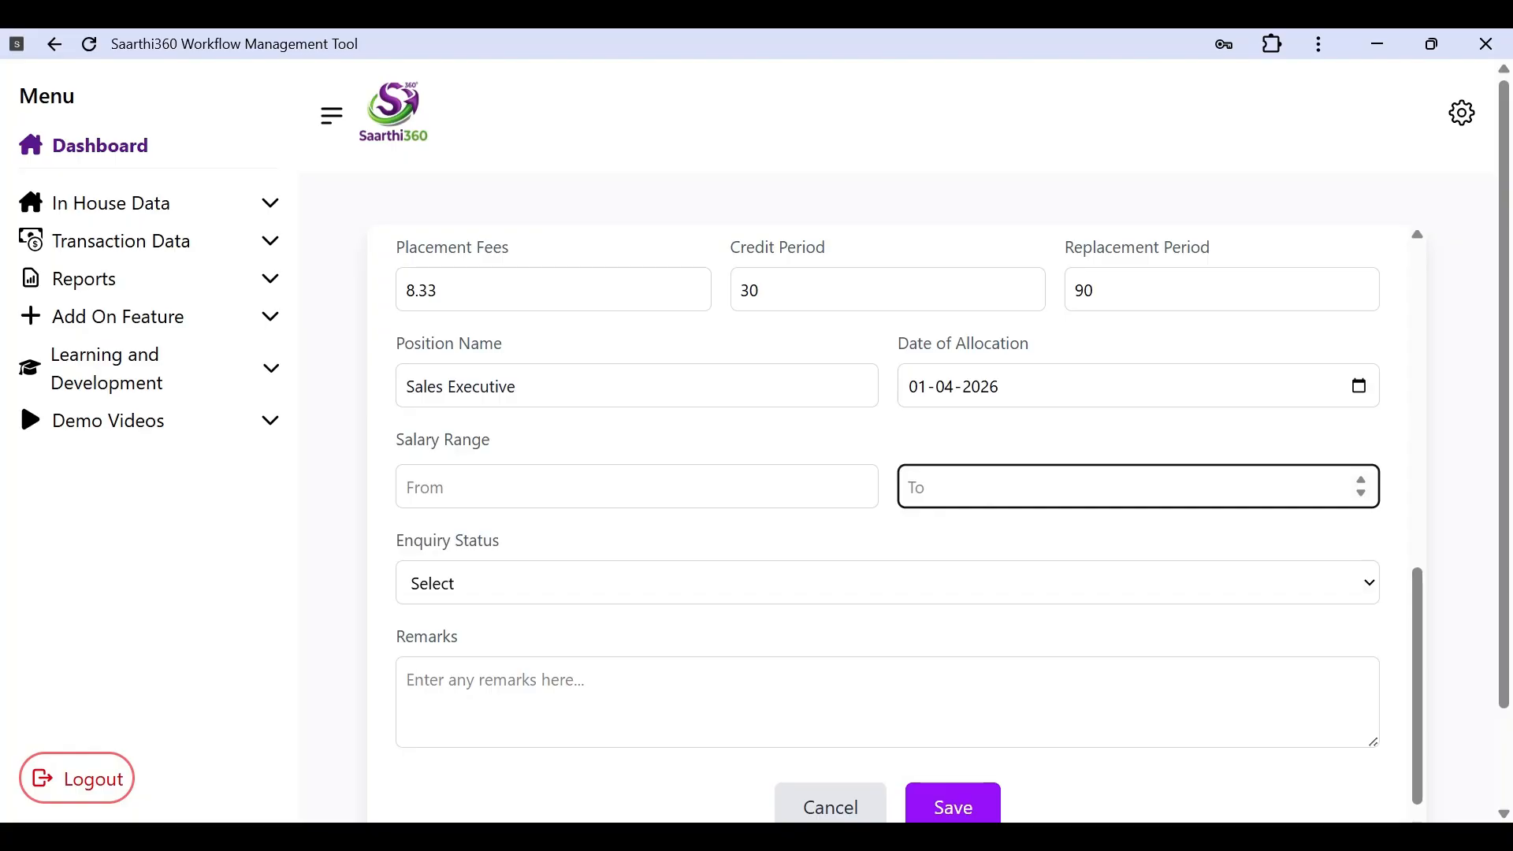
{"action": "left_click", "coordinate": [637, 486]}
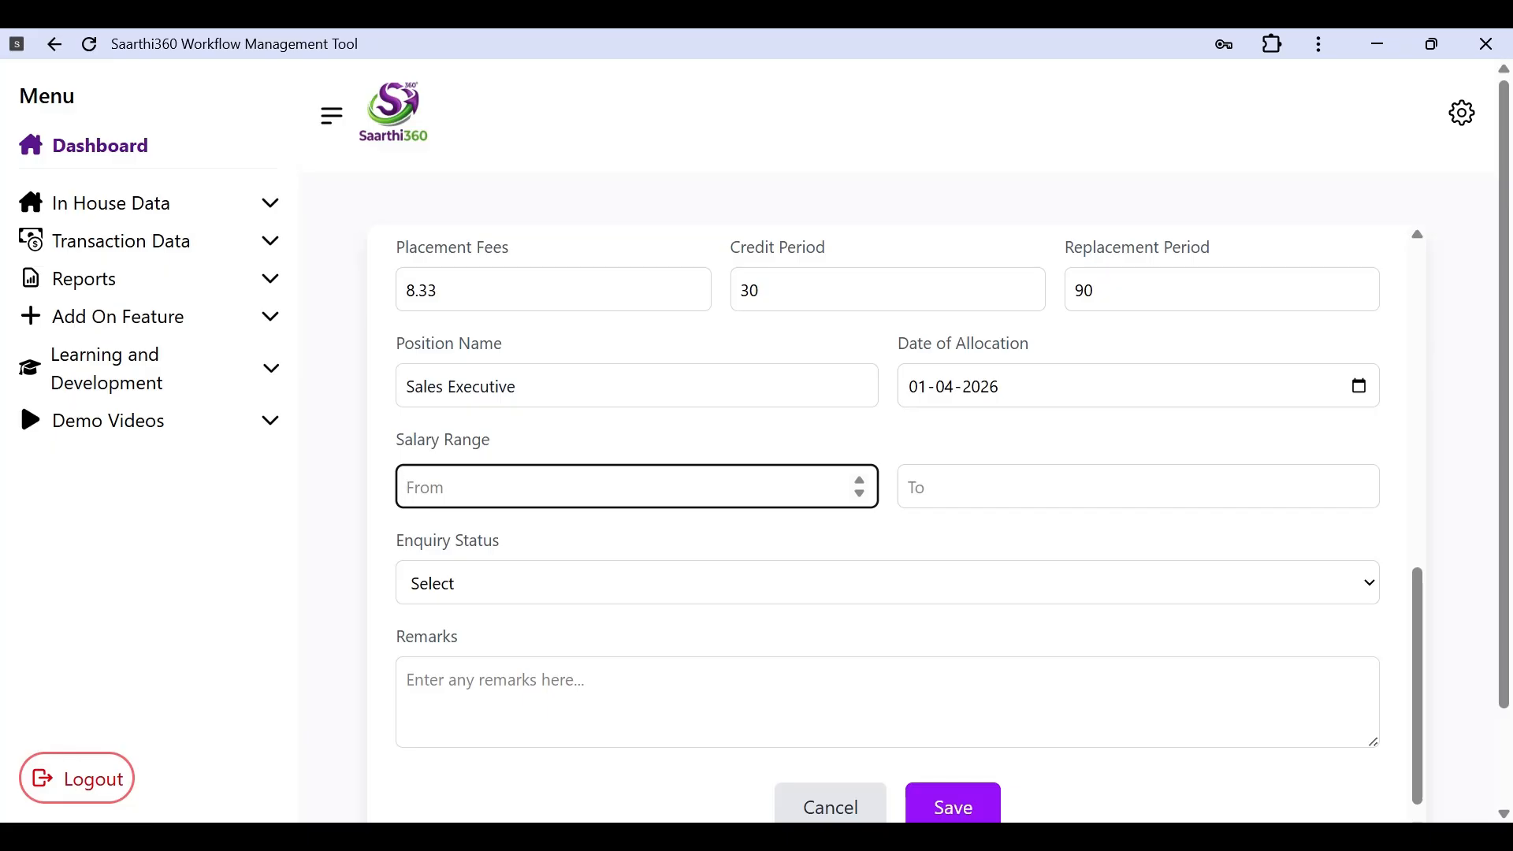
{"action": "type", "text": "400000"}
{"action": "left_click", "coordinate": [911, 487]}
{"action": "type", "text": "600000"}
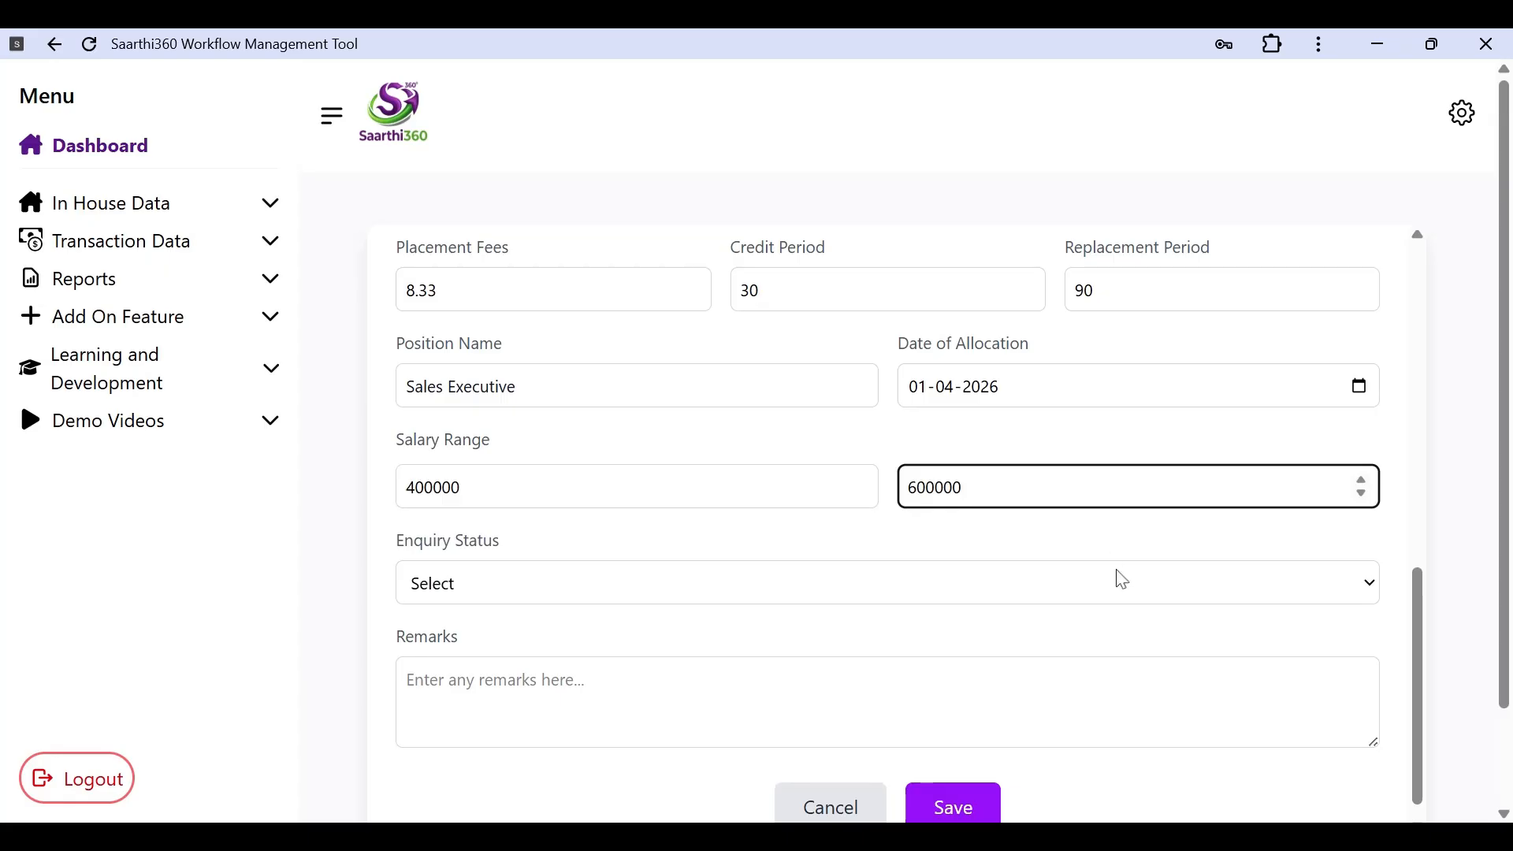
{"action": "scroll", "coordinate": [797, 575], "scroll_direction": "down", "scroll_amount": 1}
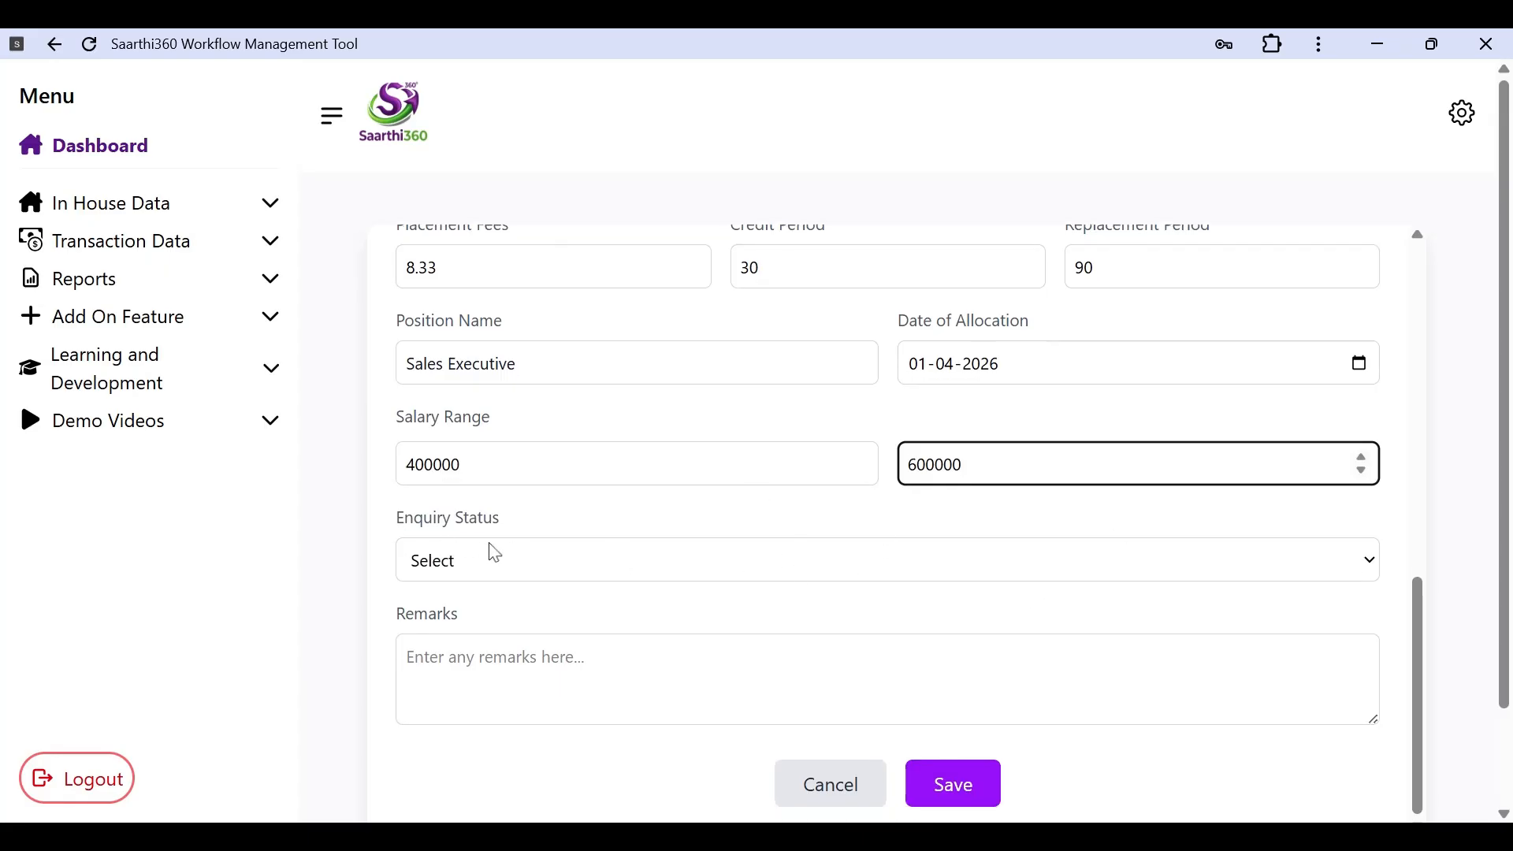
{"action": "left_click", "coordinate": [690, 588]}
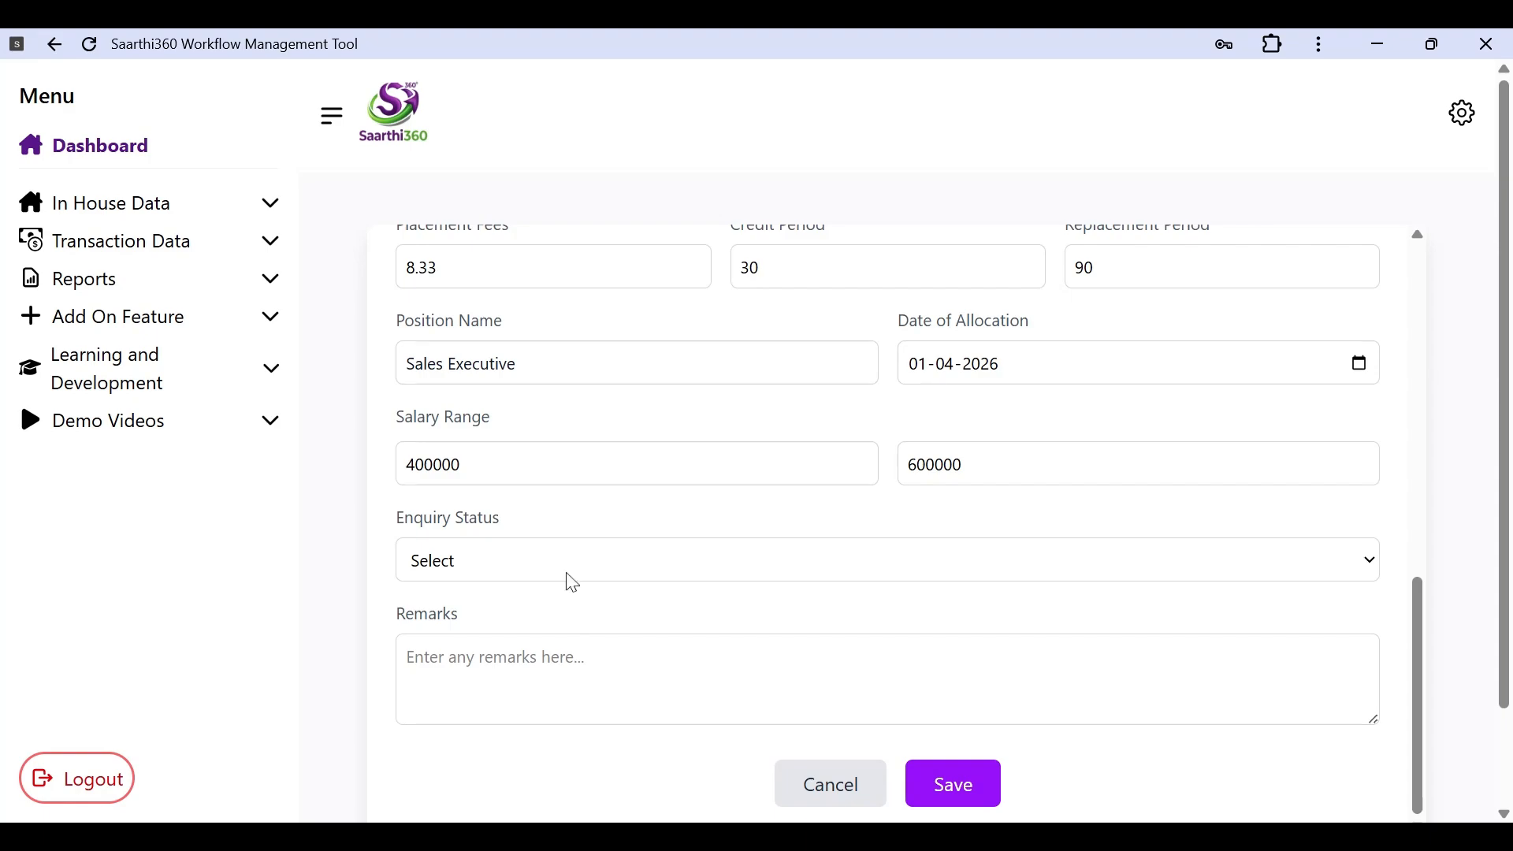
{"action": "scroll", "coordinate": [569, 592], "scroll_direction": "down", "scroll_amount": 2}
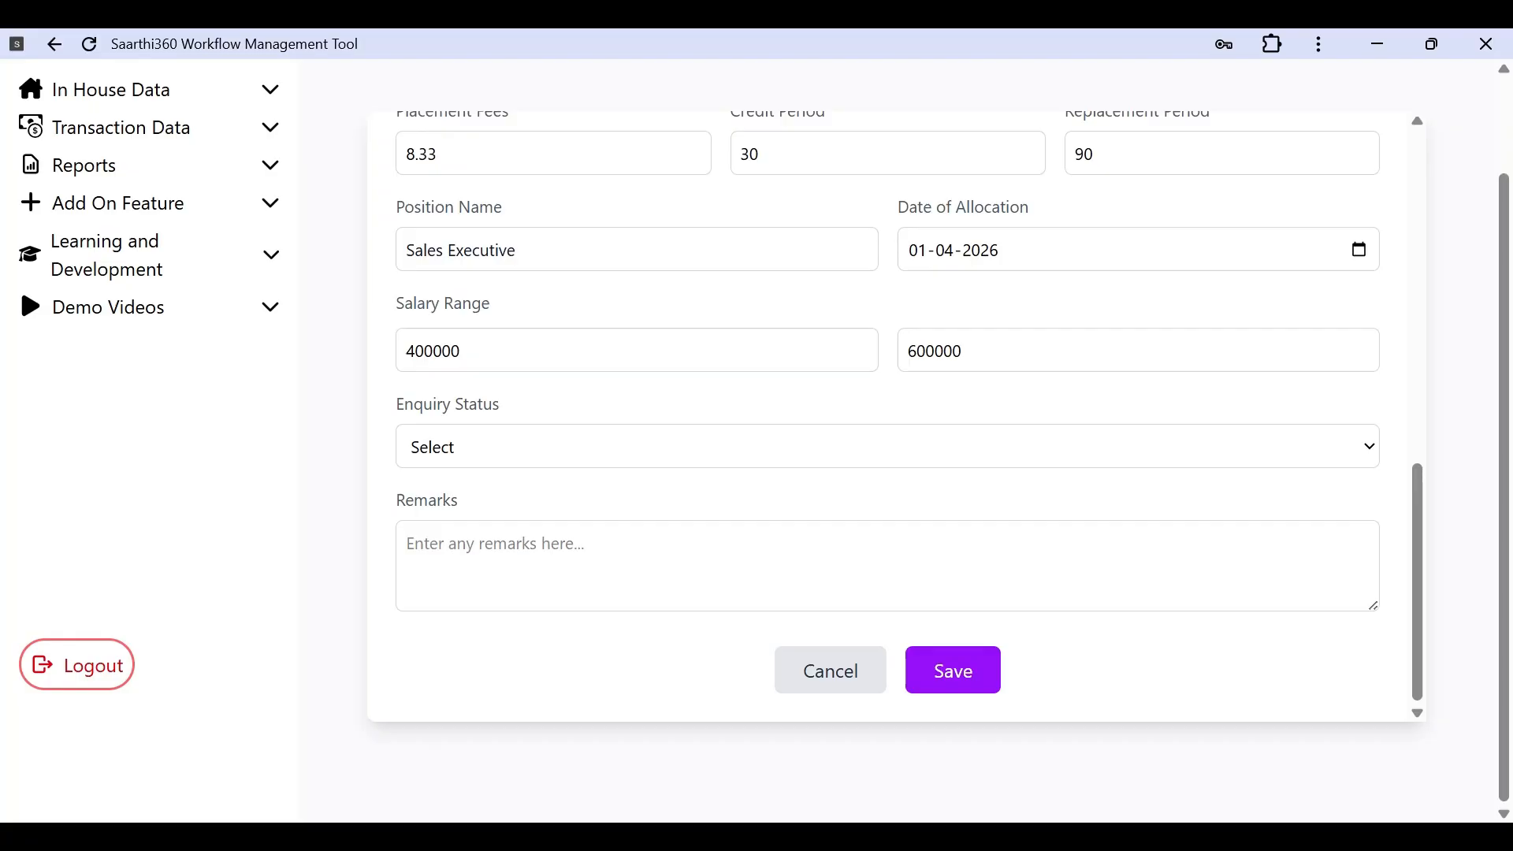
{"action": "left_click", "coordinate": [495, 545]}
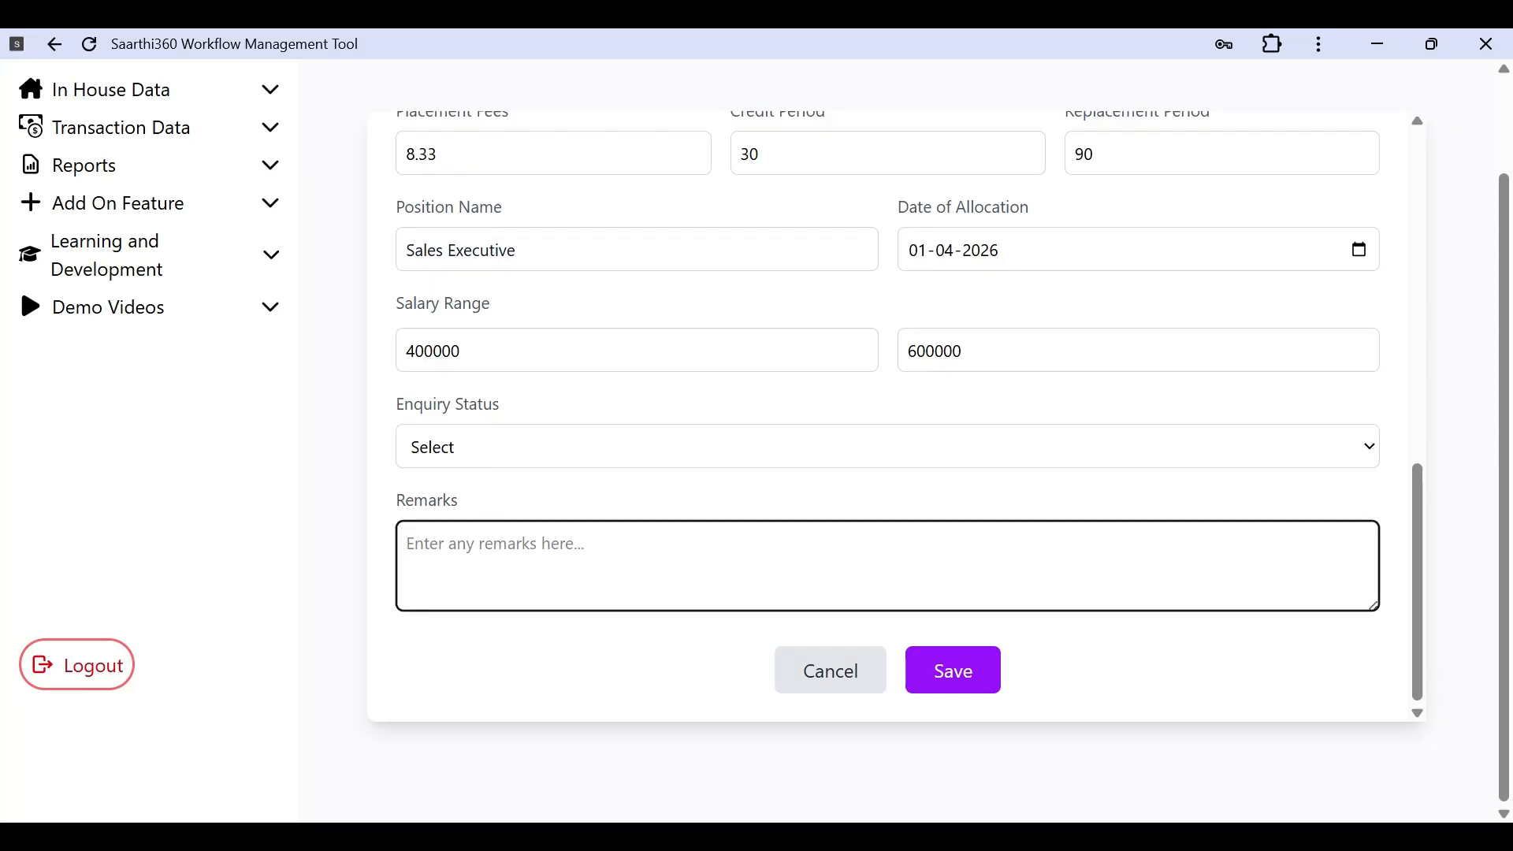
{"action": "scroll", "coordinate": [895, 416], "scroll_direction": "up", "scroll_amount": 8}
{"action": "scroll", "coordinate": [895, 416], "scroll_direction": "down", "scroll_amount": 8}
{"action": "scroll", "coordinate": [895, 416], "scroll_direction": "up", "scroll_amount": 7}
{"action": "scroll", "coordinate": [725, 693], "scroll_direction": "up", "scroll_amount": 2}
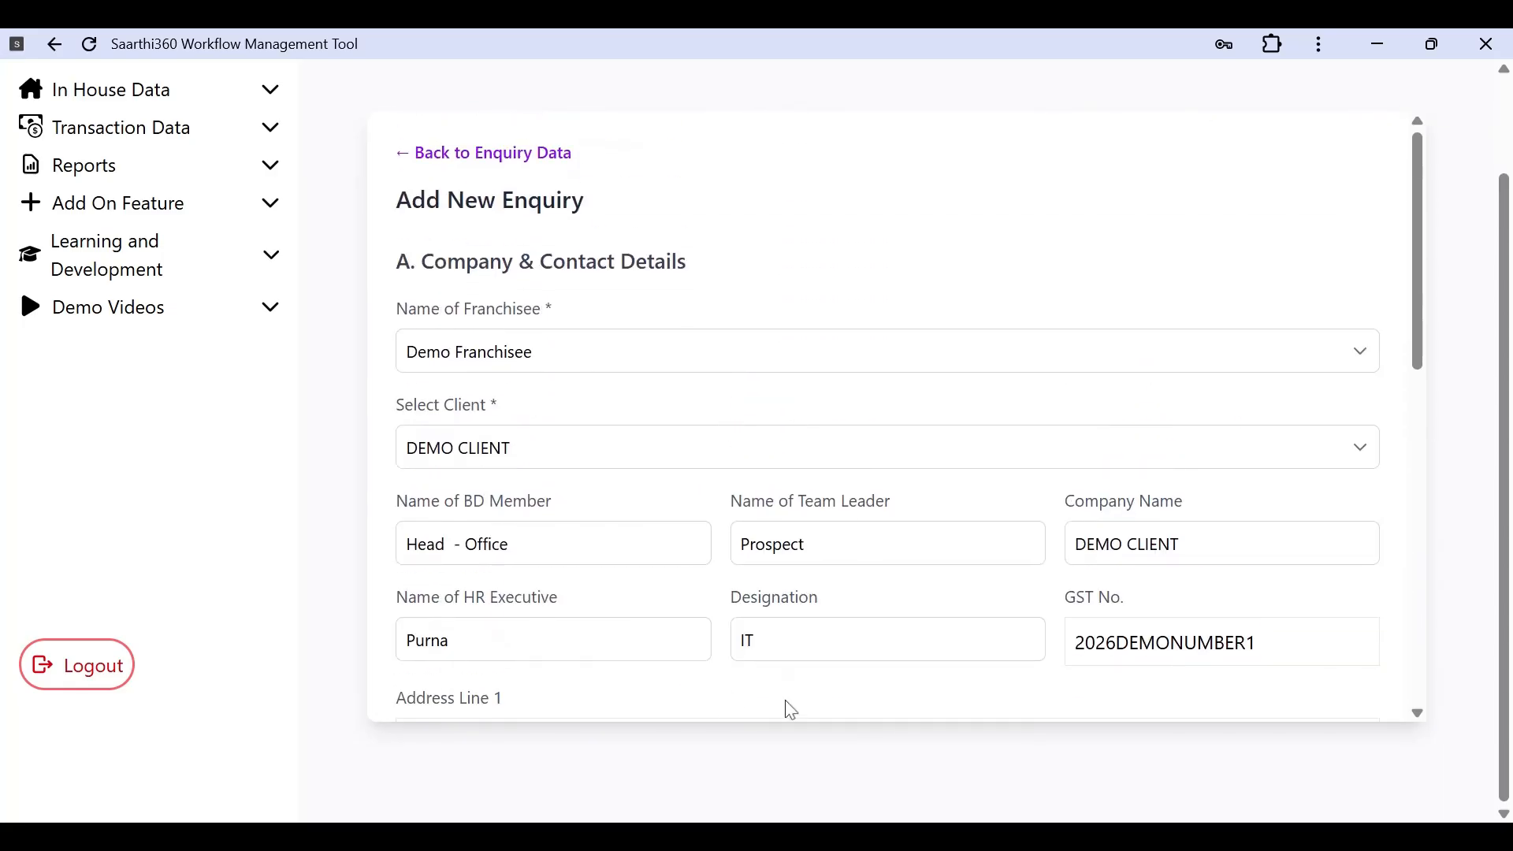
{"action": "scroll", "coordinate": [713, 664], "scroll_direction": "down", "scroll_amount": 4}
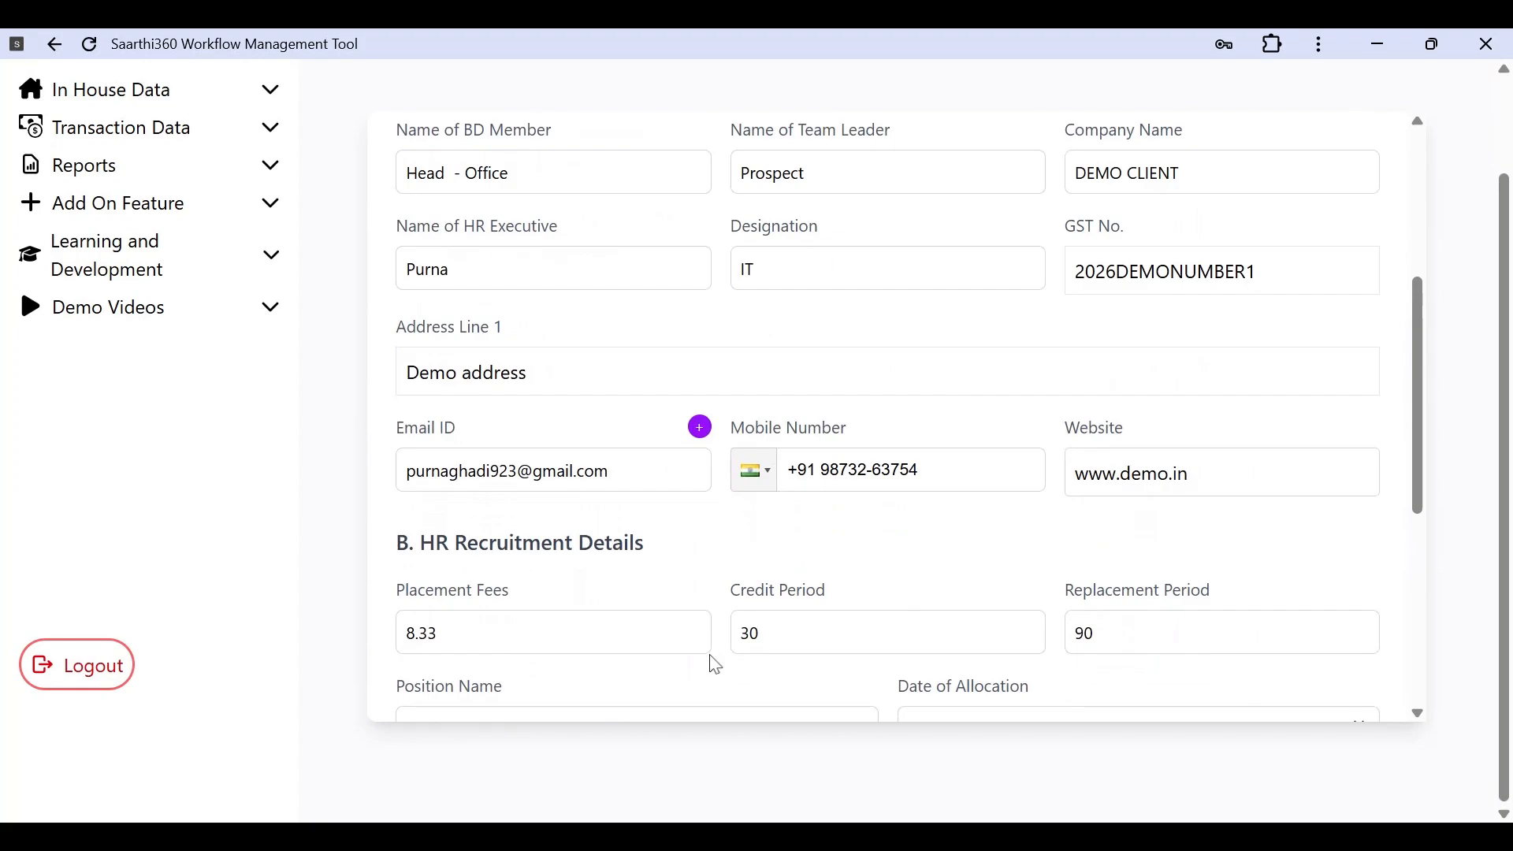
{"action": "scroll", "coordinate": [715, 665], "scroll_direction": "down", "scroll_amount": 4}
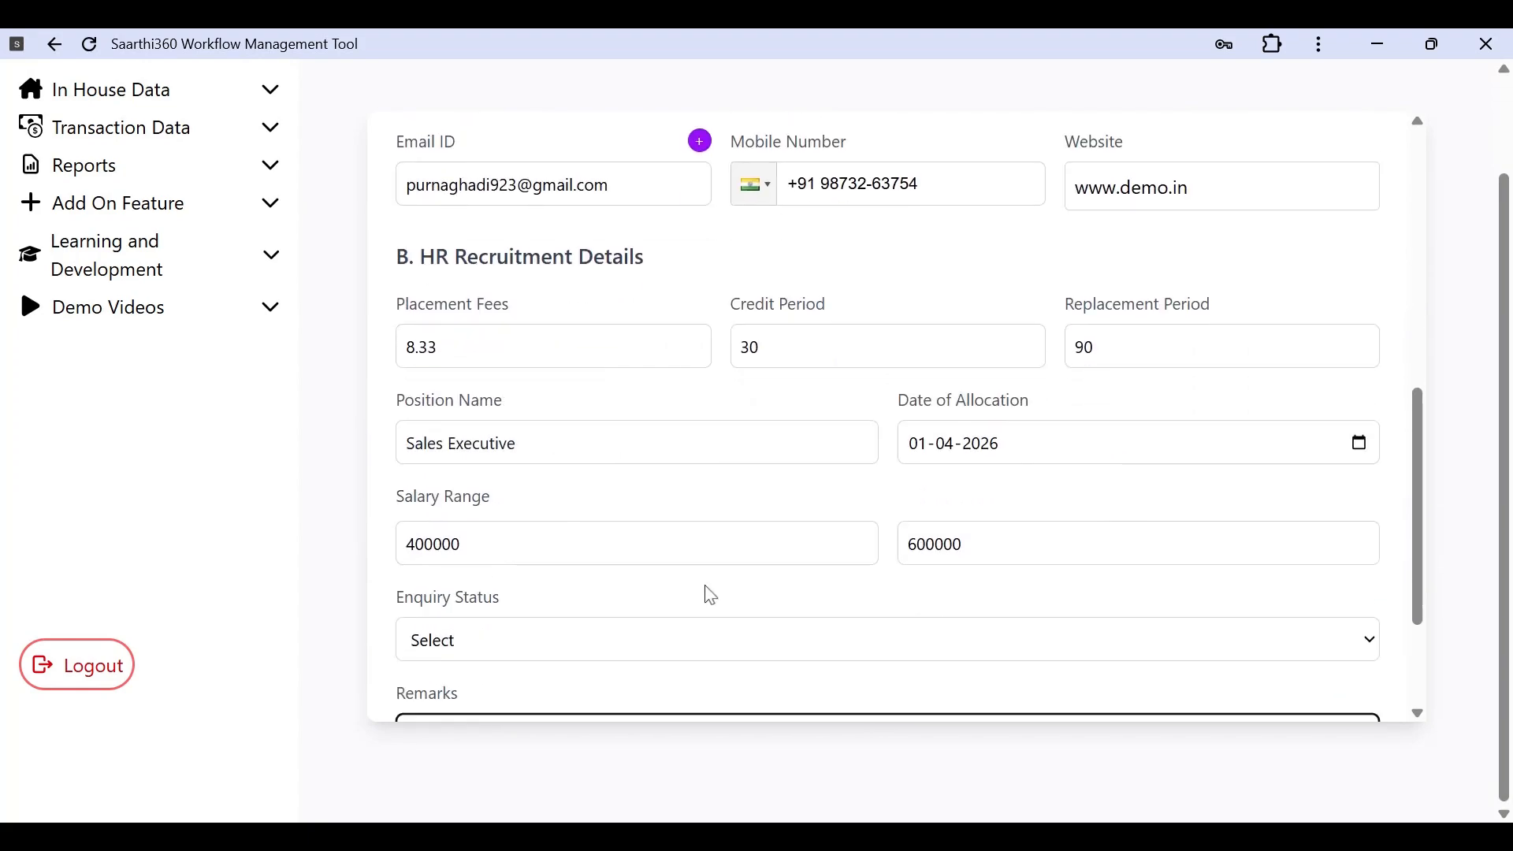
{"action": "left_click", "coordinate": [517, 442]}
{"action": "scroll", "coordinate": [636, 351], "scroll_direction": "up", "scroll_amount": 5}
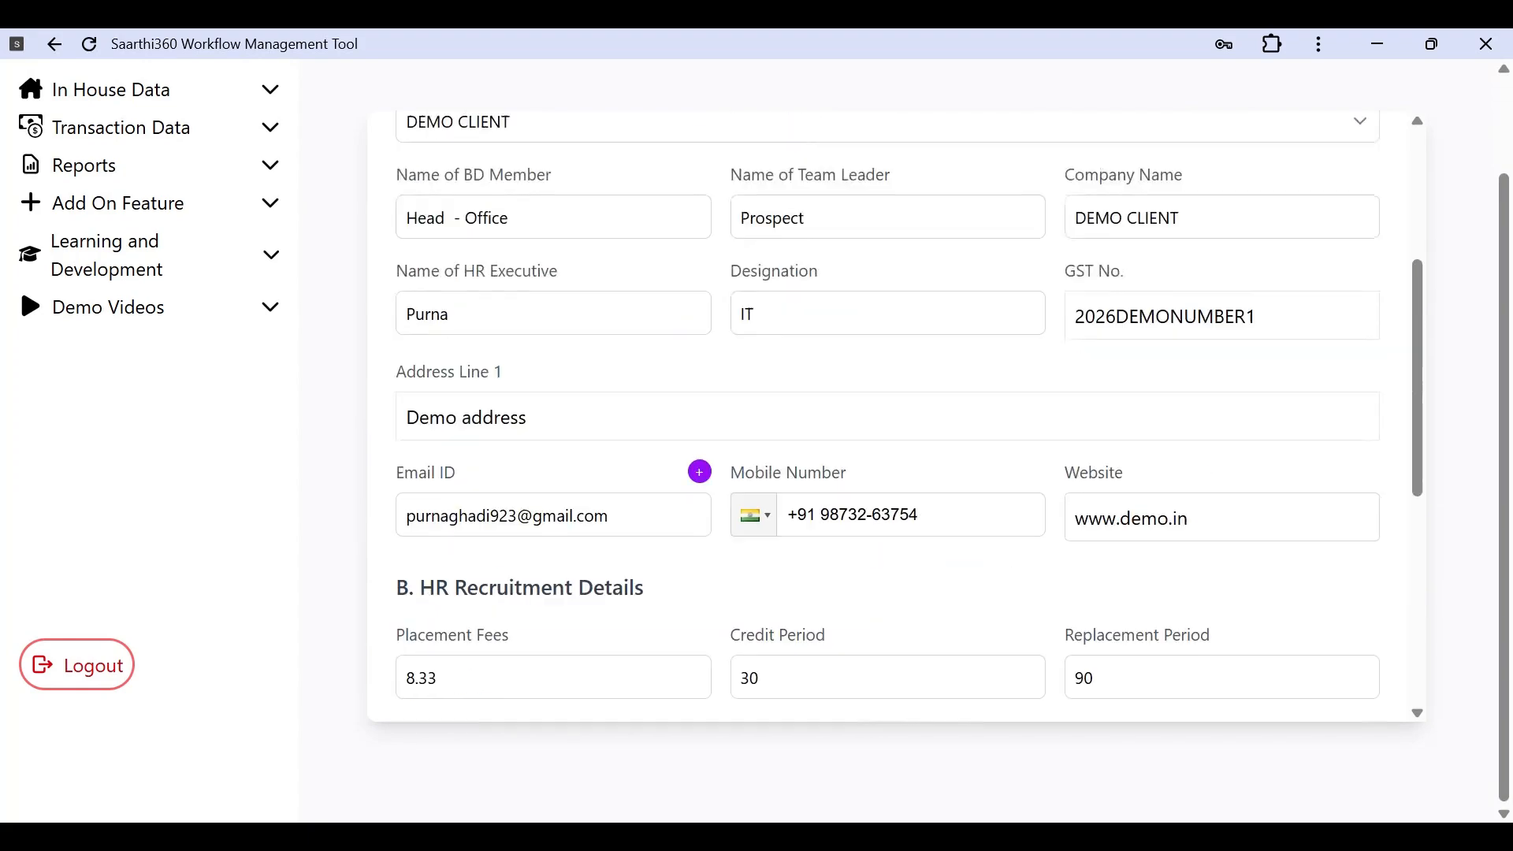
{"action": "scroll", "coordinate": [637, 351], "scroll_direction": "down", "scroll_amount": 8}
{"action": "scroll", "coordinate": [636, 351], "scroll_direction": "up", "scroll_amount": 2}
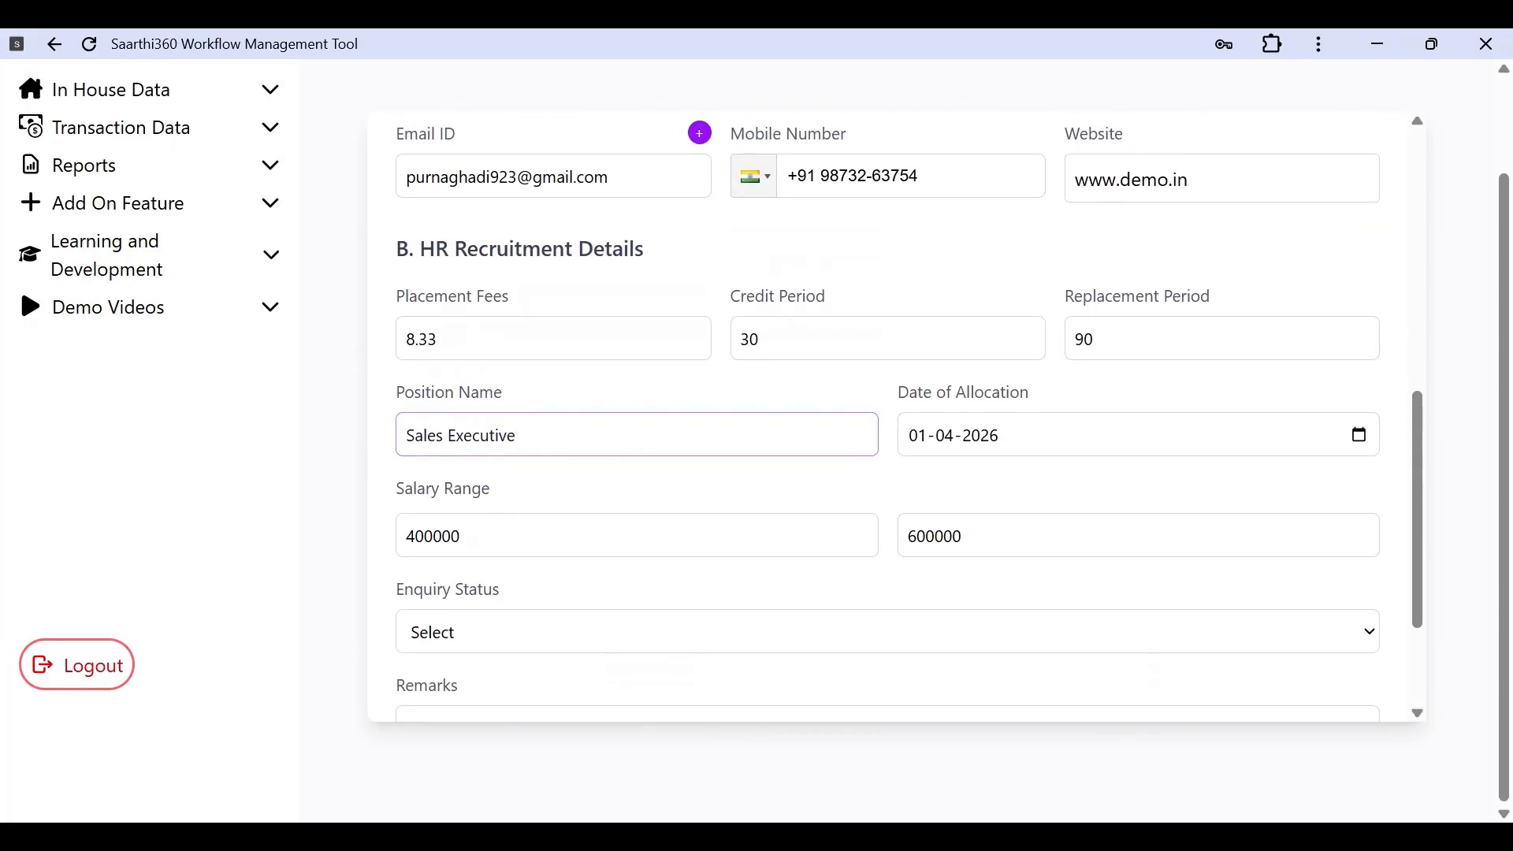
{"action": "scroll", "coordinate": [908, 420], "scroll_direction": "up", "scroll_amount": 2}
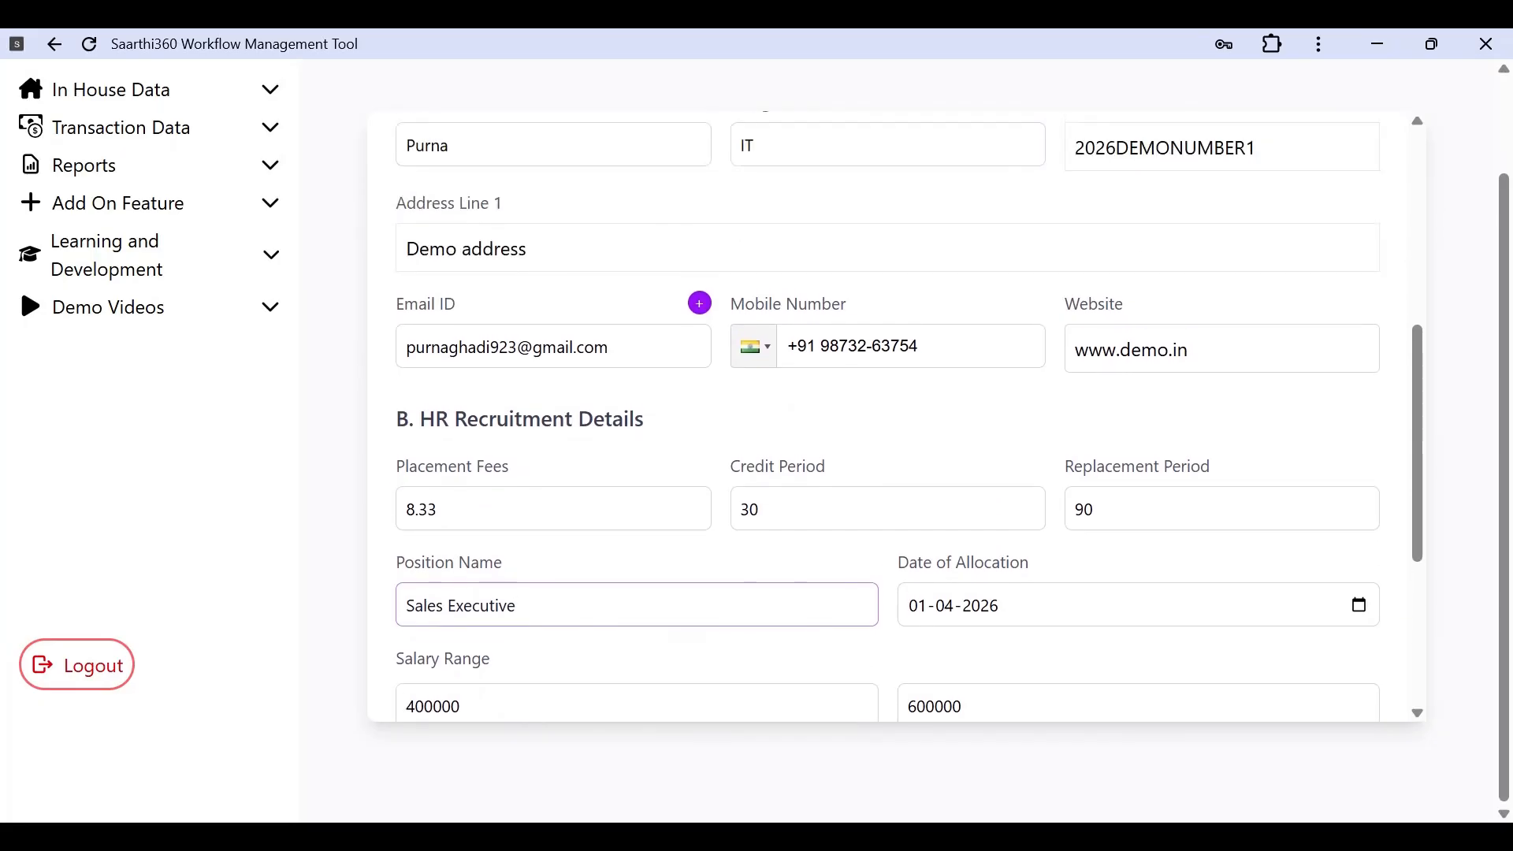
{"action": "scroll", "coordinate": [675, 299], "scroll_direction": "up", "scroll_amount": 5}
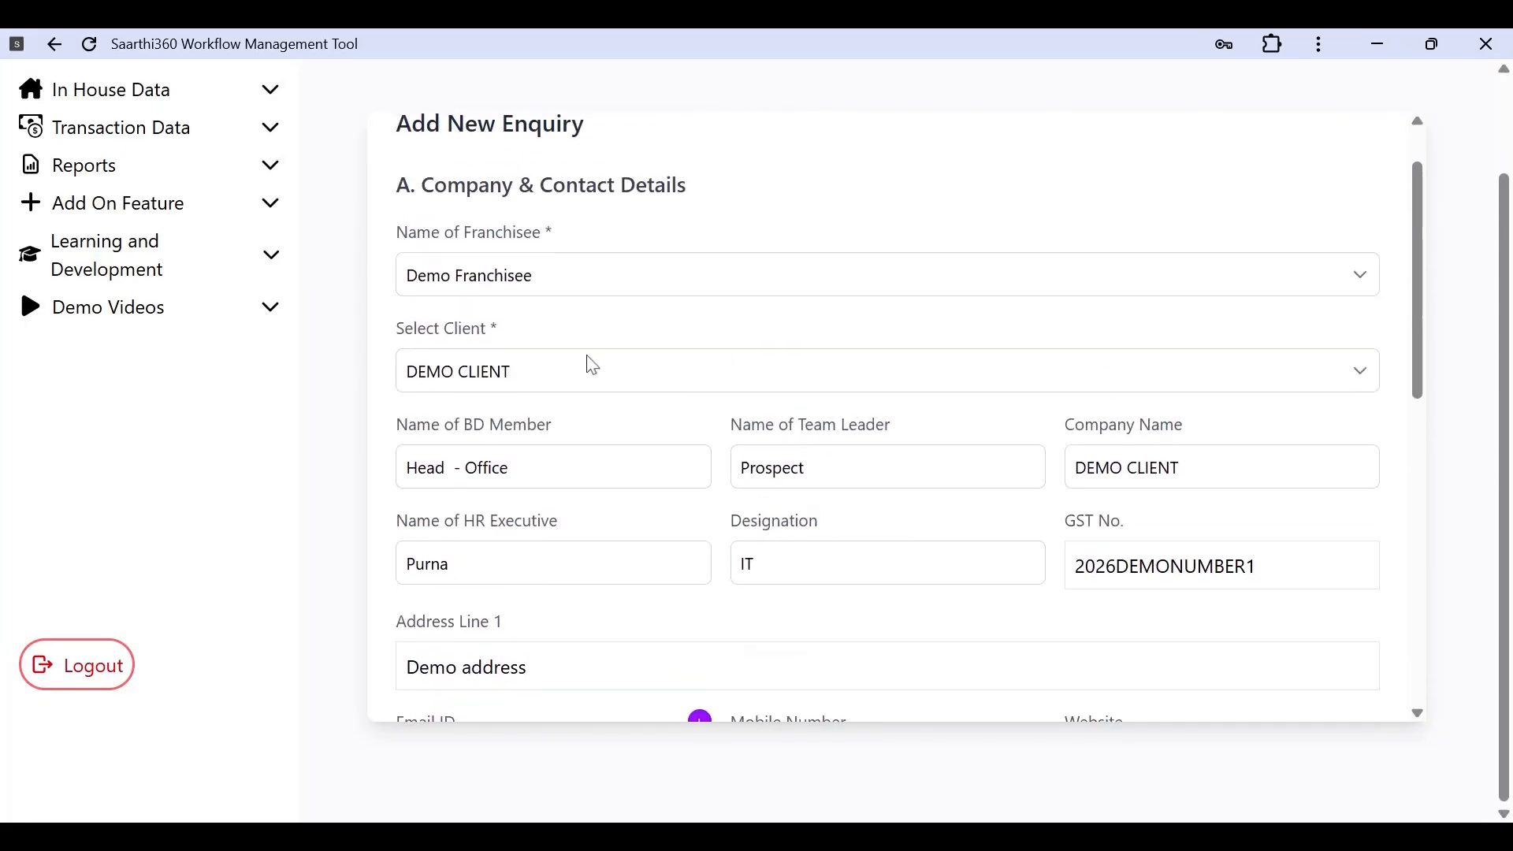
{"action": "scroll", "coordinate": [766, 453], "scroll_direction": "down", "scroll_amount": 8}
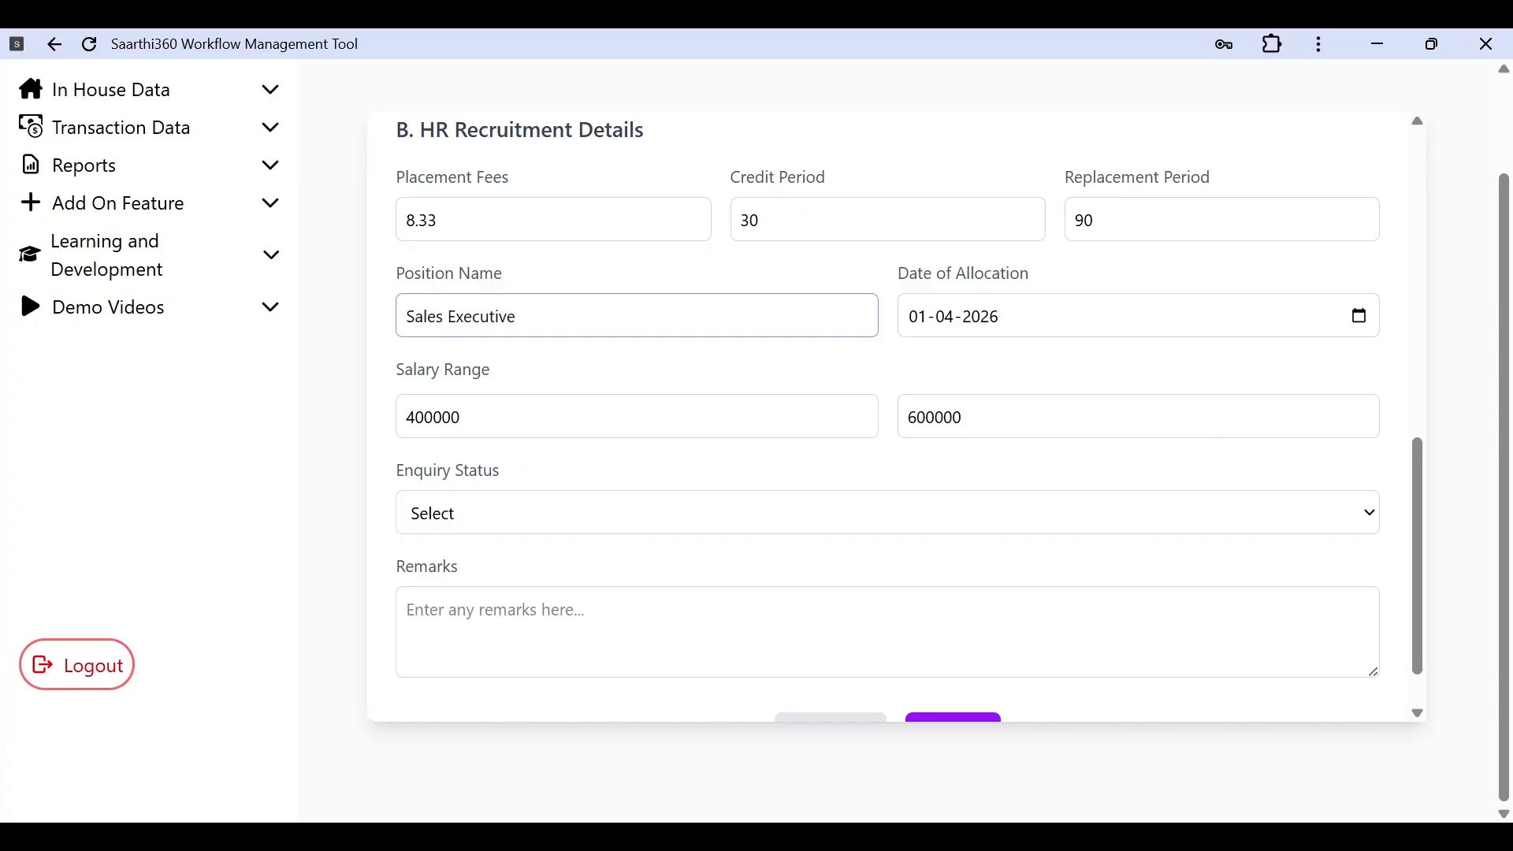
{"action": "scroll", "coordinate": [445, 343], "scroll_direction": "up", "scroll_amount": 1}
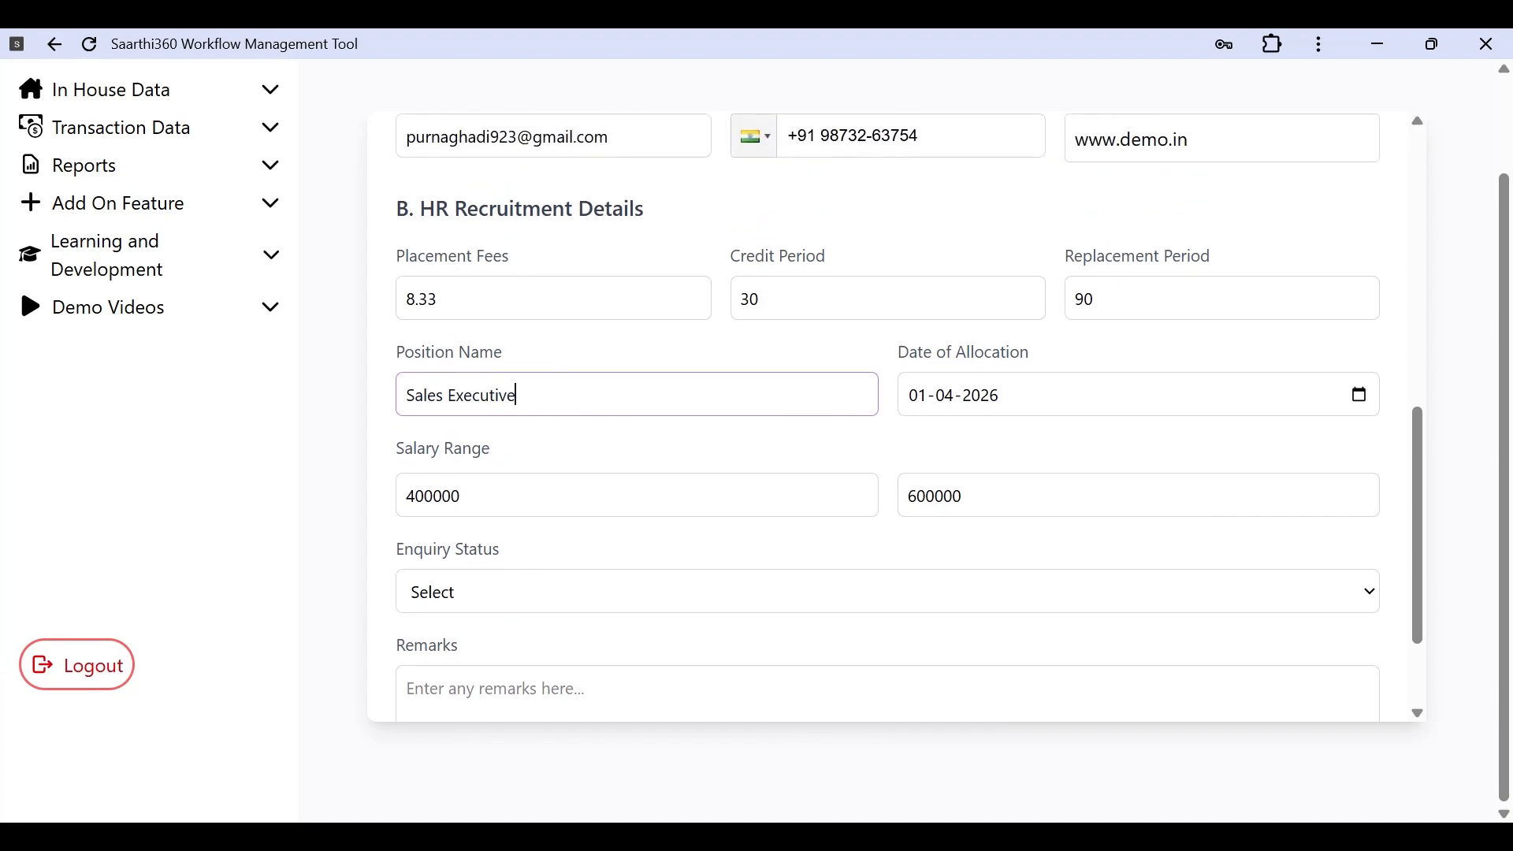
{"action": "scroll", "coordinate": [743, 446], "scroll_direction": "up", "scroll_amount": 5}
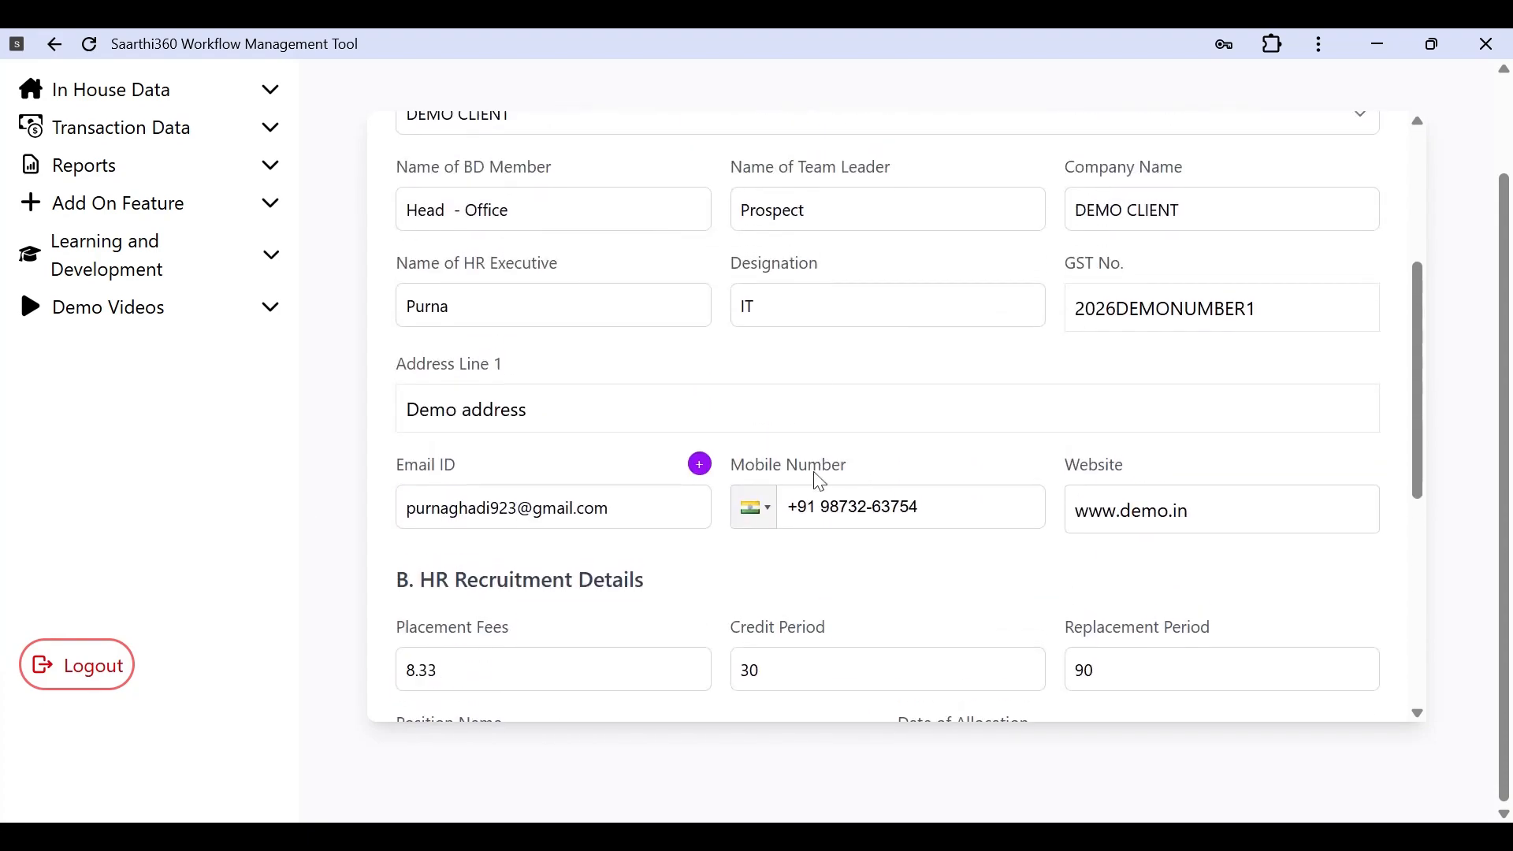
{"action": "scroll", "coordinate": [820, 481], "scroll_direction": "down", "scroll_amount": 7}
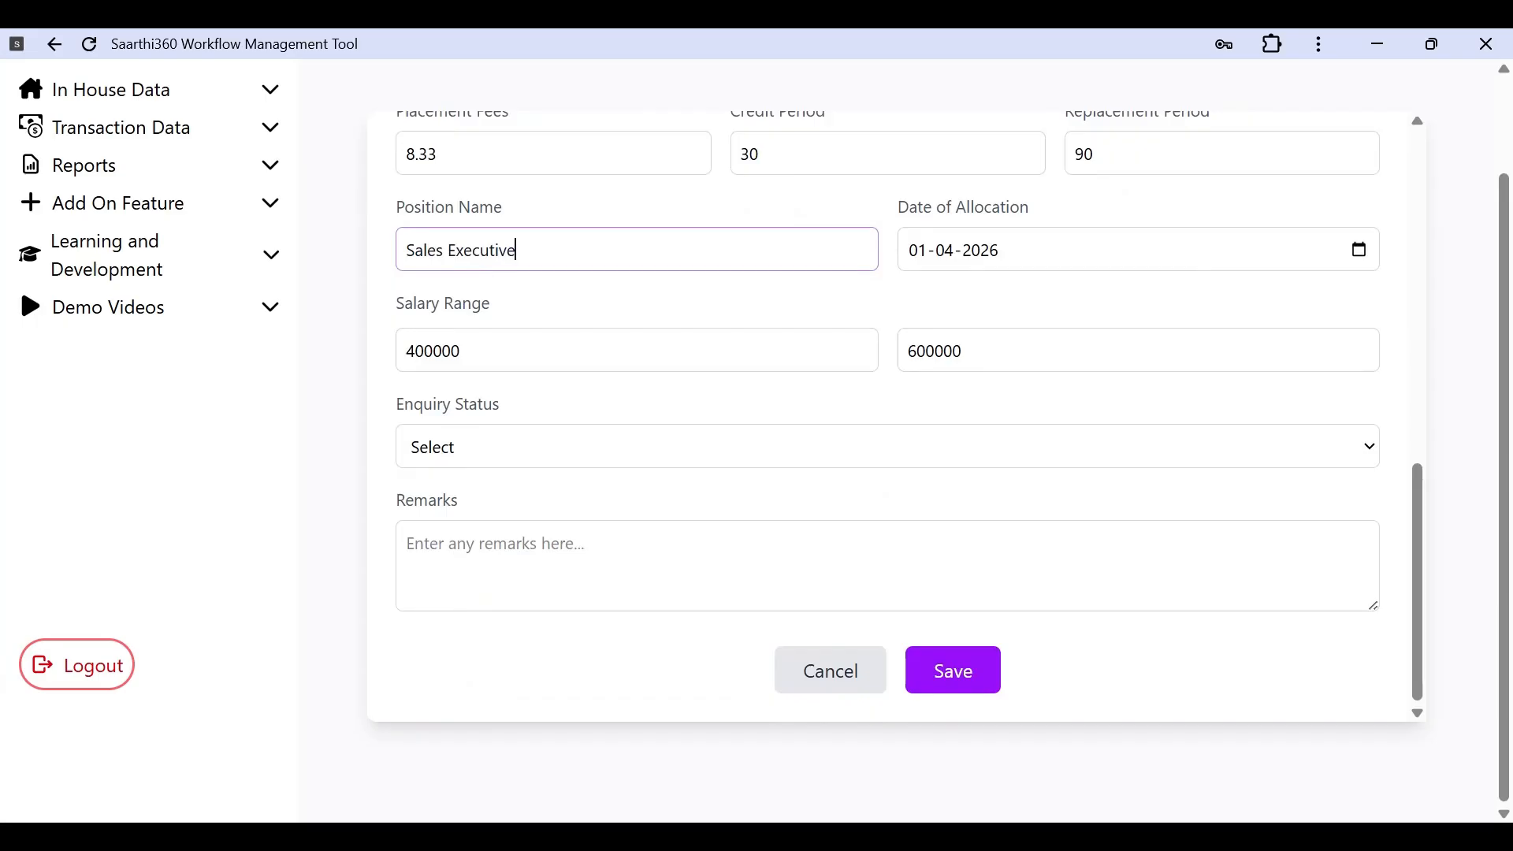
Step: Set Enquiry Status to Offered and Accepted, save the enquiry, and confirm the alert
{"action": "scroll", "coordinate": [836, 488], "scroll_direction": "up", "scroll_amount": 10}
{"action": "scroll", "coordinate": [837, 488], "scroll_direction": "down", "scroll_amount": 10}
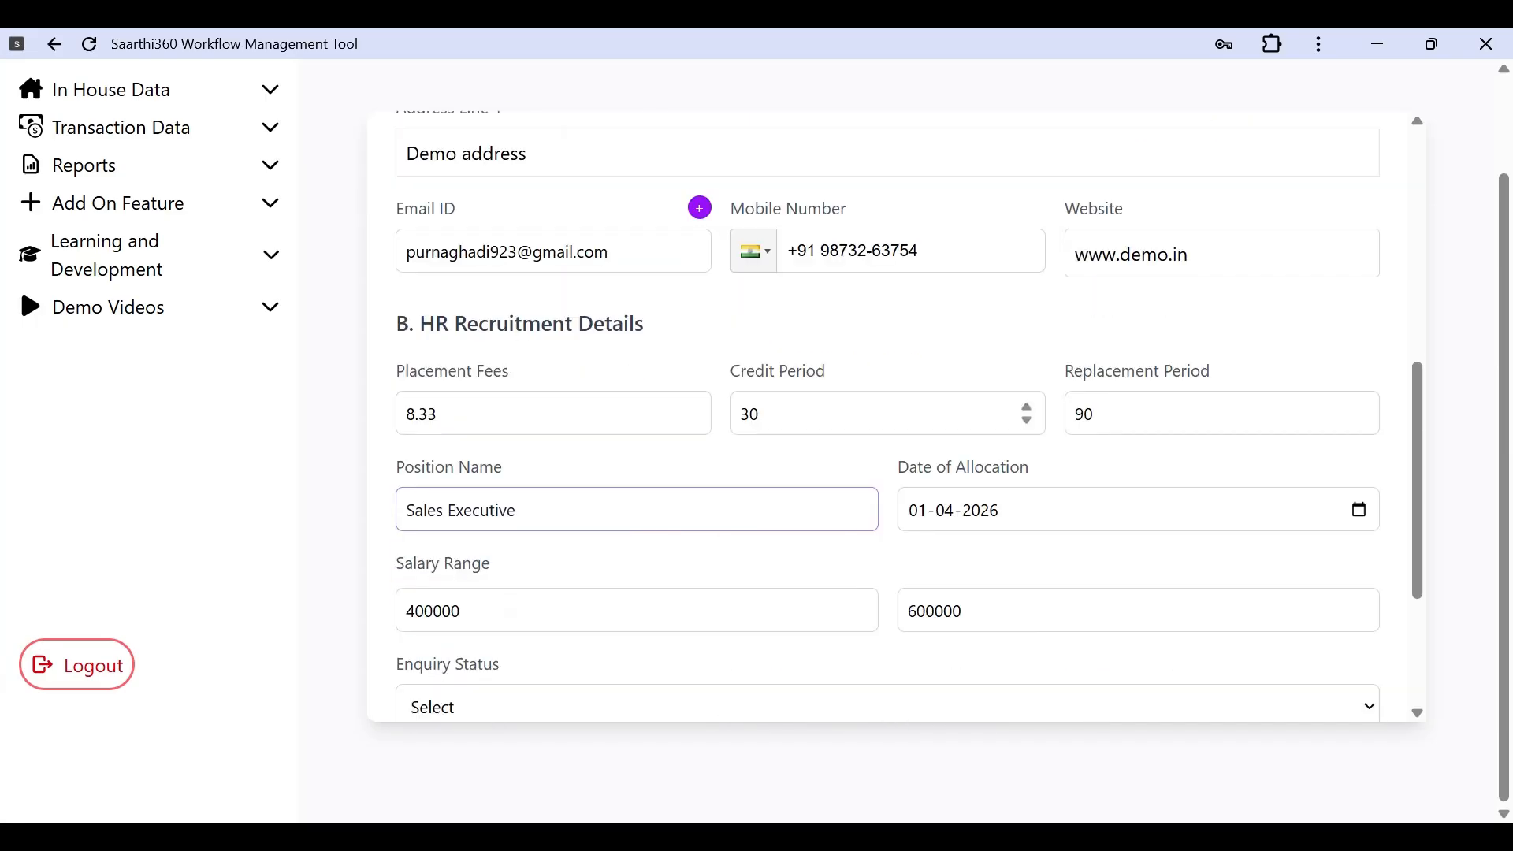
{"action": "left_click", "coordinate": [969, 695]}
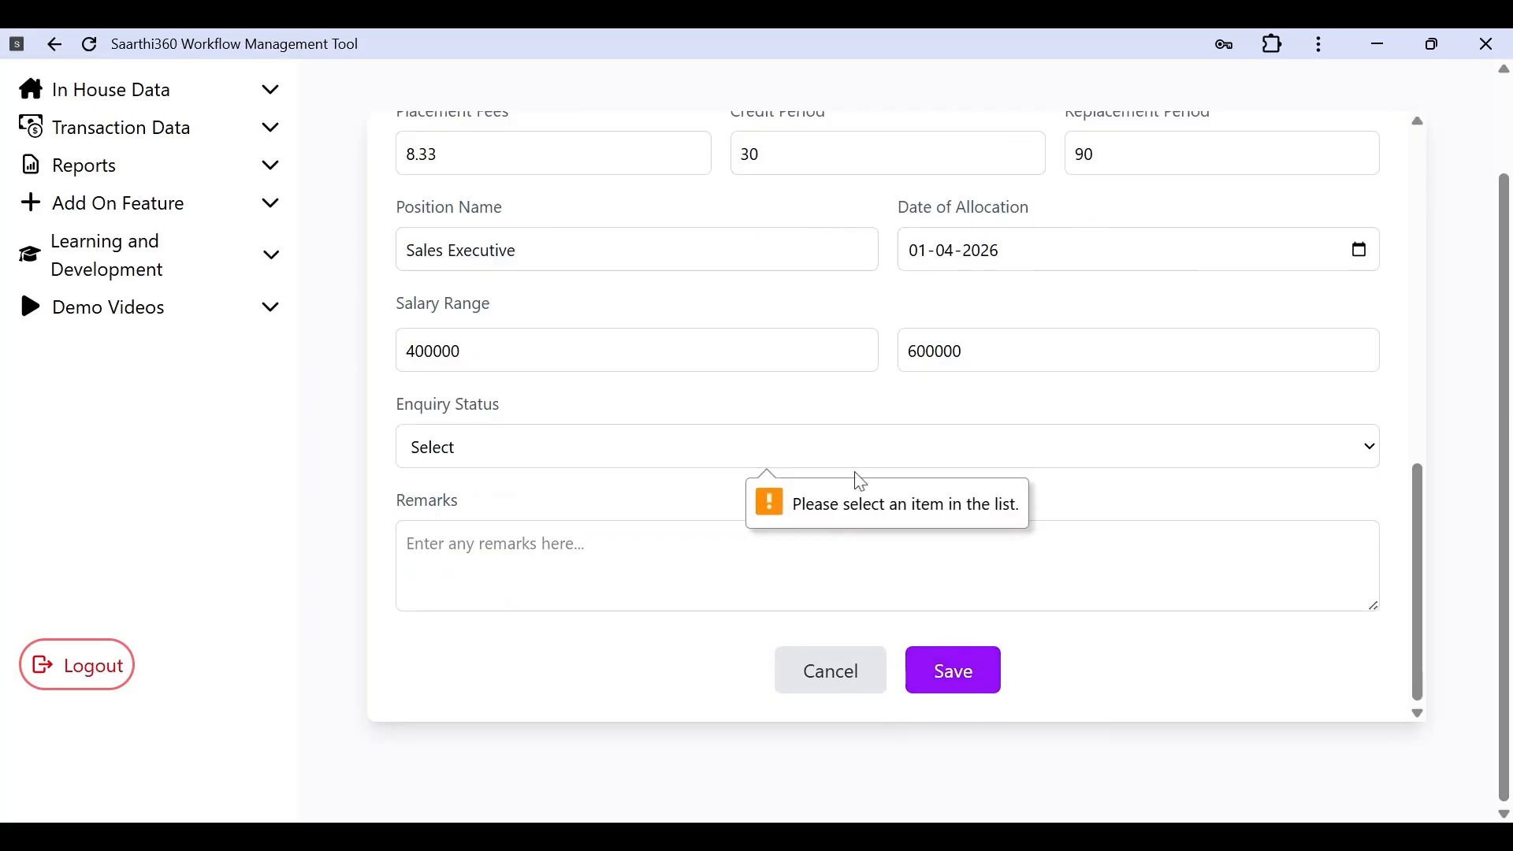
{"action": "left_click", "coordinate": [798, 656]}
{"action": "left_click", "coordinate": [954, 657]}
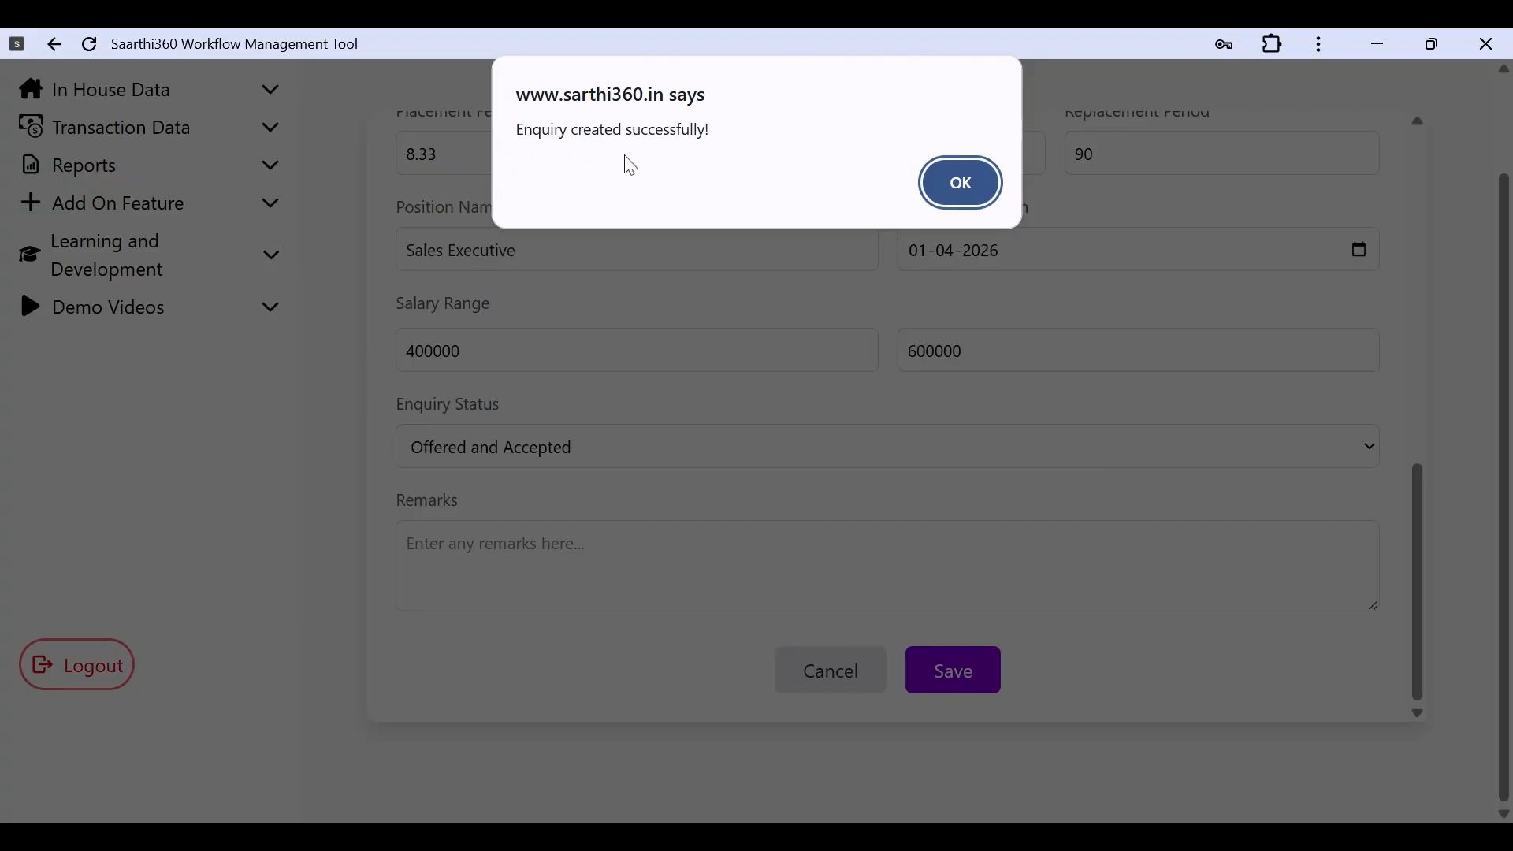
{"action": "left_click", "coordinate": [953, 192]}
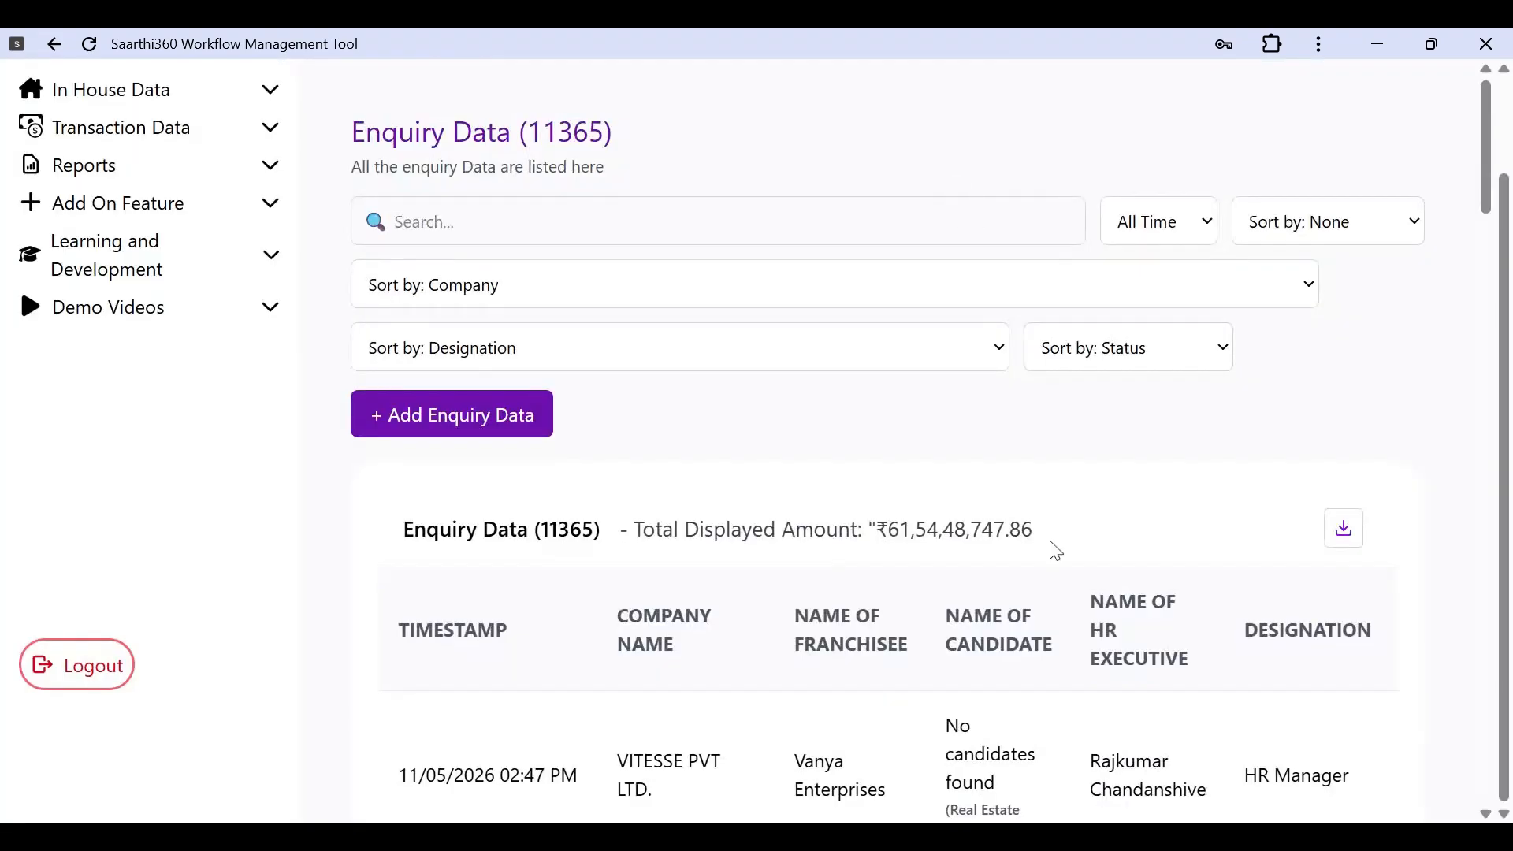
{"action": "scroll", "coordinate": [1056, 551], "scroll_direction": "down", "scroll_amount": 2}
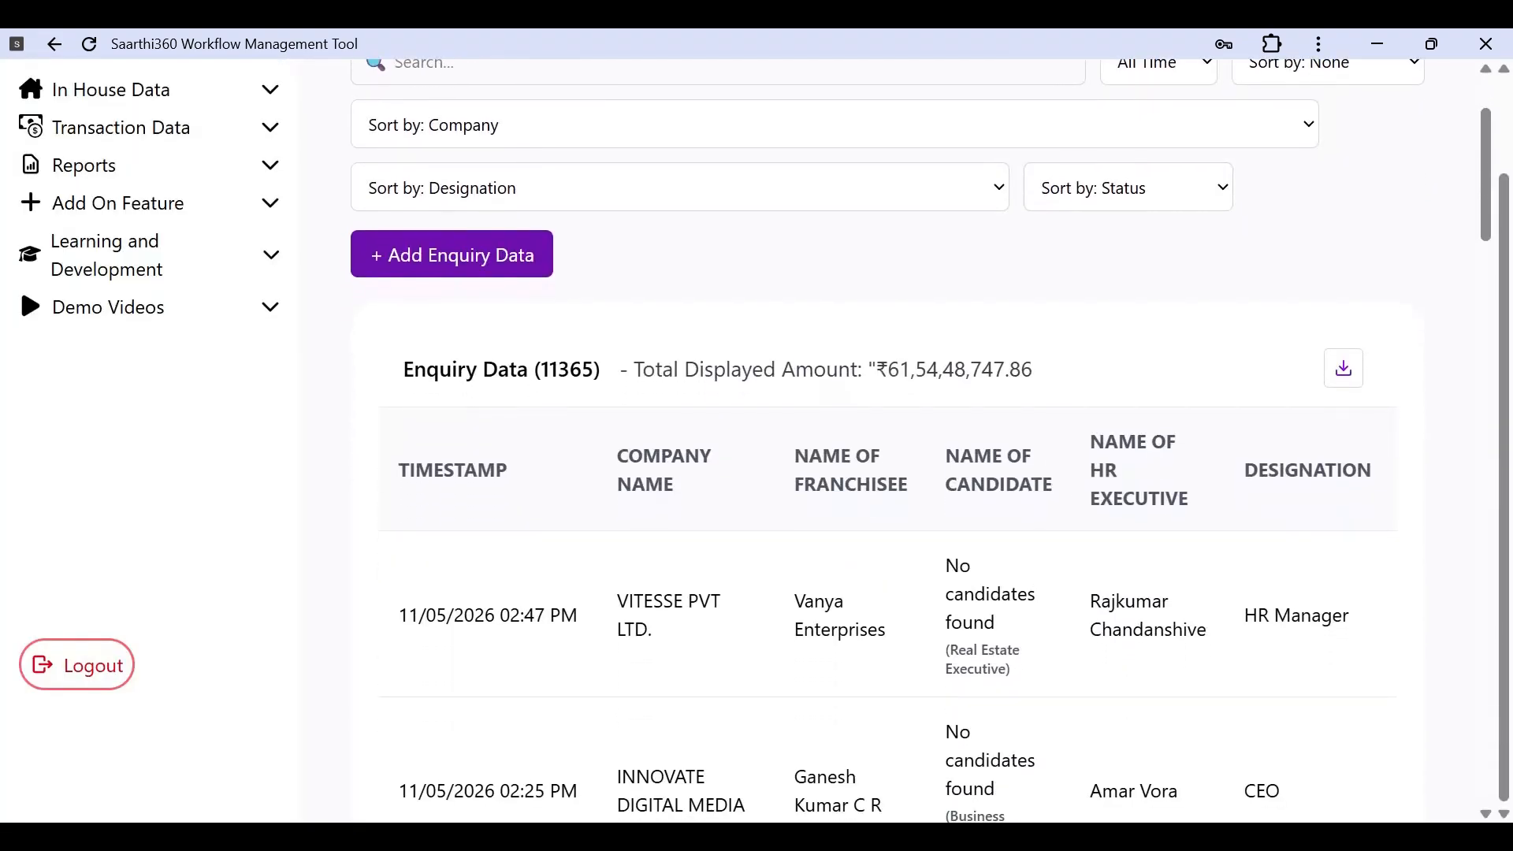
{"action": "scroll", "coordinate": [891, 442], "scroll_direction": "up", "scroll_amount": 2}
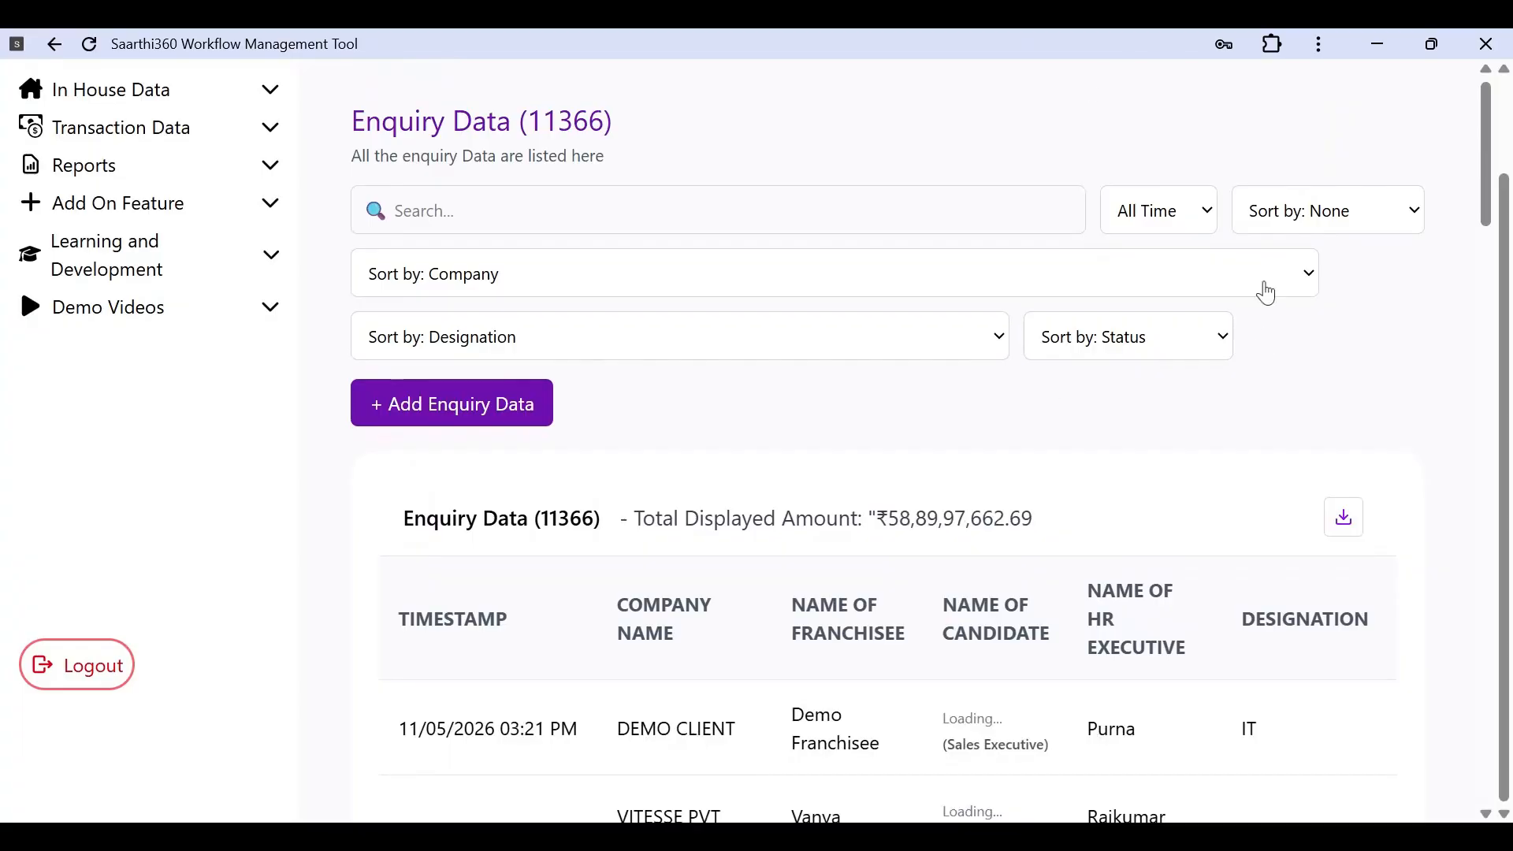
{"action": "scroll", "coordinate": [1132, 583], "scroll_direction": "down", "scroll_amount": 10}
{"action": "scroll", "coordinate": [1132, 587], "scroll_direction": "down", "scroll_amount": 9}
{"action": "scroll", "coordinate": [1119, 575], "scroll_direction": "up", "scroll_amount": 18}
{"action": "left_click", "coordinate": [396, 335]}
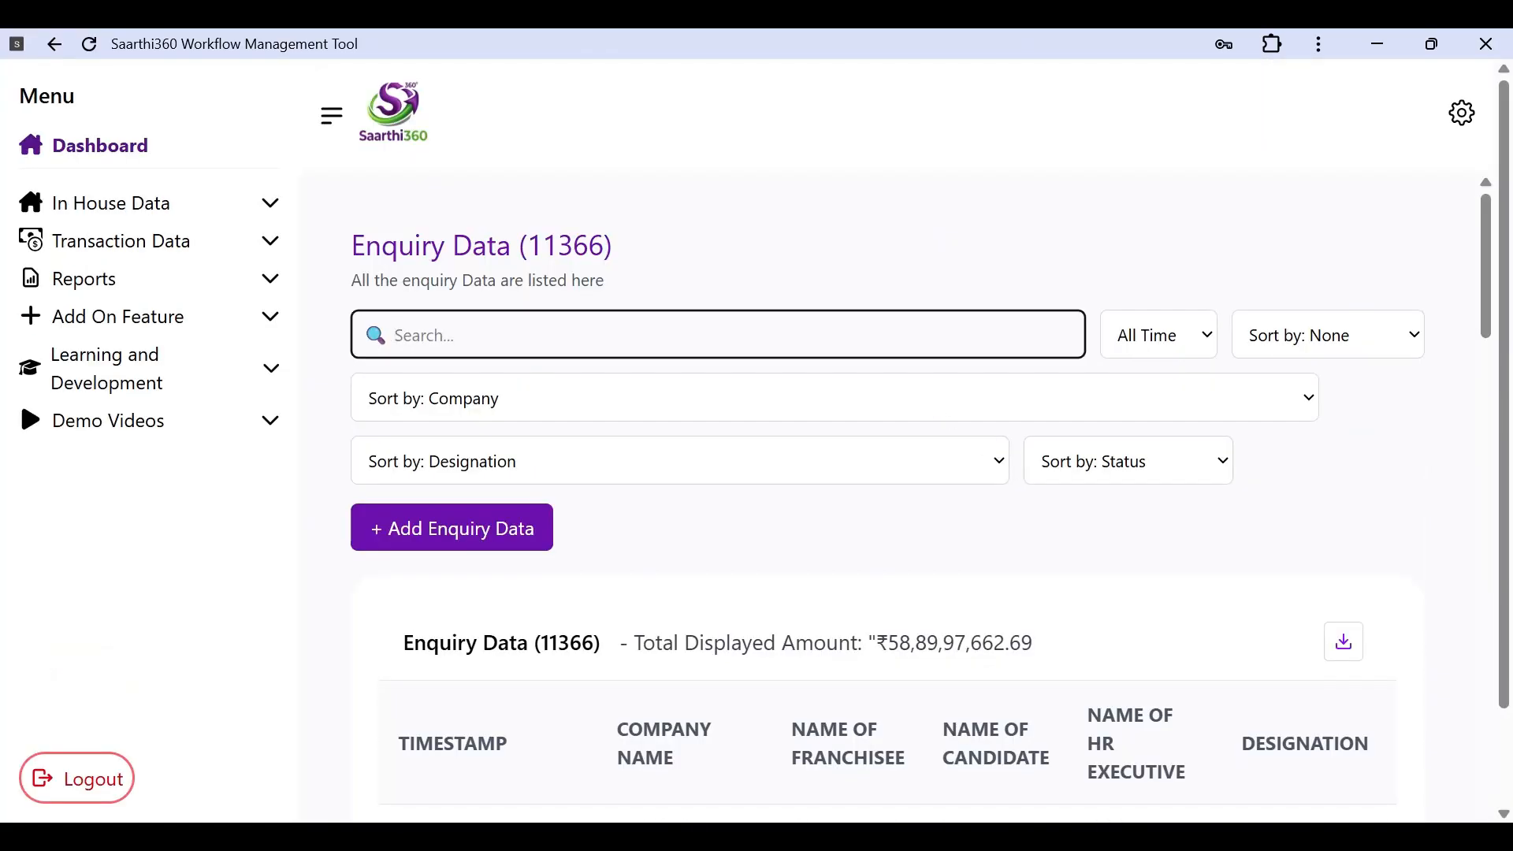
Step: Search the enquiries for 'sales executive', narrowing the list to 250 entries
{"action": "type", "text": "sal"}
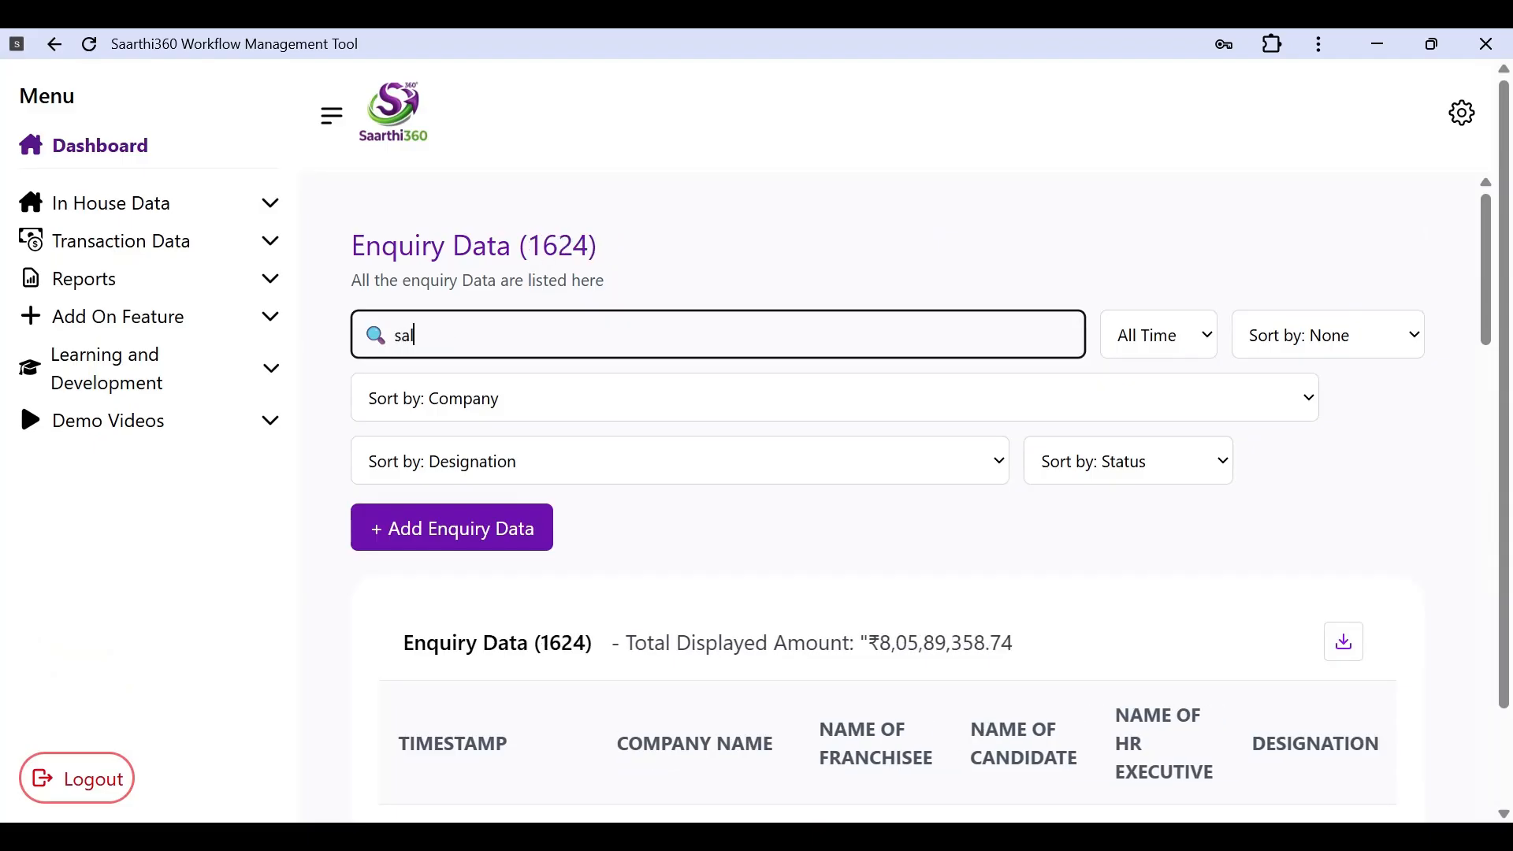
{"action": "type", "text": "es ee"}
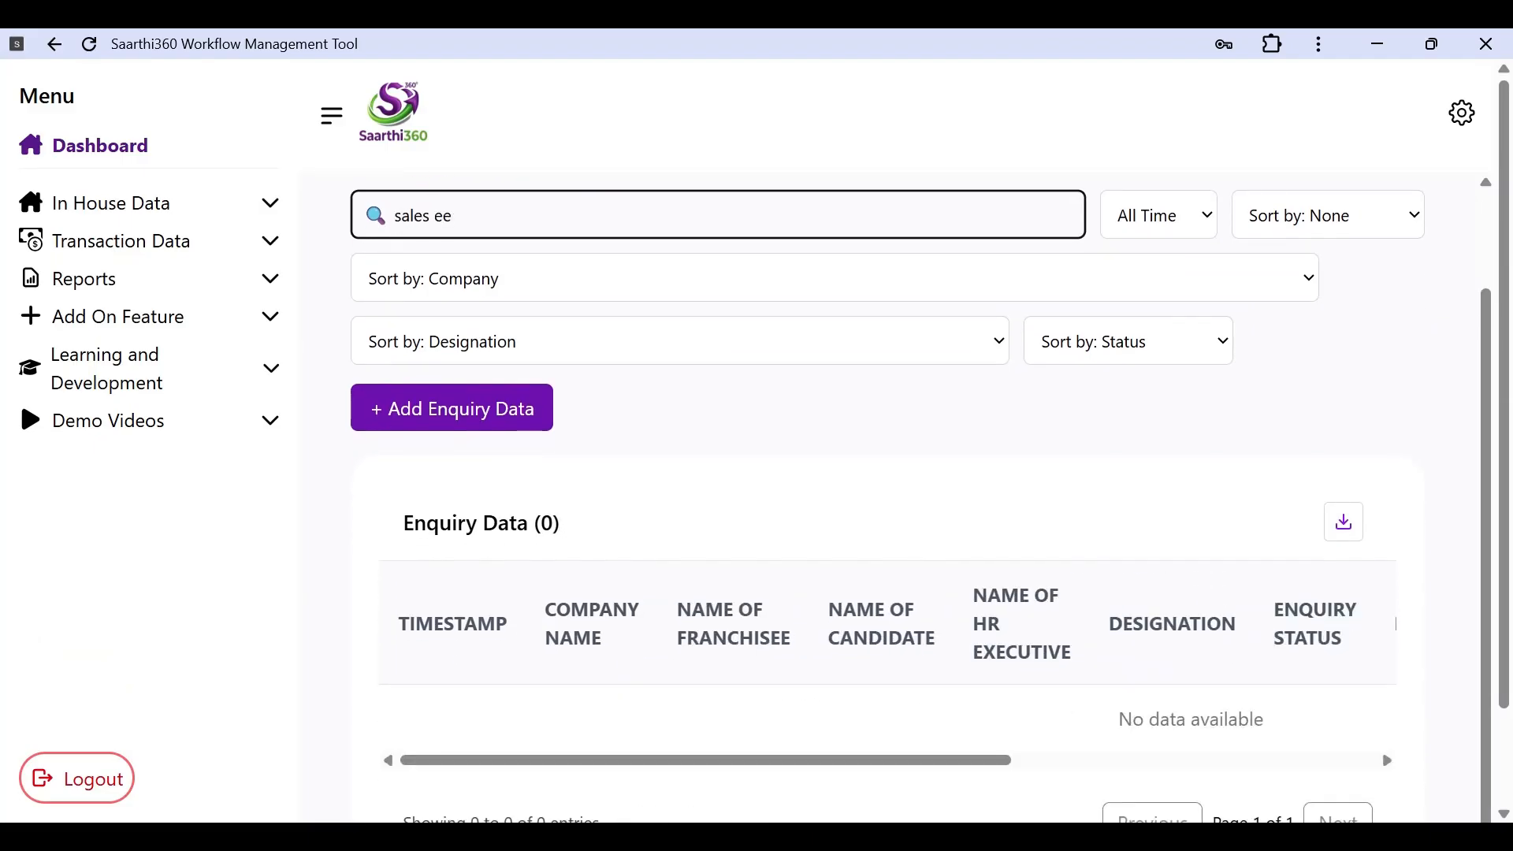
{"action": "key", "text": "BackSpace"}
{"action": "type", "text": "xecutive"}
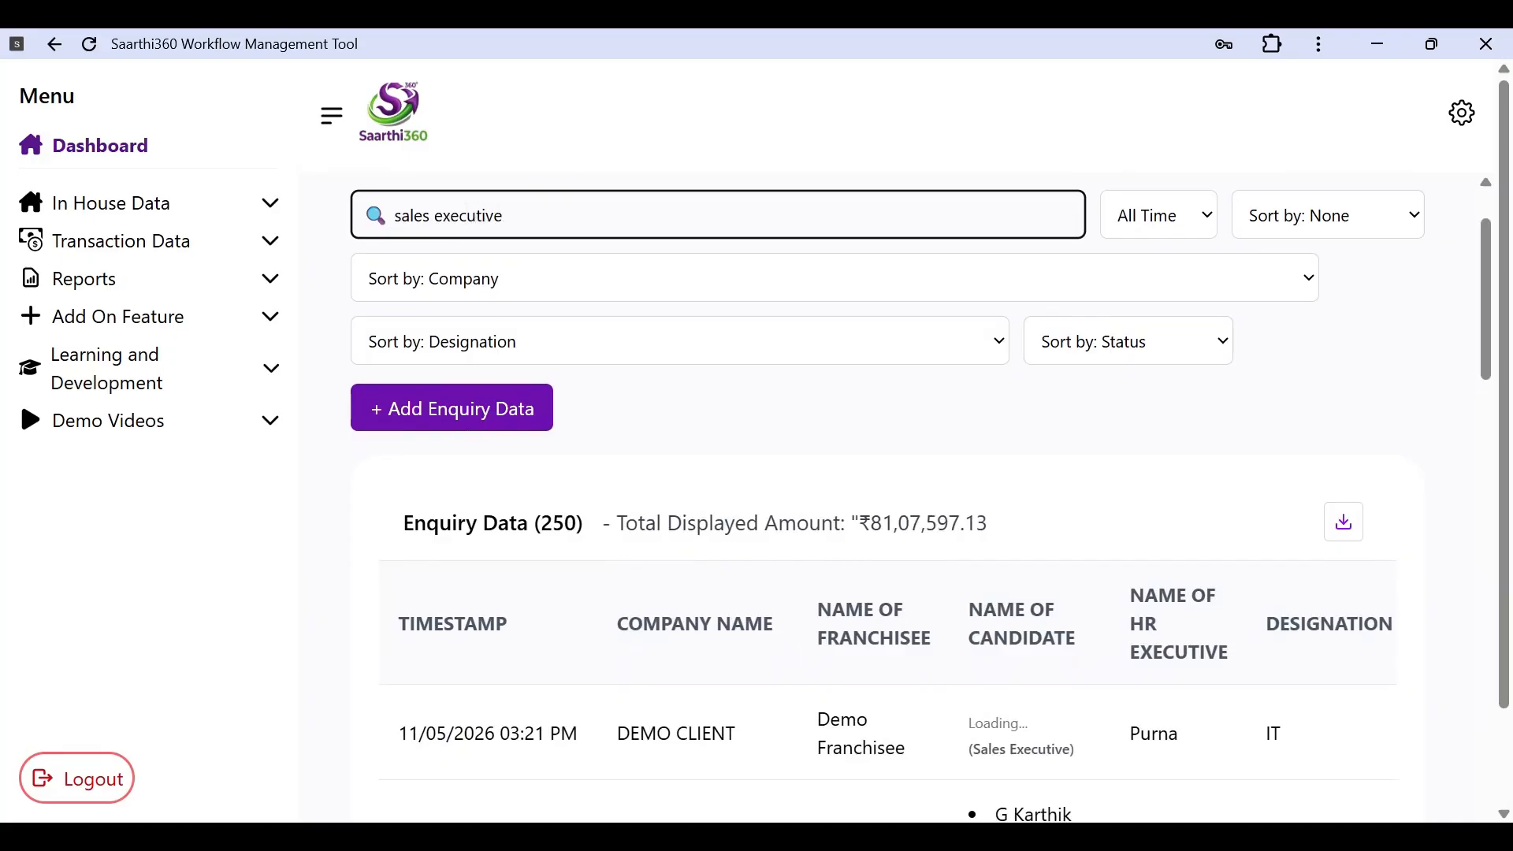
{"action": "scroll", "coordinate": [921, 492], "scroll_direction": "down", "scroll_amount": 3}
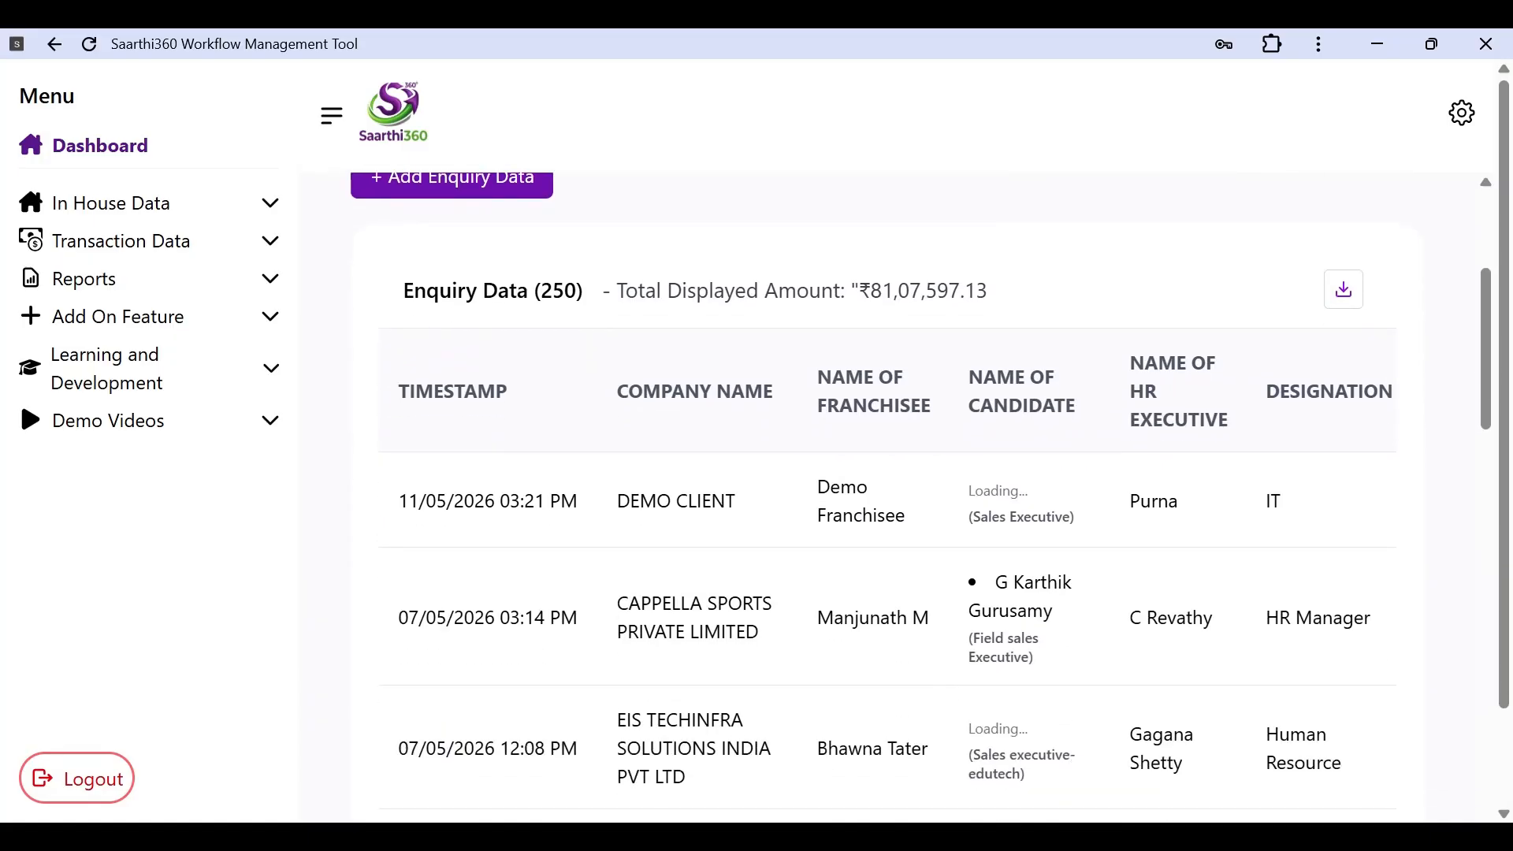
{"action": "scroll", "coordinate": [920, 497], "scroll_direction": "down", "scroll_amount": 1}
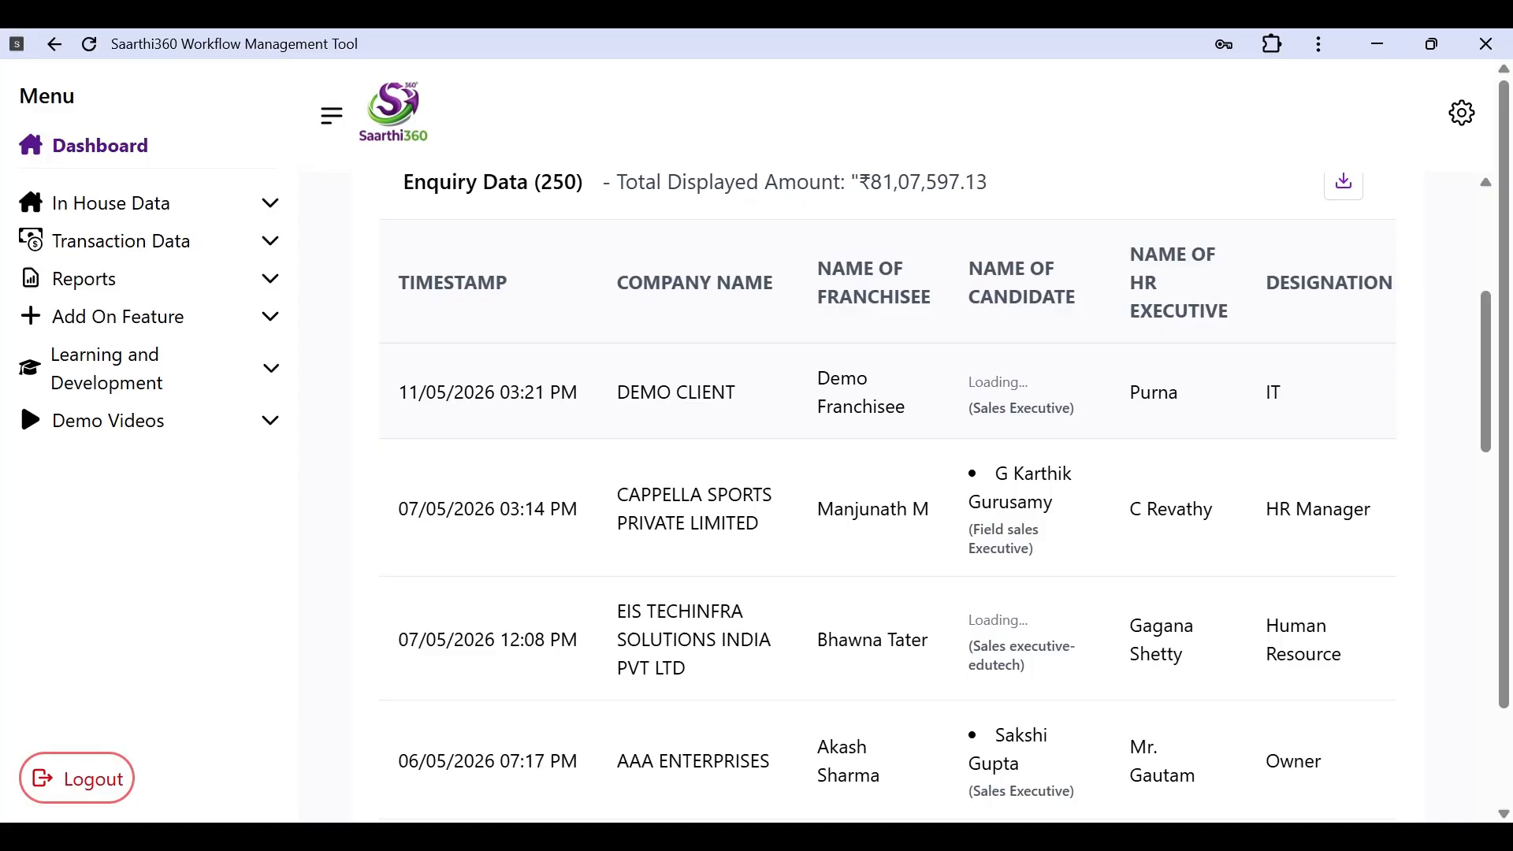
Step: Scroll the 250 results sideways and vertically to review all the table columns
{"action": "scroll", "coordinate": [790, 401], "scroll_direction": "right", "scroll_amount": 1}
{"action": "scroll", "coordinate": [790, 400], "scroll_direction": "left", "scroll_amount": 1}
{"action": "scroll", "coordinate": [634, 402], "scroll_direction": "right", "scroll_amount": 3}
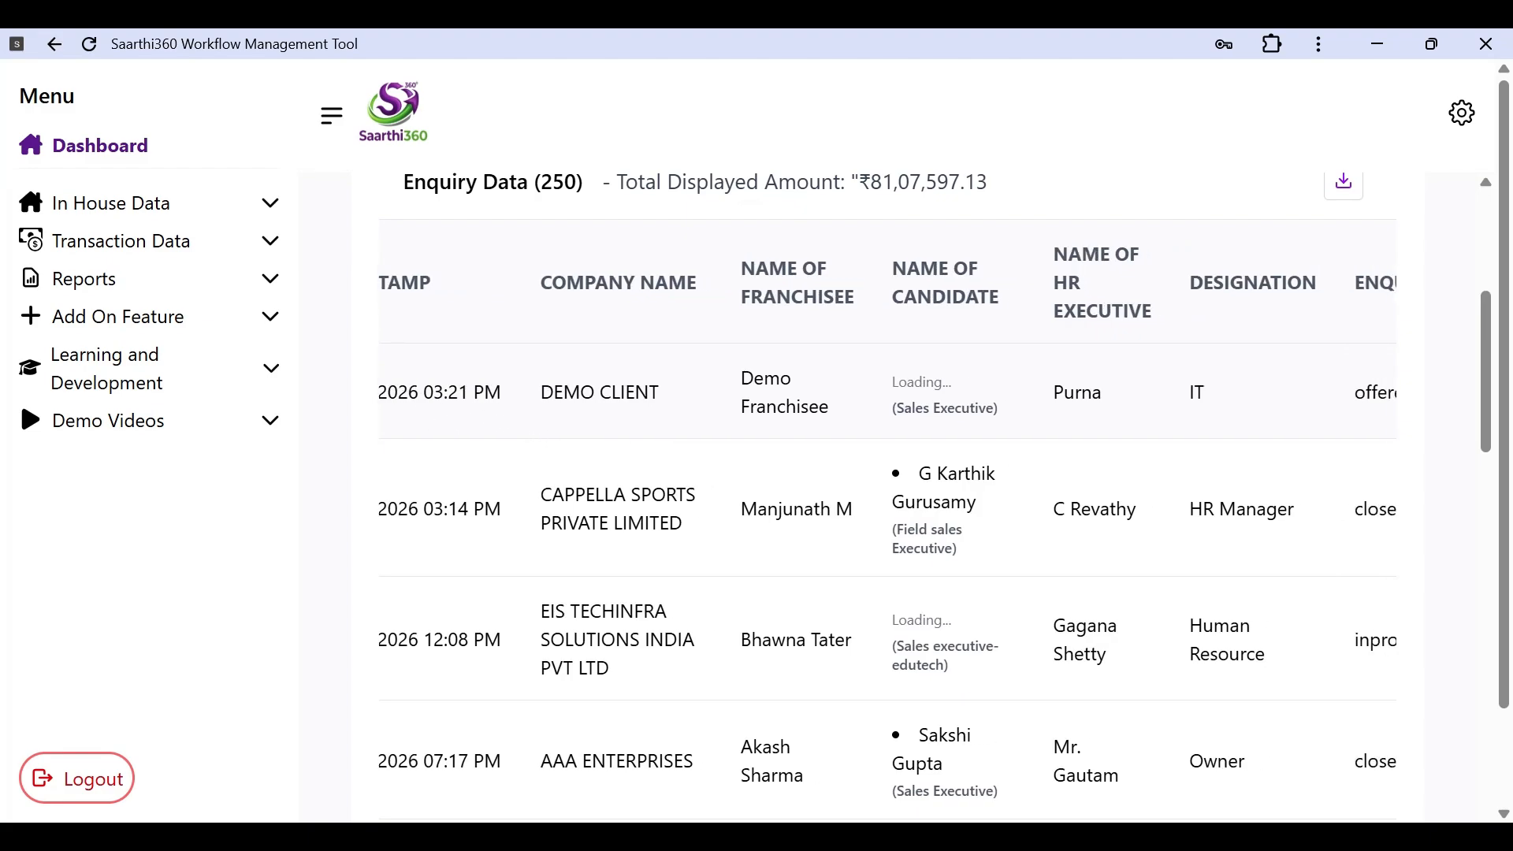
{"action": "scroll", "coordinate": [1035, 440], "scroll_direction": "right", "scroll_amount": 3}
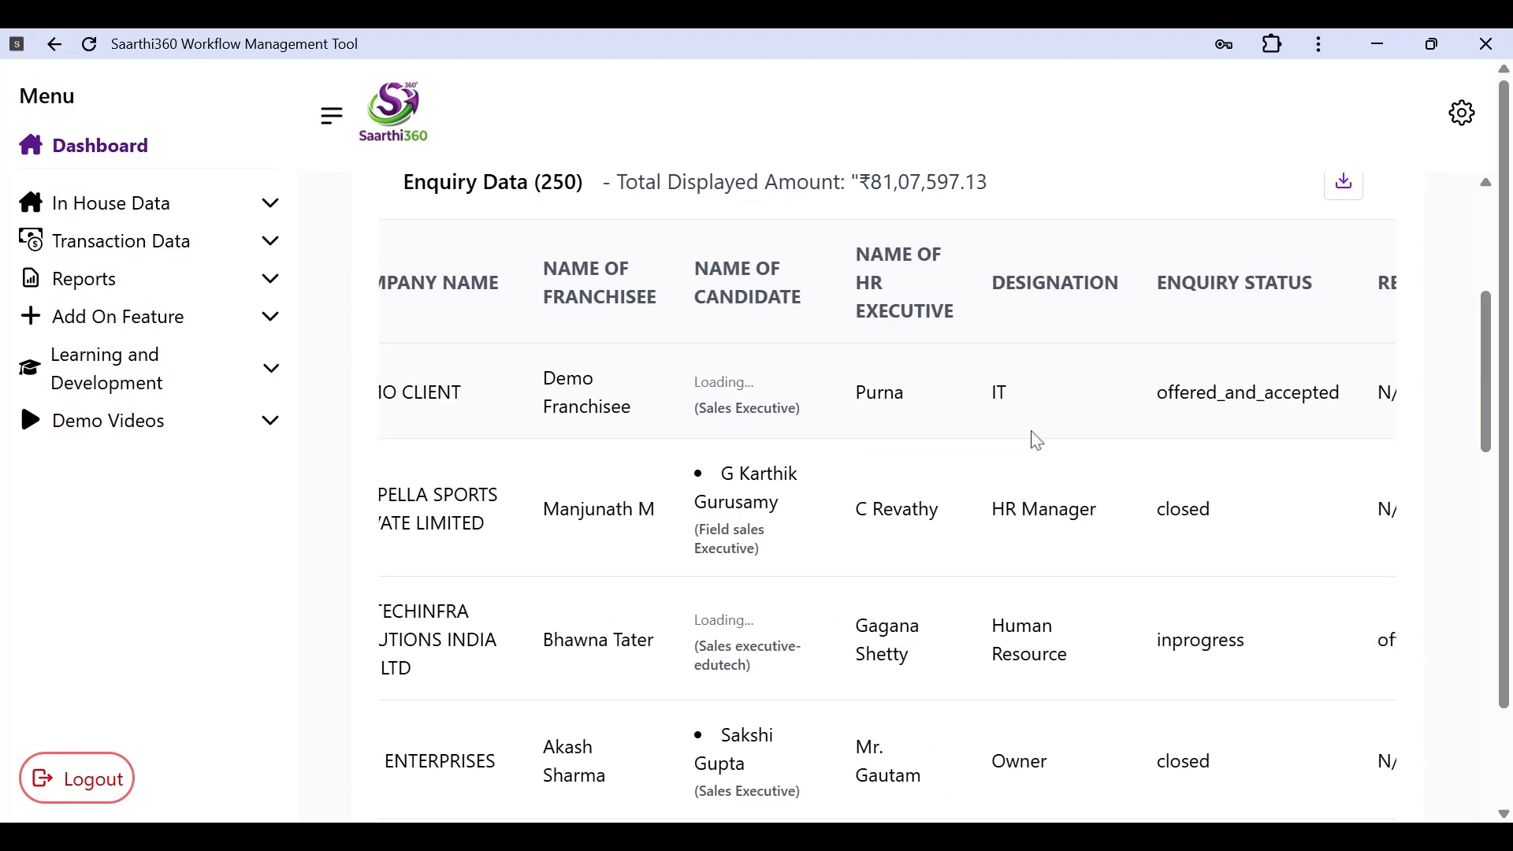
{"action": "scroll", "coordinate": [1292, 413], "scroll_direction": "right", "scroll_amount": 10}
{"action": "scroll", "coordinate": [1292, 414], "scroll_direction": "right", "scroll_amount": 5}
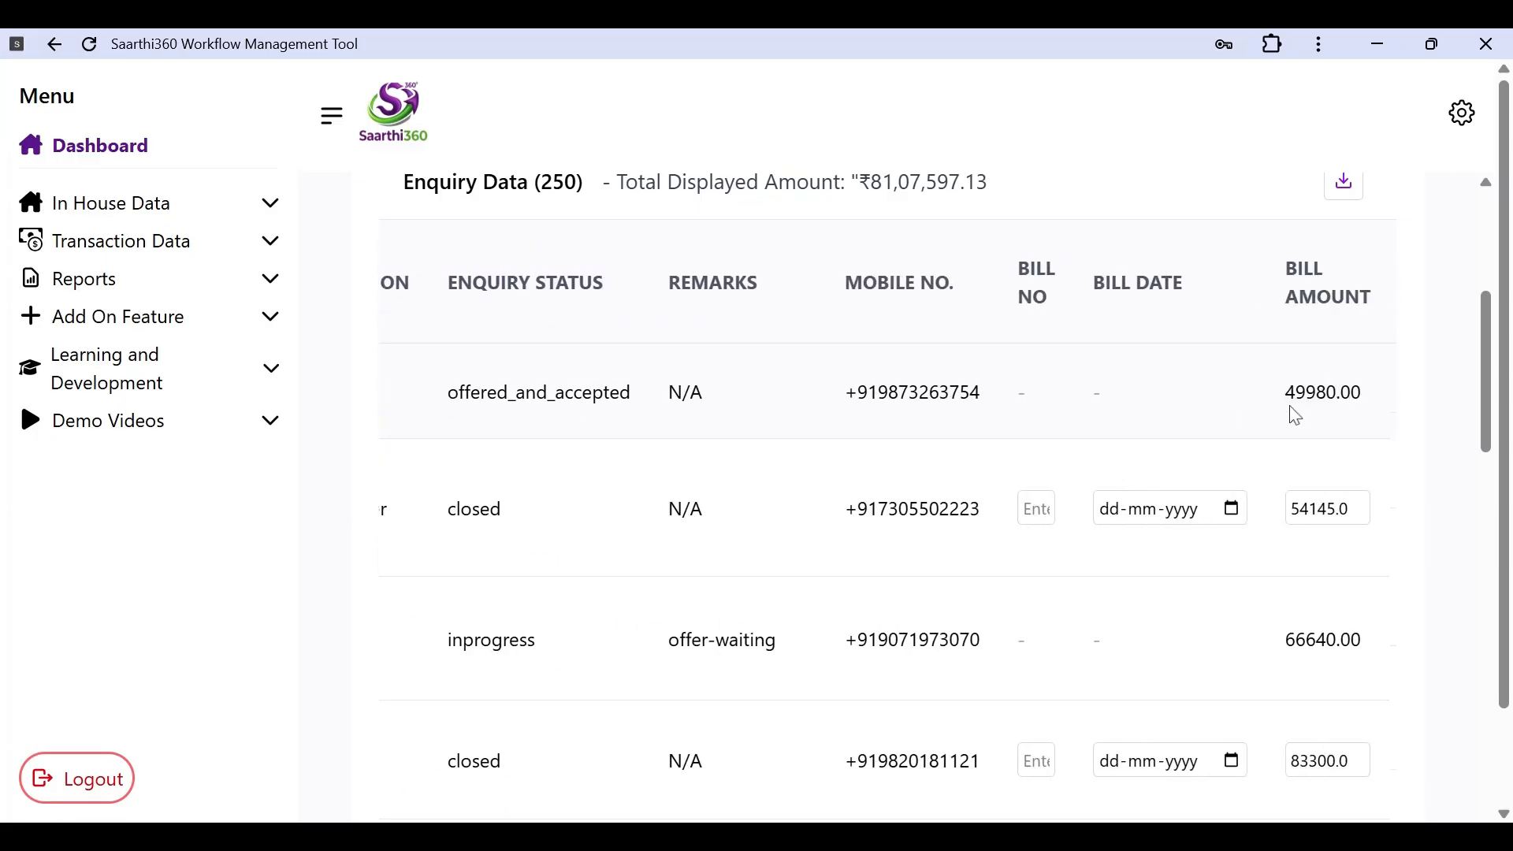
{"action": "scroll", "coordinate": [1232, 439], "scroll_direction": "right", "scroll_amount": 3}
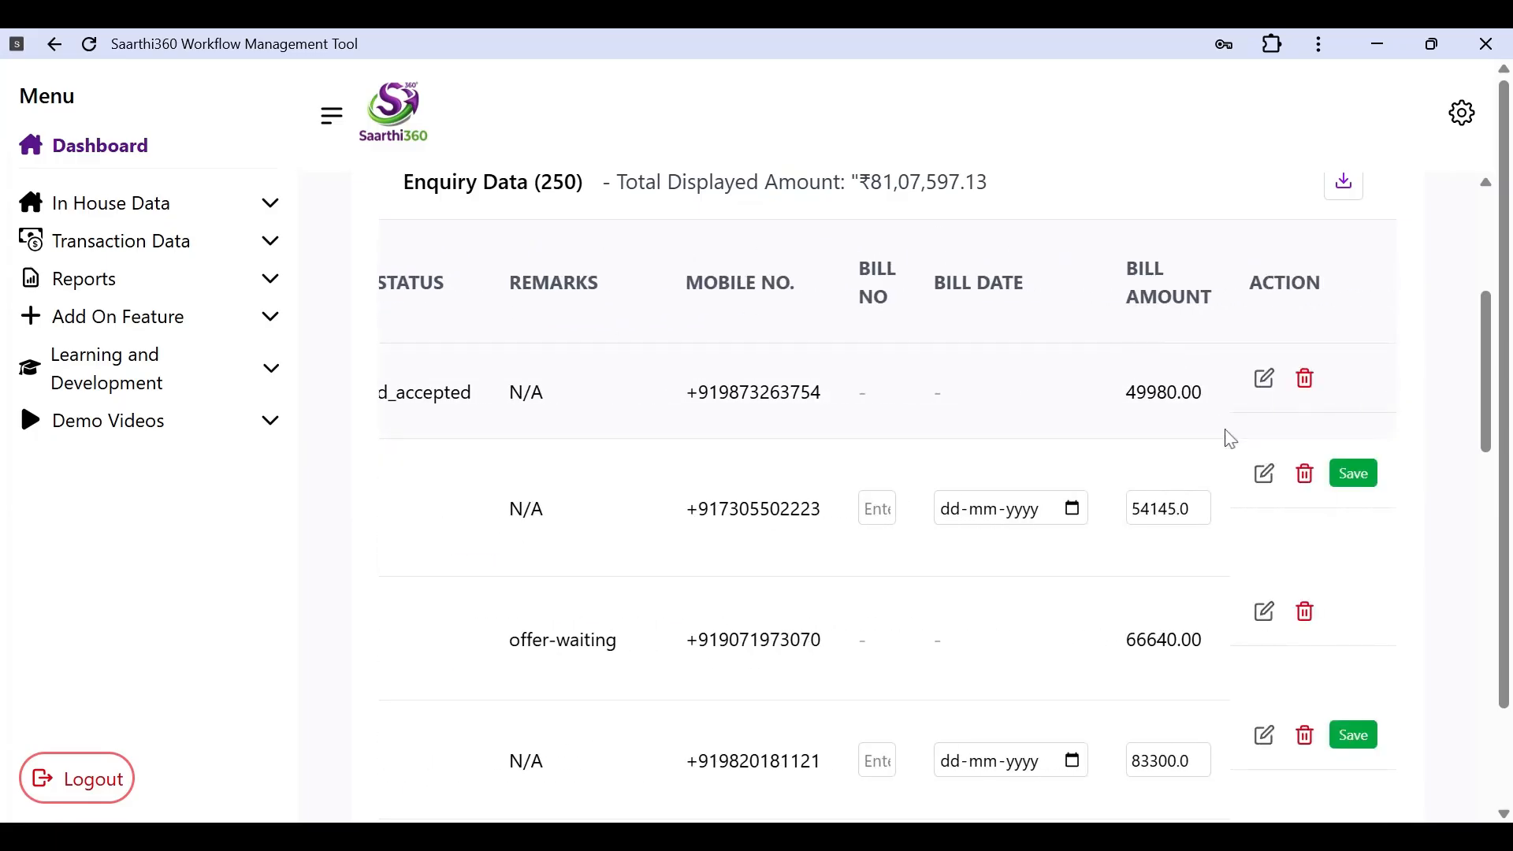
{"action": "scroll", "coordinate": [788, 344], "scroll_direction": "left", "scroll_amount": 15}
{"action": "scroll", "coordinate": [788, 345], "scroll_direction": "left", "scroll_amount": 8}
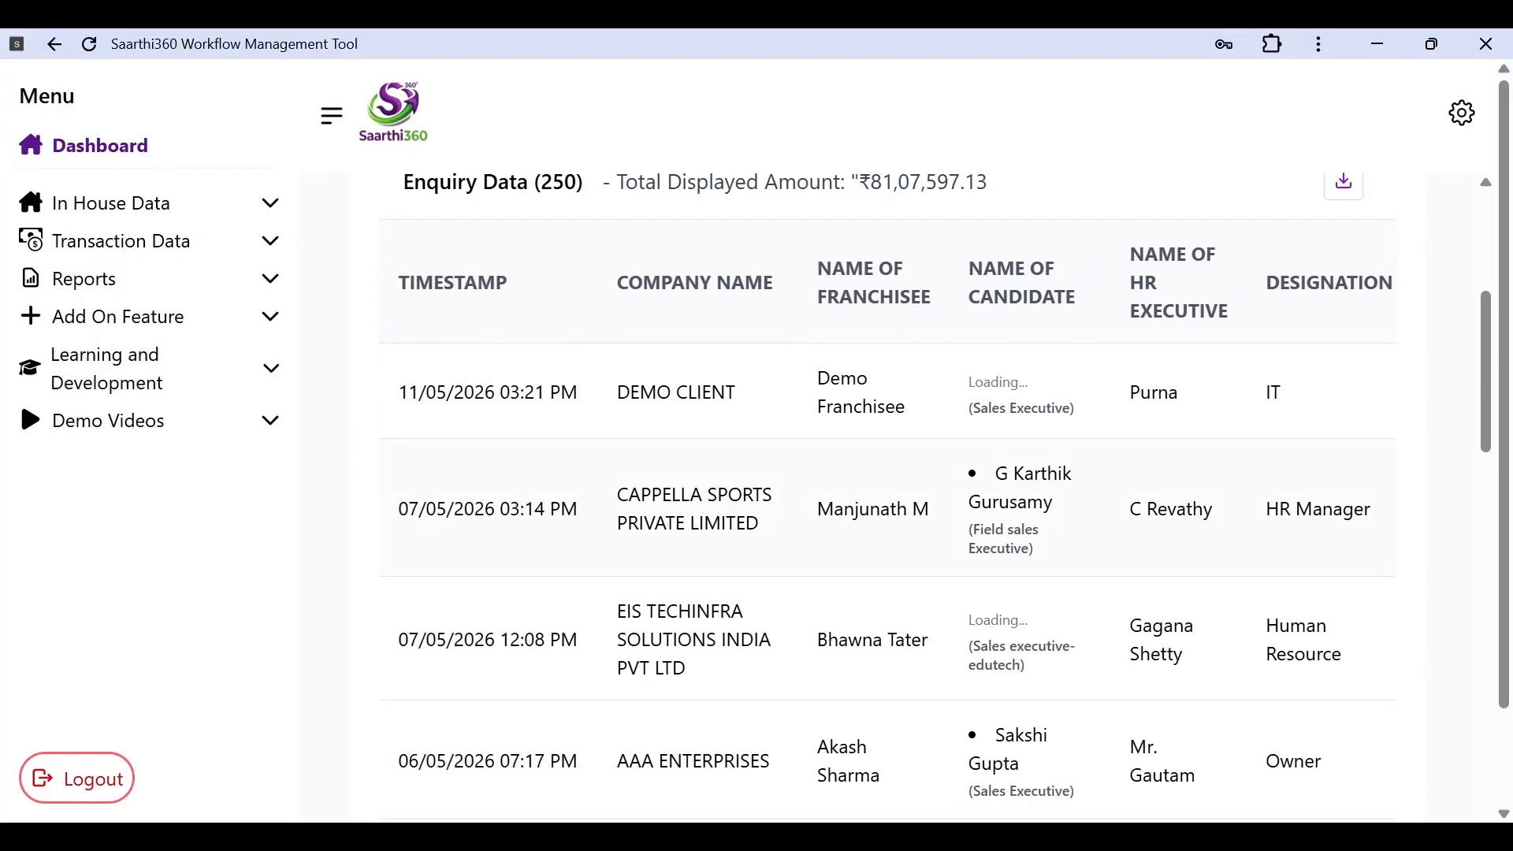
{"action": "scroll", "coordinate": [887, 498], "scroll_direction": "up", "scroll_amount": 3}
{"action": "scroll", "coordinate": [887, 498], "scroll_direction": "down", "scroll_amount": 2}
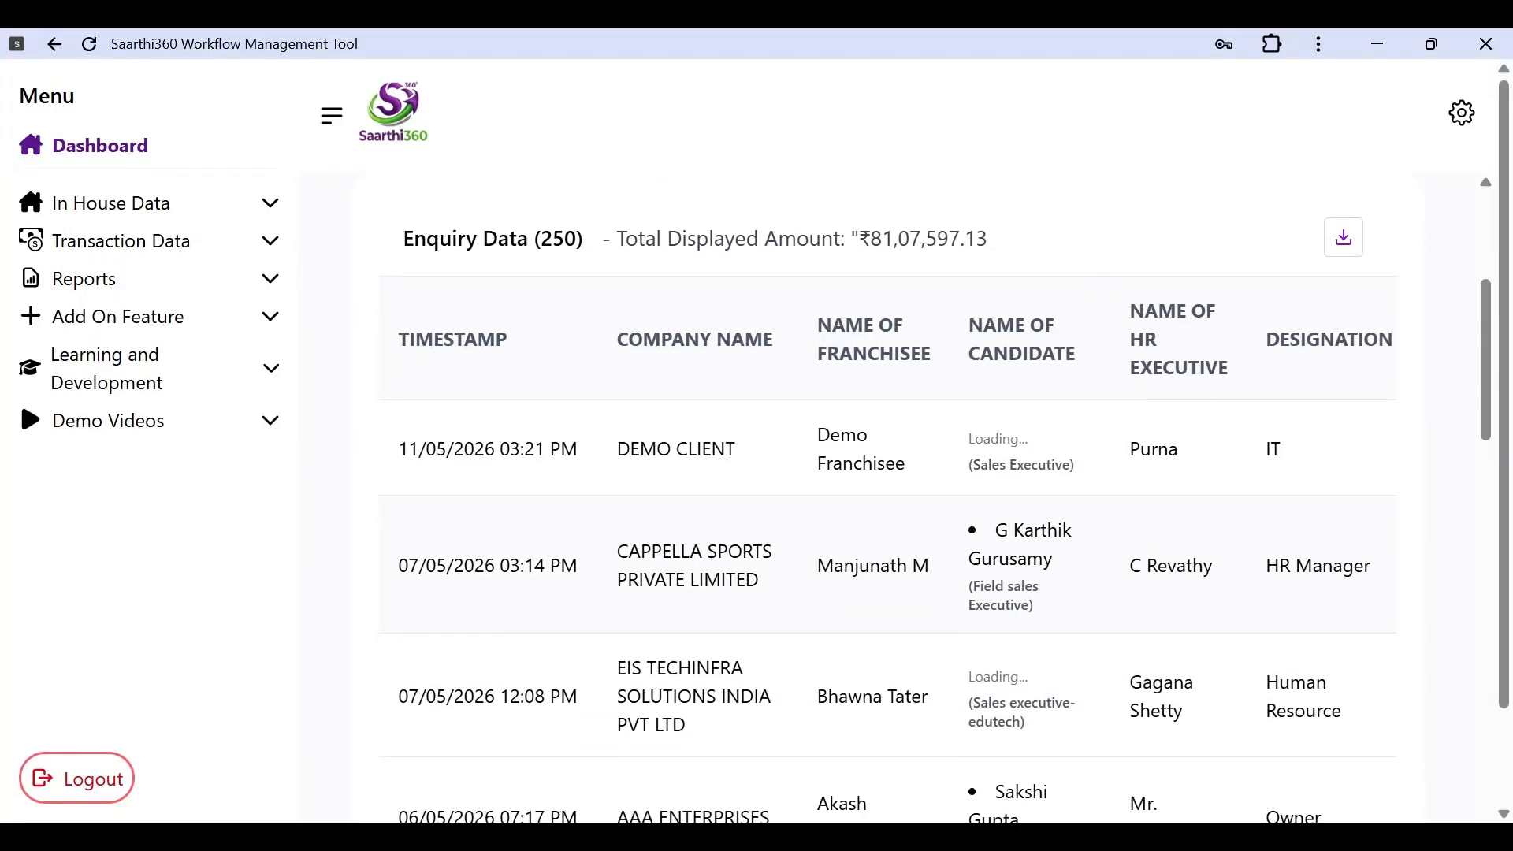
{"action": "scroll", "coordinate": [878, 418], "scroll_direction": "down", "scroll_amount": 2}
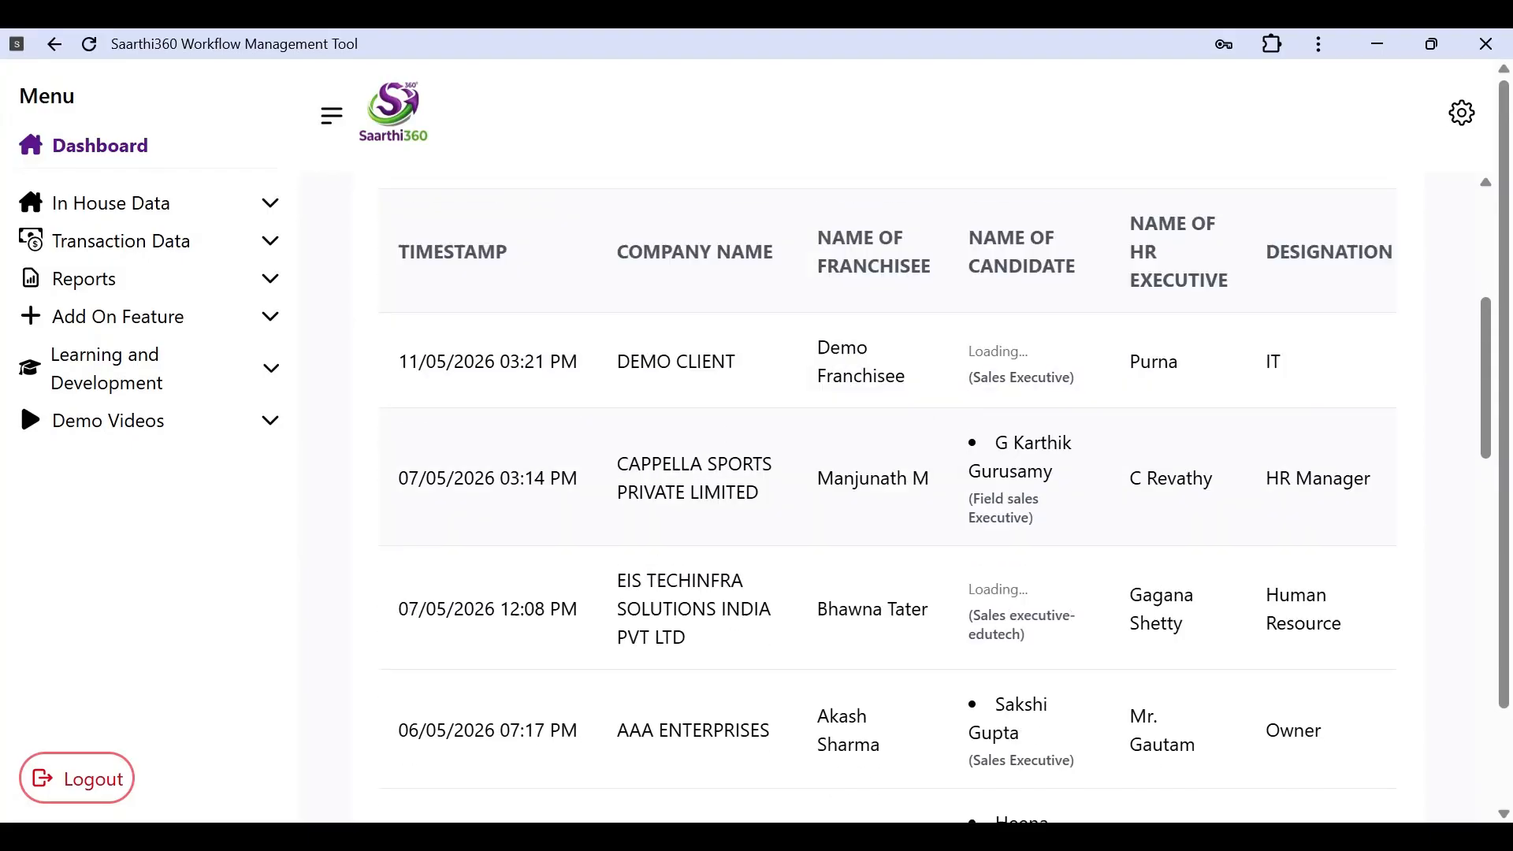
{"action": "scroll", "coordinate": [878, 418], "scroll_direction": "up", "scroll_amount": 6}
{"action": "scroll", "coordinate": [823, 460], "scroll_direction": "down", "scroll_amount": 15}
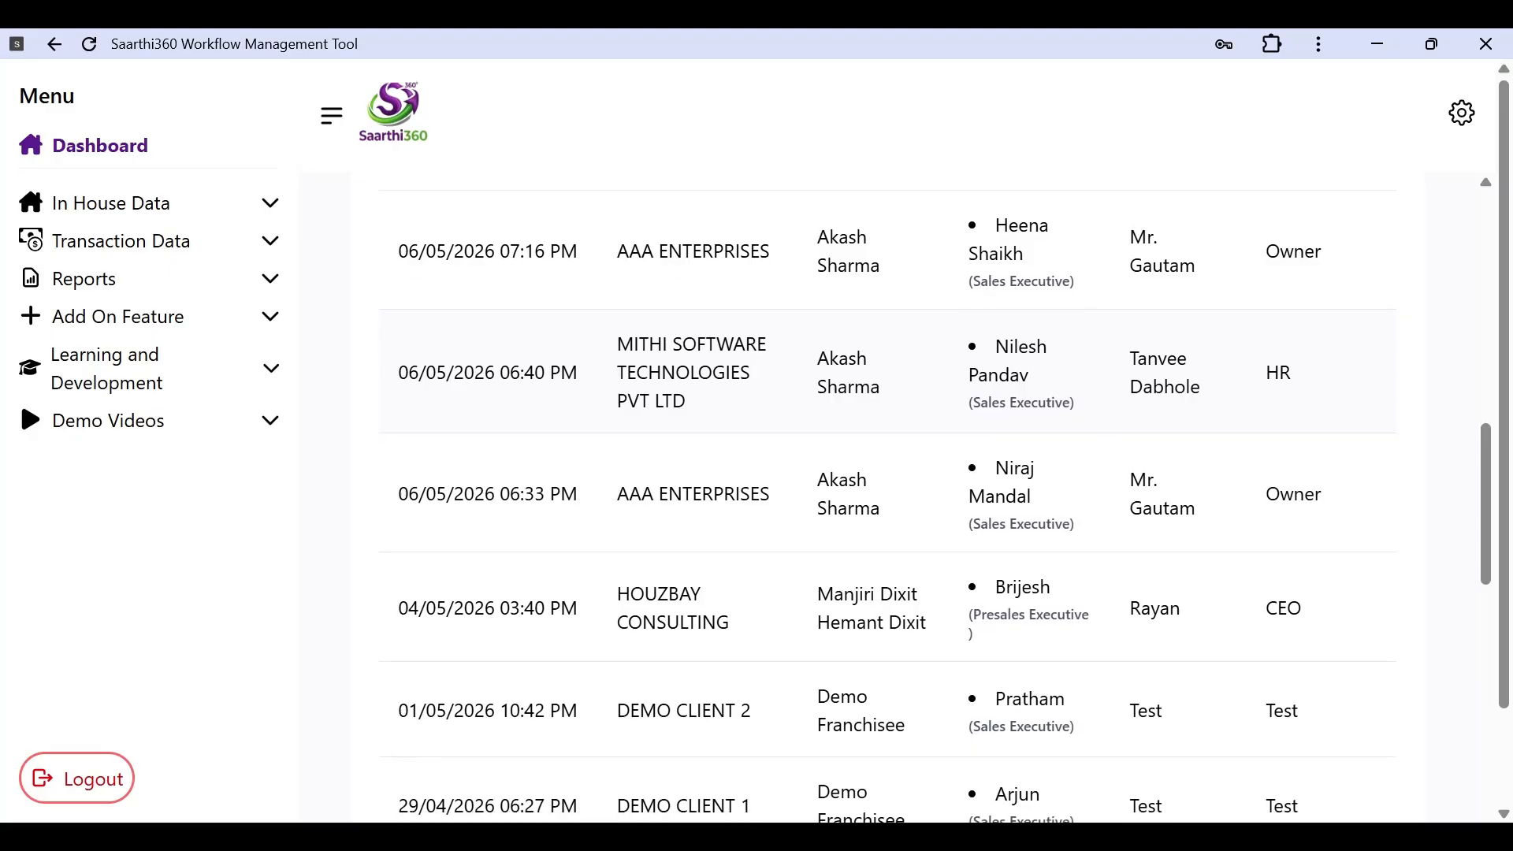
{"action": "scroll", "coordinate": [887, 498], "scroll_direction": "up", "scroll_amount": 15}
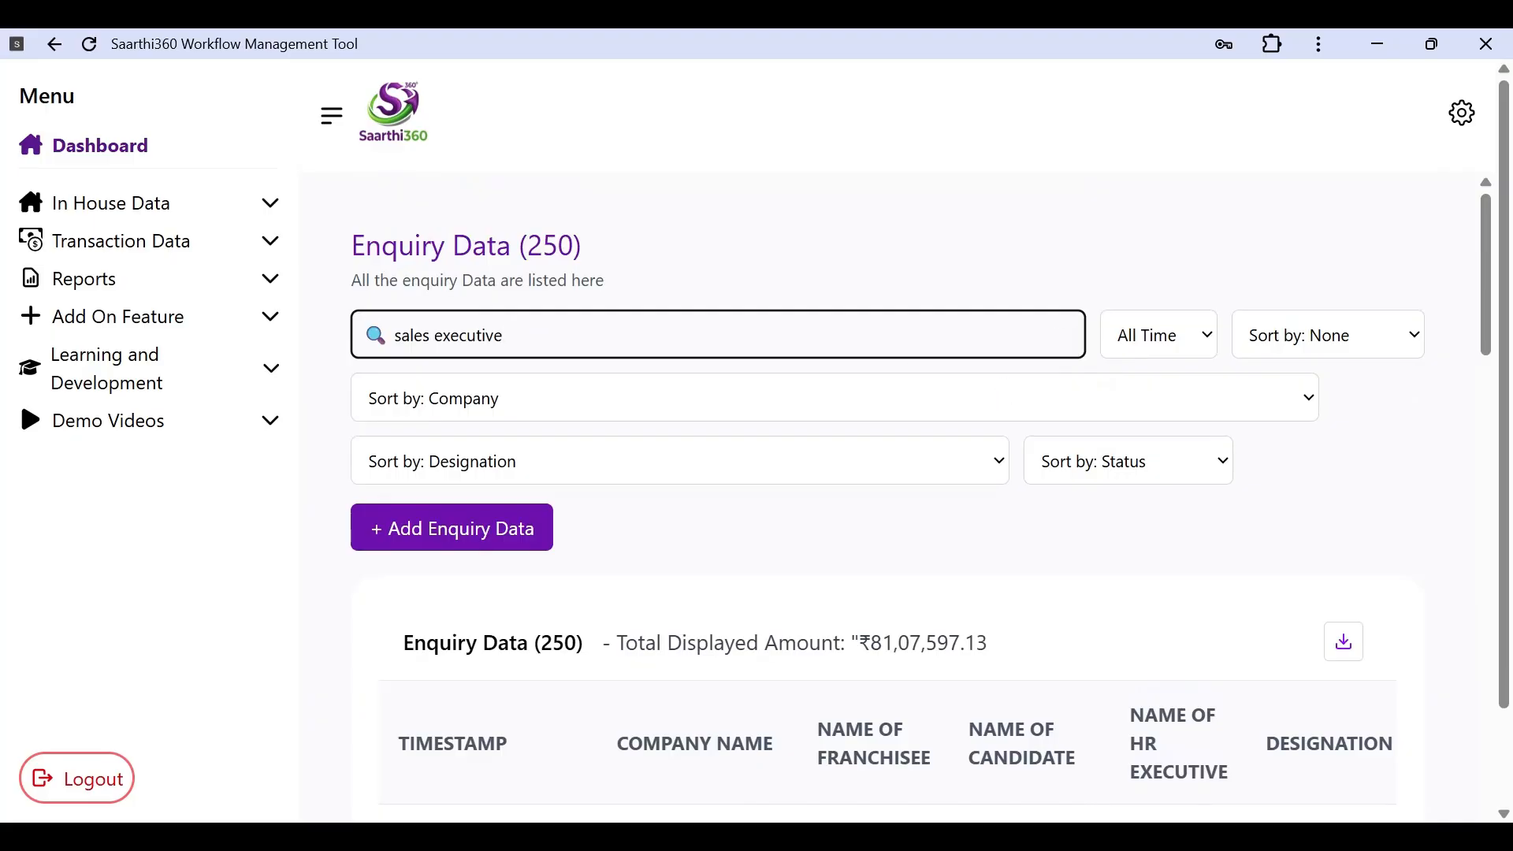
Step: Replace the search text with 'demo' and review the 5 matching enquiries
{"action": "left_click_drag", "start_coordinate": [504, 335], "coordinate": [368, 321]}
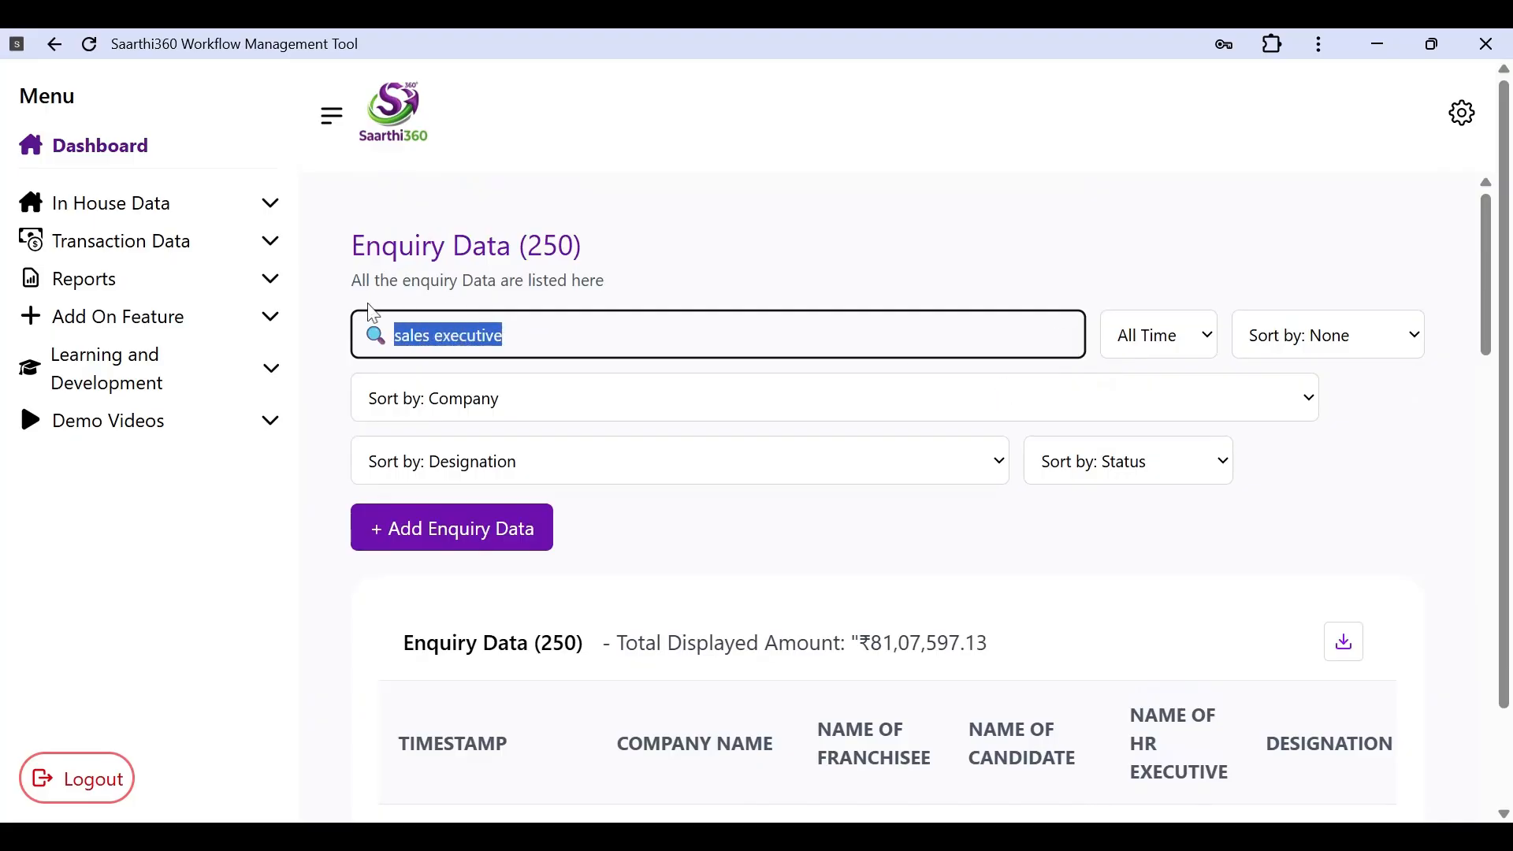
{"action": "type", "text": "demo"}
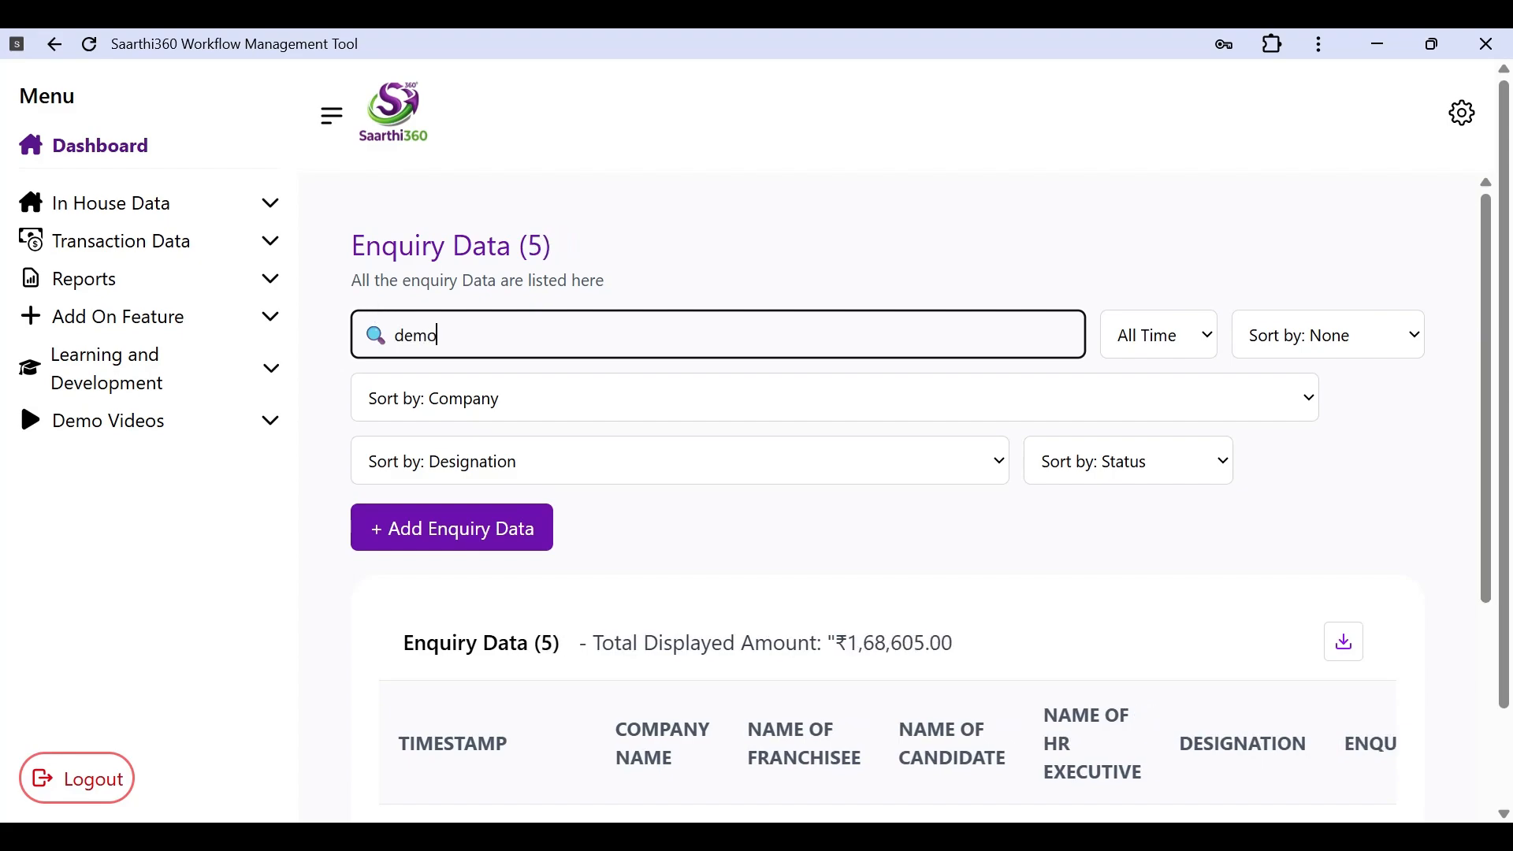
{"action": "scroll", "coordinate": [375, 313], "scroll_direction": "down", "scroll_amount": 5}
{"action": "scroll", "coordinate": [780, 688], "scroll_direction": "down", "scroll_amount": 2}
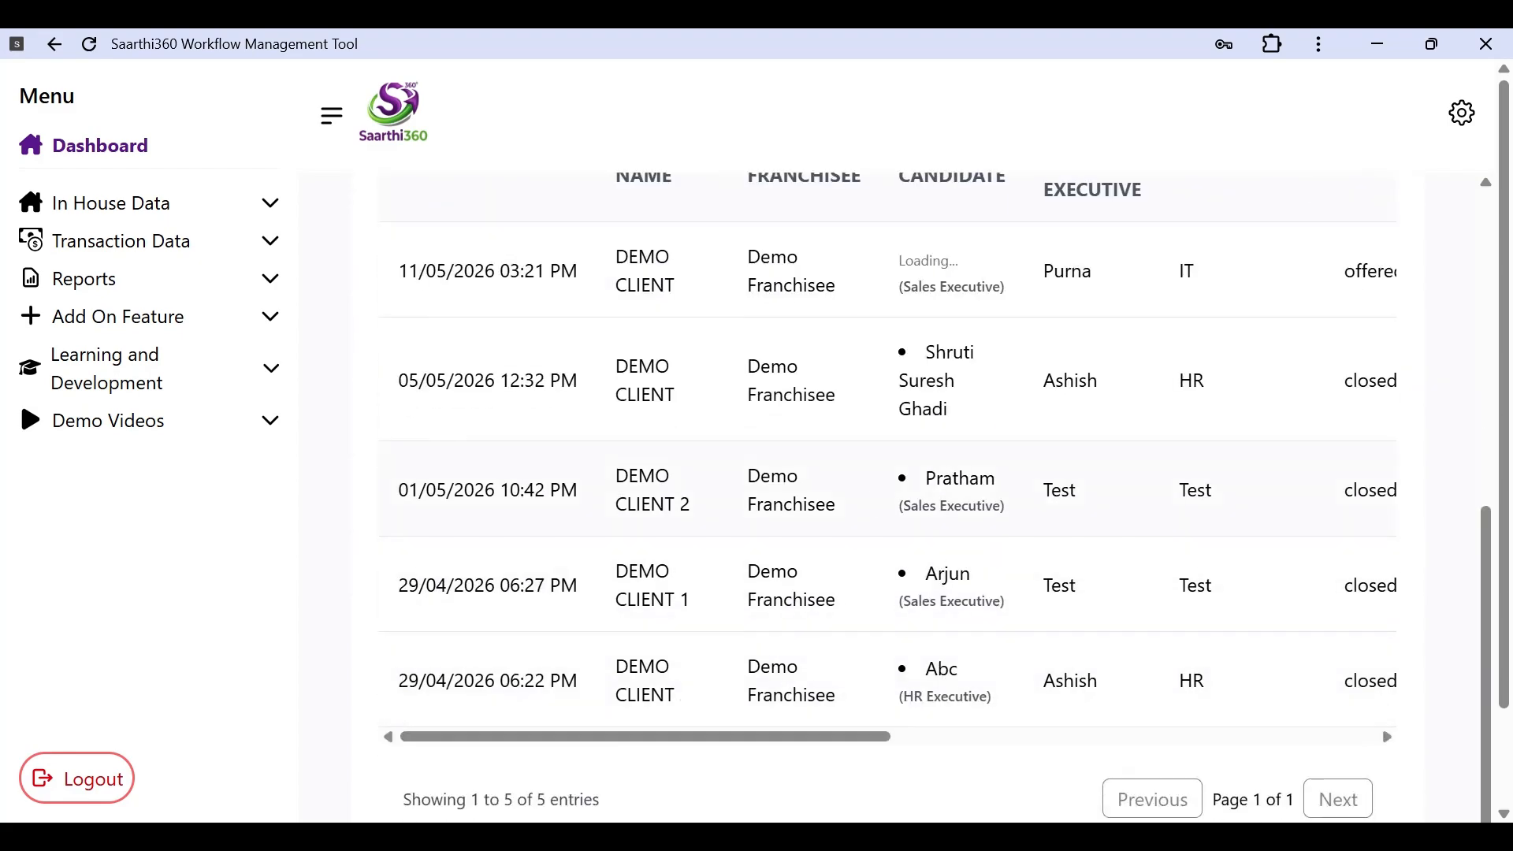
{"action": "scroll", "coordinate": [962, 626], "scroll_direction": "up", "scroll_amount": 2}
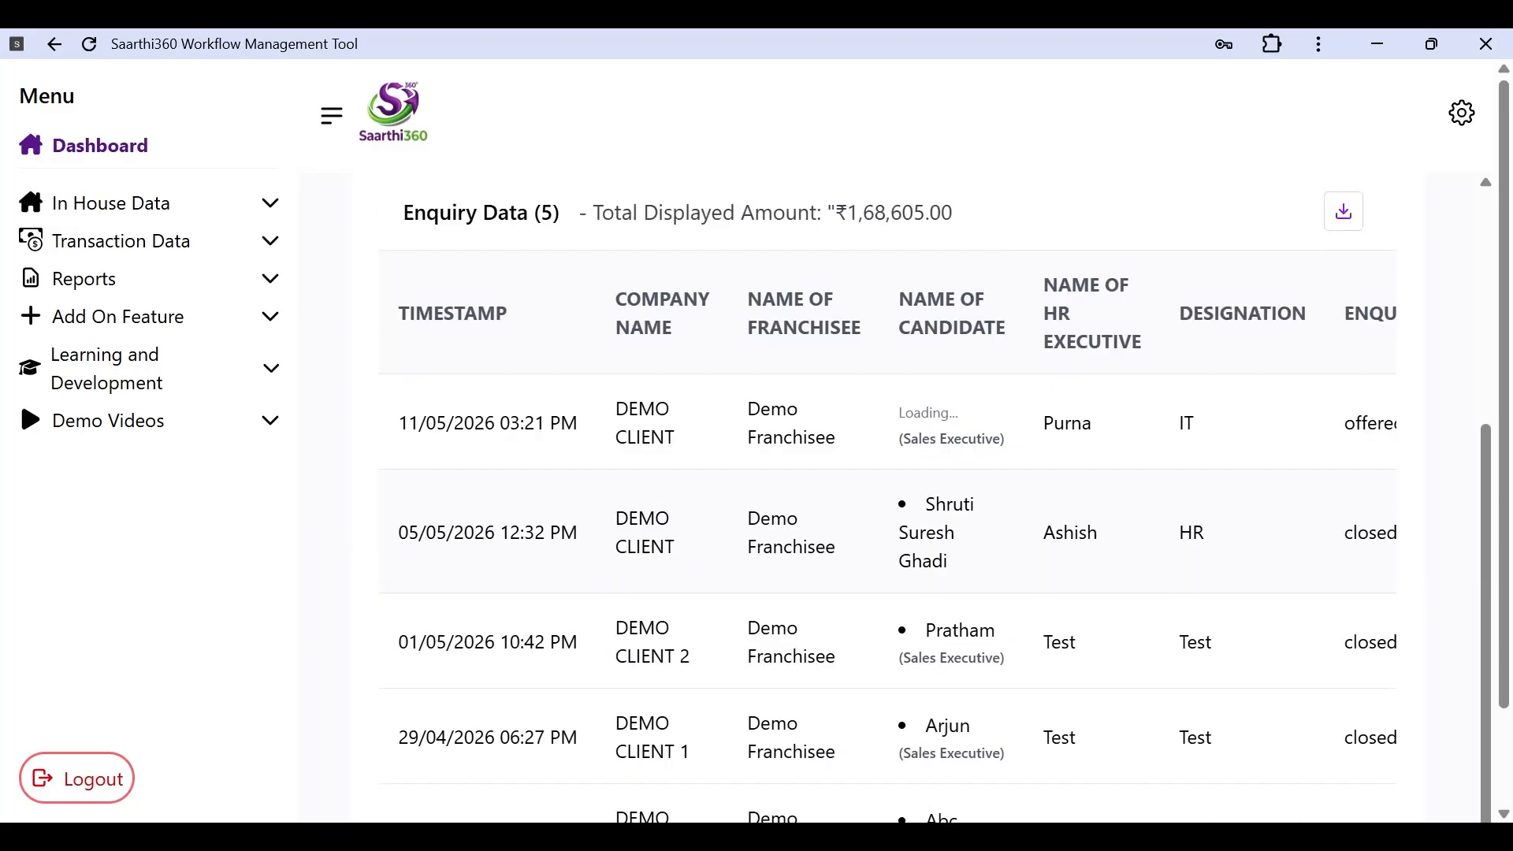
{"action": "scroll", "coordinate": [962, 500], "scroll_direction": "up", "scroll_amount": 5}
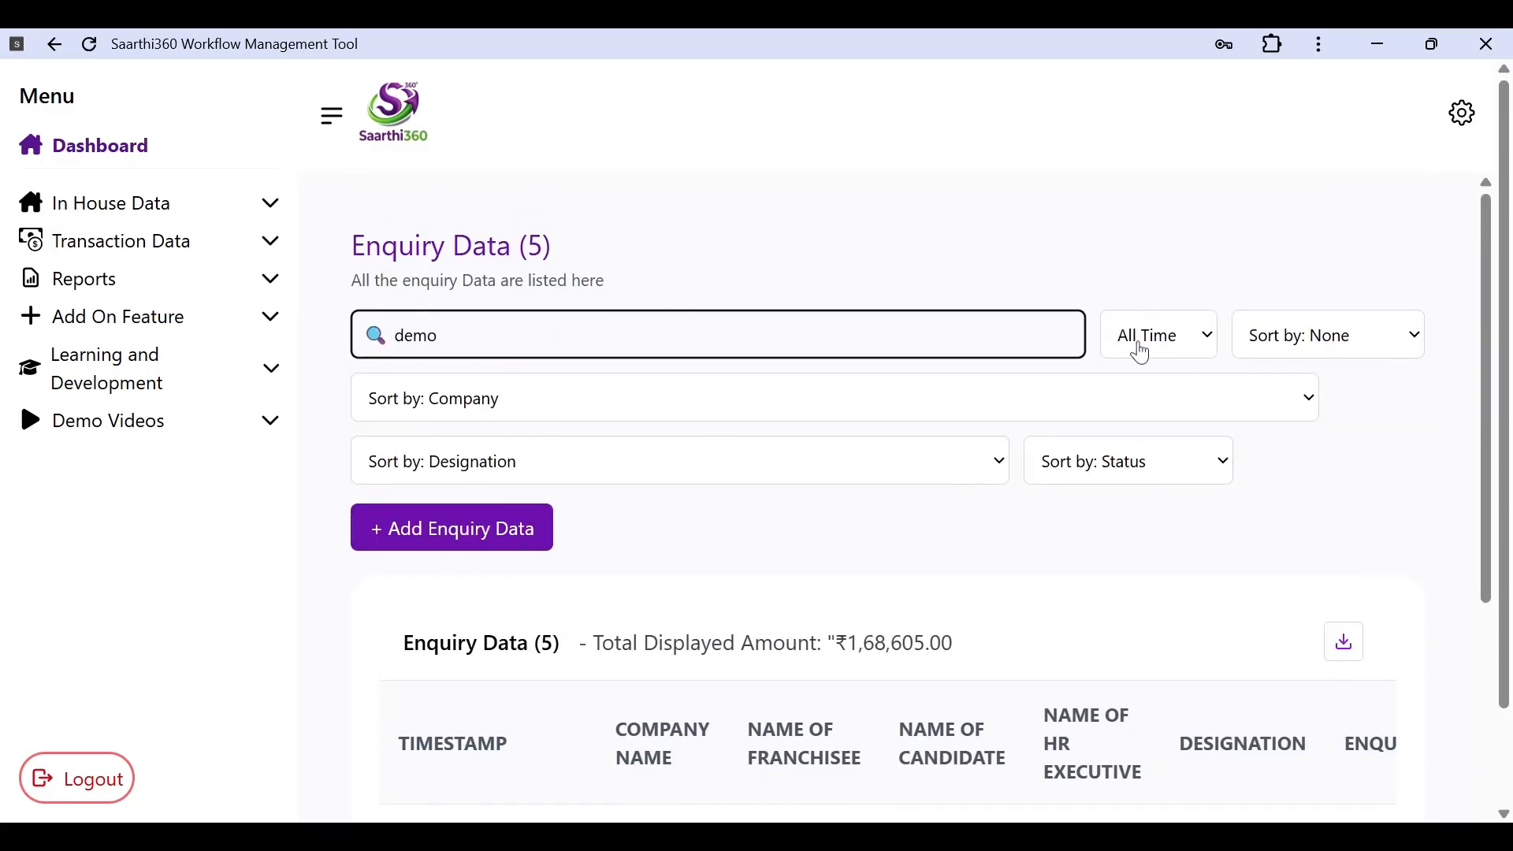
{"action": "left_click", "coordinate": [798, 428]}
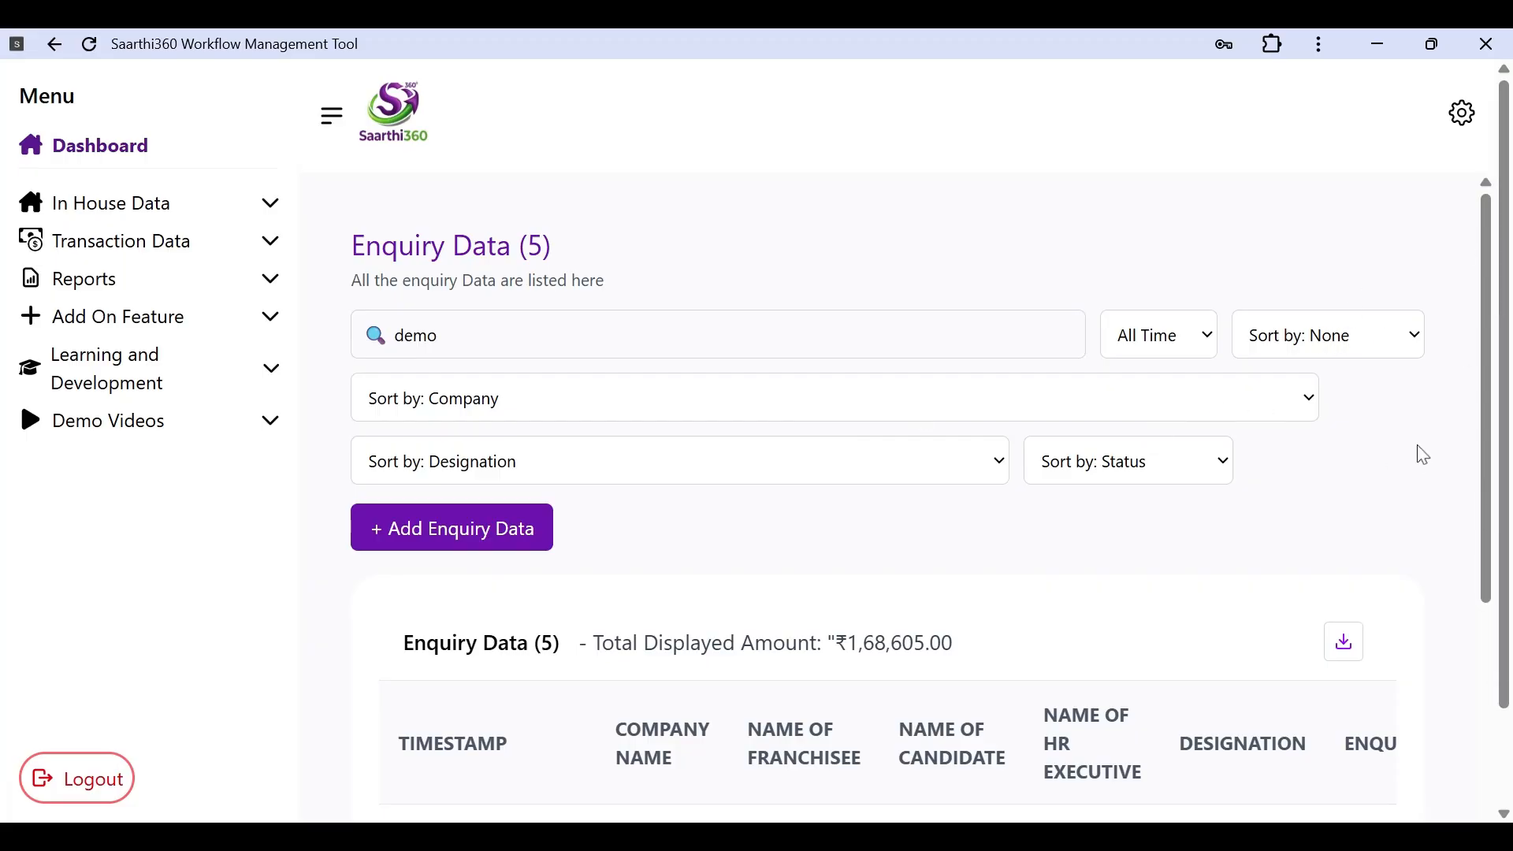
Step: Change the search from 'demo' to 'sales', matching 982 enquiries, and open the Status dropdown
{"action": "left_click", "coordinate": [1008, 359]}
{"action": "key", "text": "BackSpace"}
{"action": "key", "text": "BackSpace"}
{"action": "key", "text": "BackSpace"}
{"action": "key", "text": "BackSpace"}
{"action": "type", "text": "sales"}
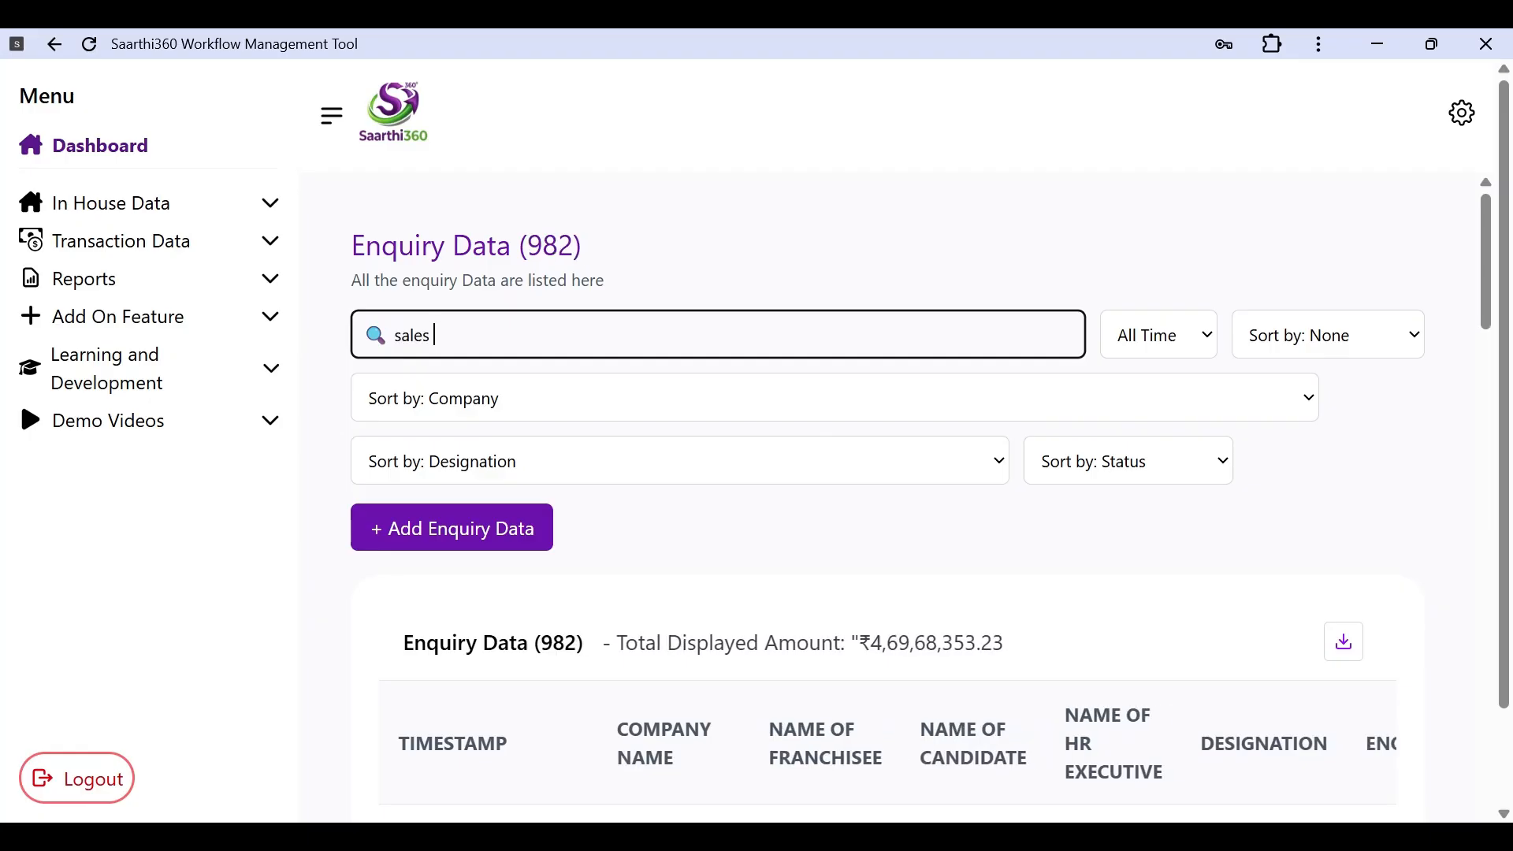
{"action": "left_click", "coordinate": [502, 414]}
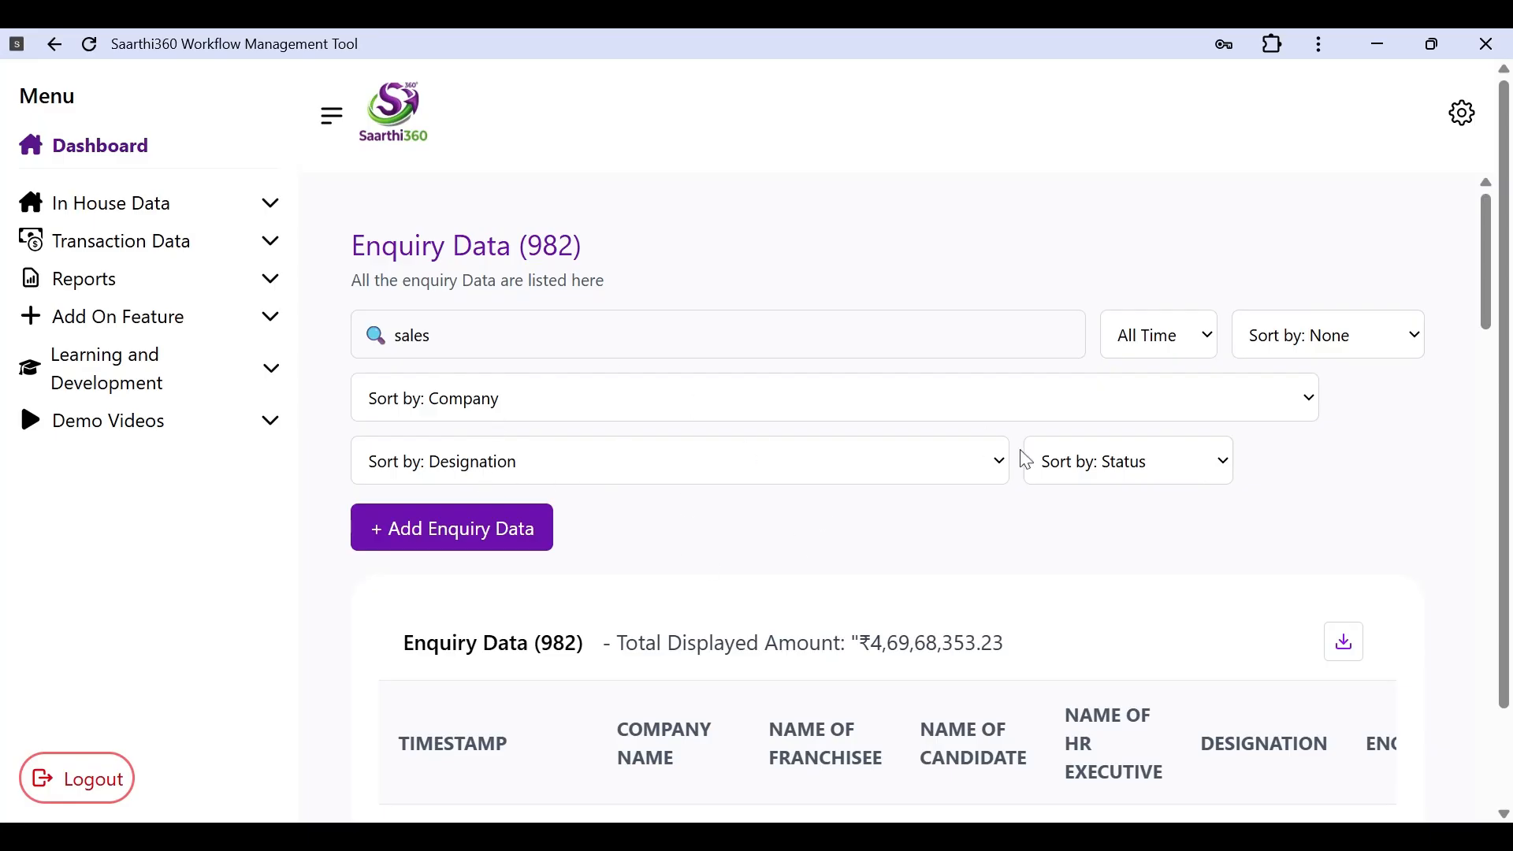
{"action": "scroll", "coordinate": [1018, 464], "scroll_direction": "down", "scroll_amount": 3}
{"action": "scroll", "coordinate": [807, 442], "scroll_direction": "up", "scroll_amount": 3}
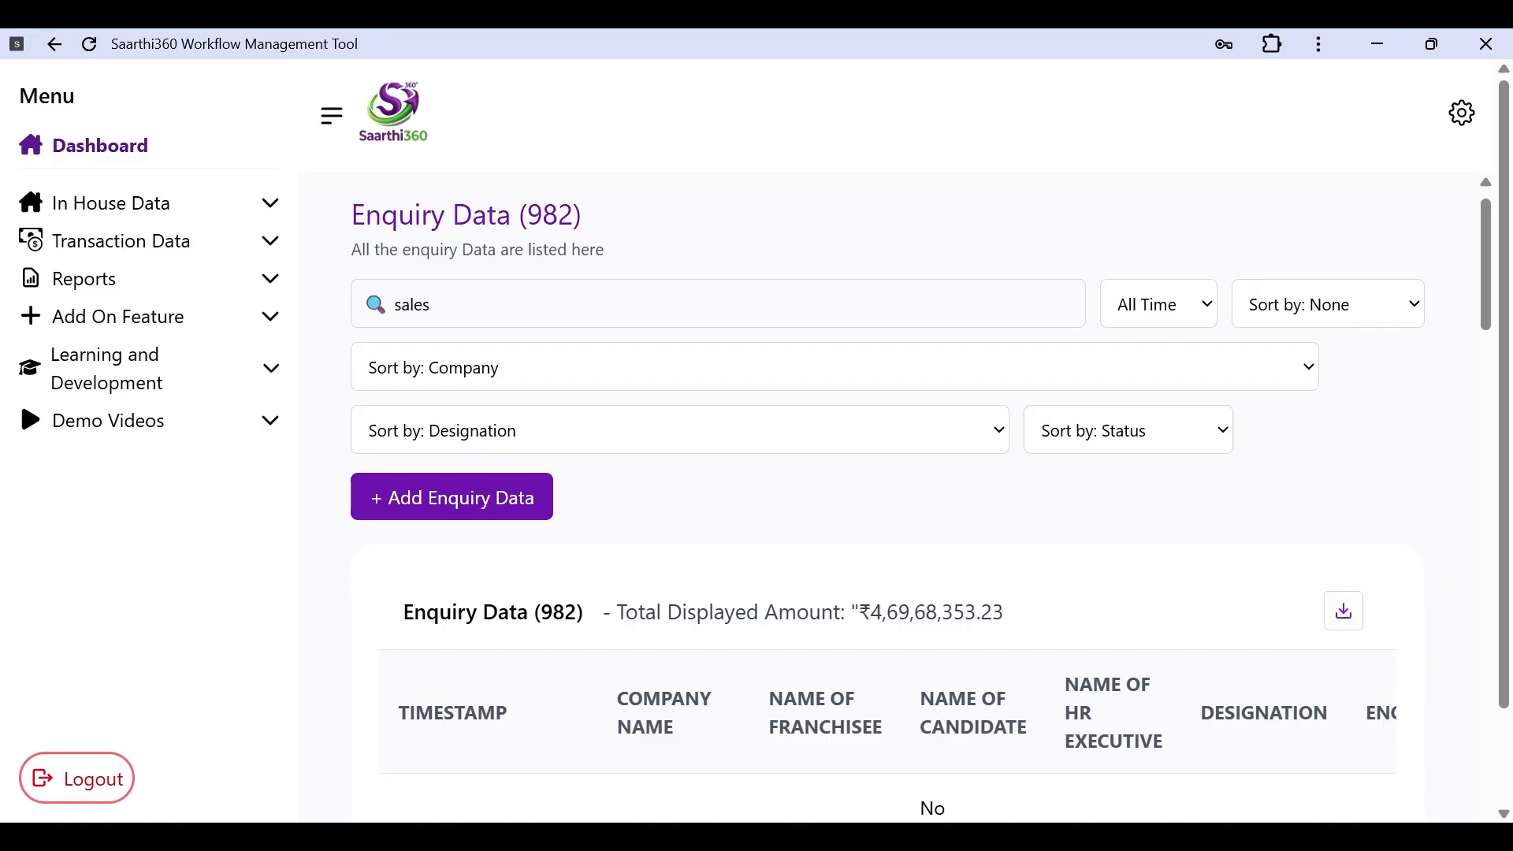
Step: Filter by status offered_and_accepted and scroll the 8 results across to the Action column
{"action": "left_click", "coordinate": [1119, 639]}
{"action": "scroll", "coordinate": [1119, 638], "scroll_direction": "down", "scroll_amount": 10}
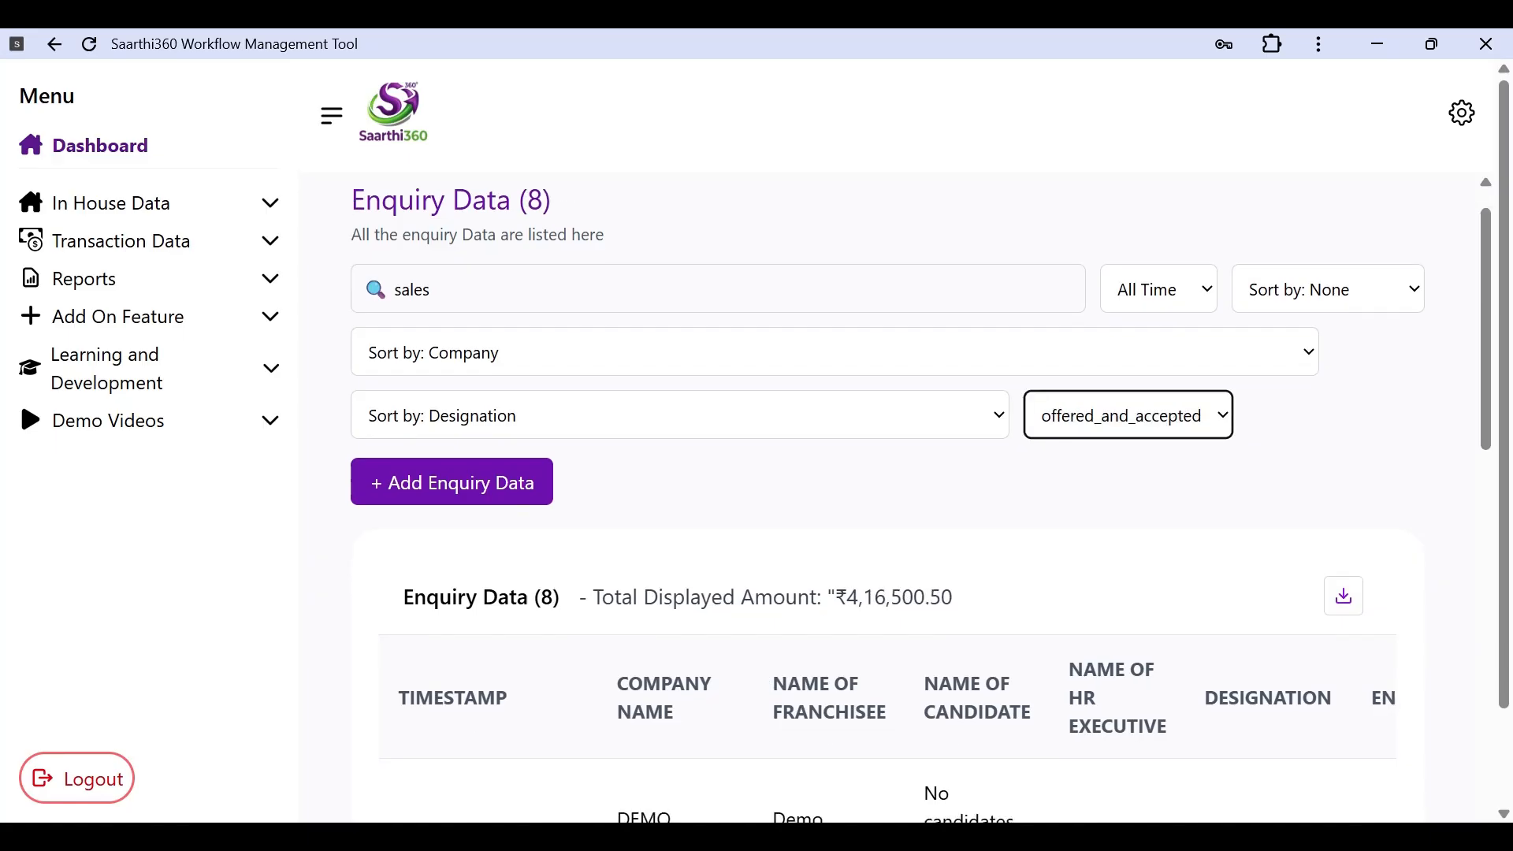
{"action": "scroll", "coordinate": [882, 496], "scroll_direction": "down", "scroll_amount": 6}
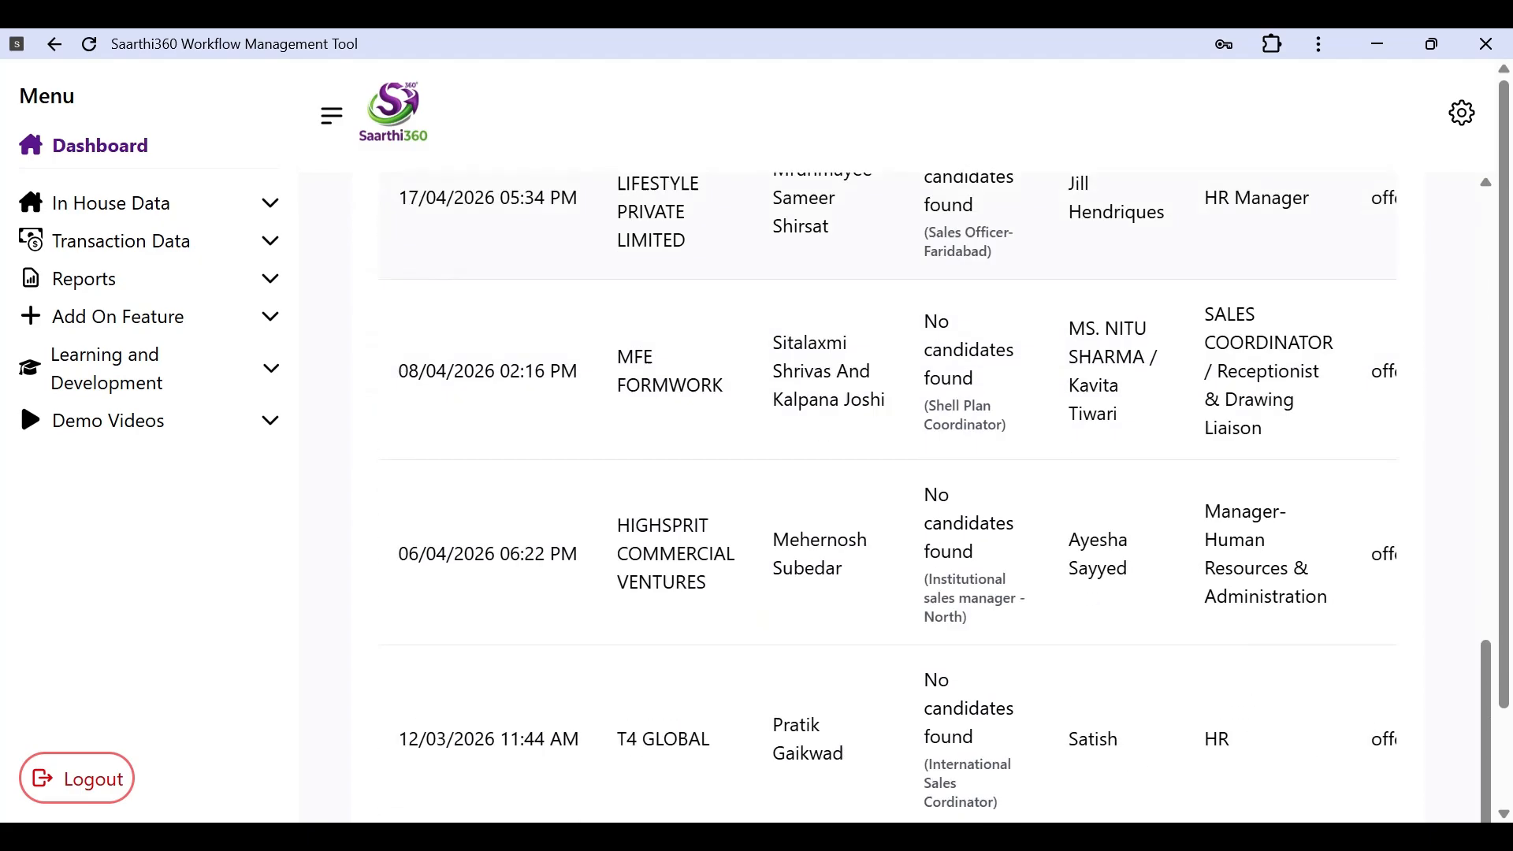
{"action": "scroll", "coordinate": [882, 496], "scroll_direction": "up", "scroll_amount": 15}
{"action": "scroll", "coordinate": [1135, 341], "scroll_direction": "down", "scroll_amount": 2}
{"action": "scroll", "coordinate": [1179, 389], "scroll_direction": "up", "scroll_amount": 4}
{"action": "scroll", "coordinate": [1211, 587], "scroll_direction": "down", "scroll_amount": 5}
{"action": "scroll", "coordinate": [1211, 587], "scroll_direction": "down", "scroll_amount": 1}
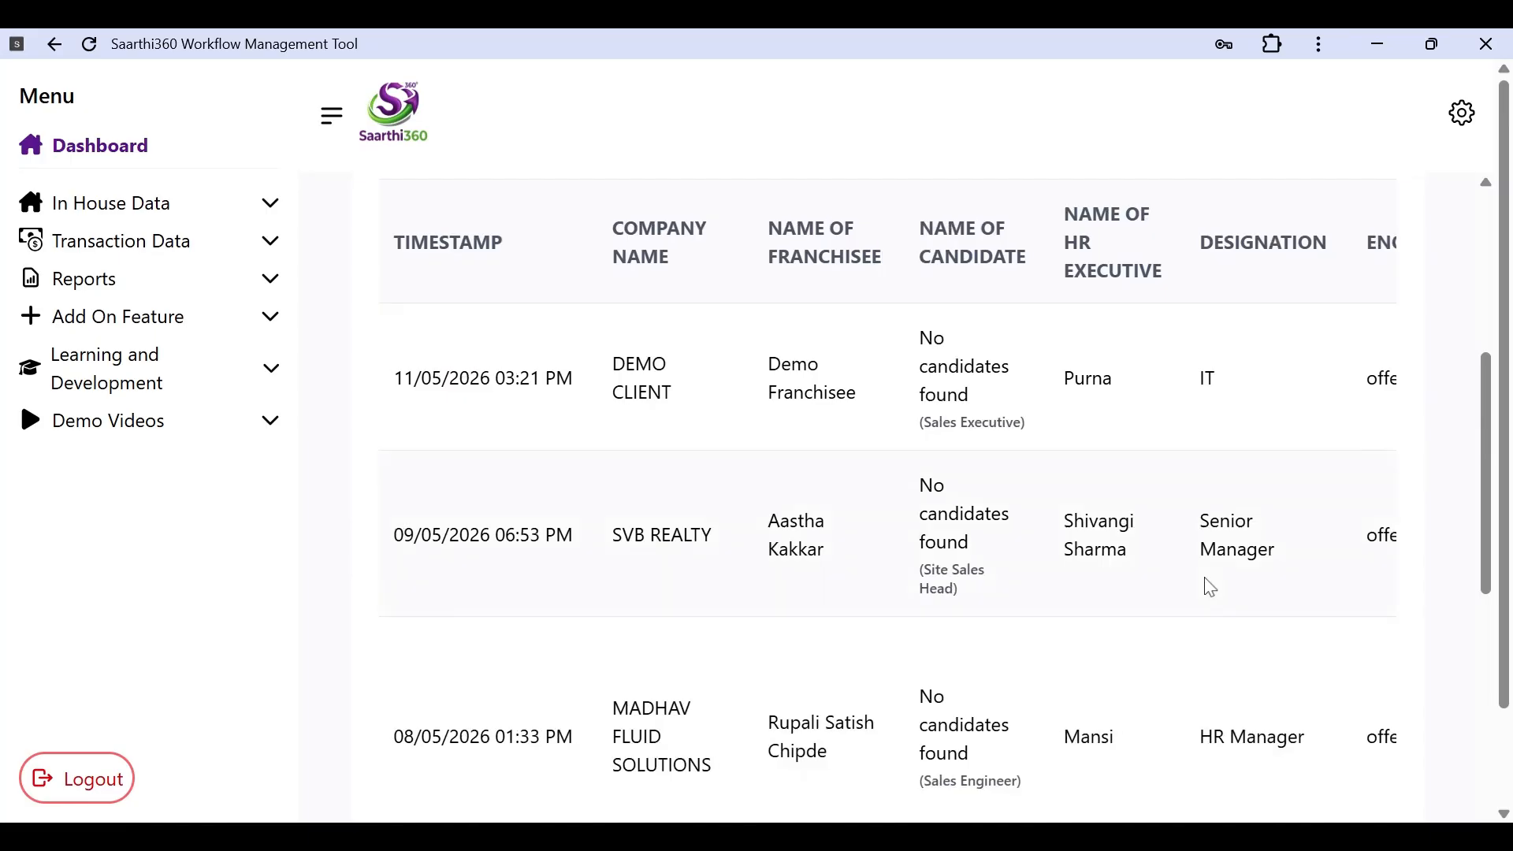
{"action": "scroll", "coordinate": [1206, 584], "scroll_direction": "right", "scroll_amount": 1}
{"action": "scroll", "coordinate": [746, 544], "scroll_direction": "right", "scroll_amount": 5}
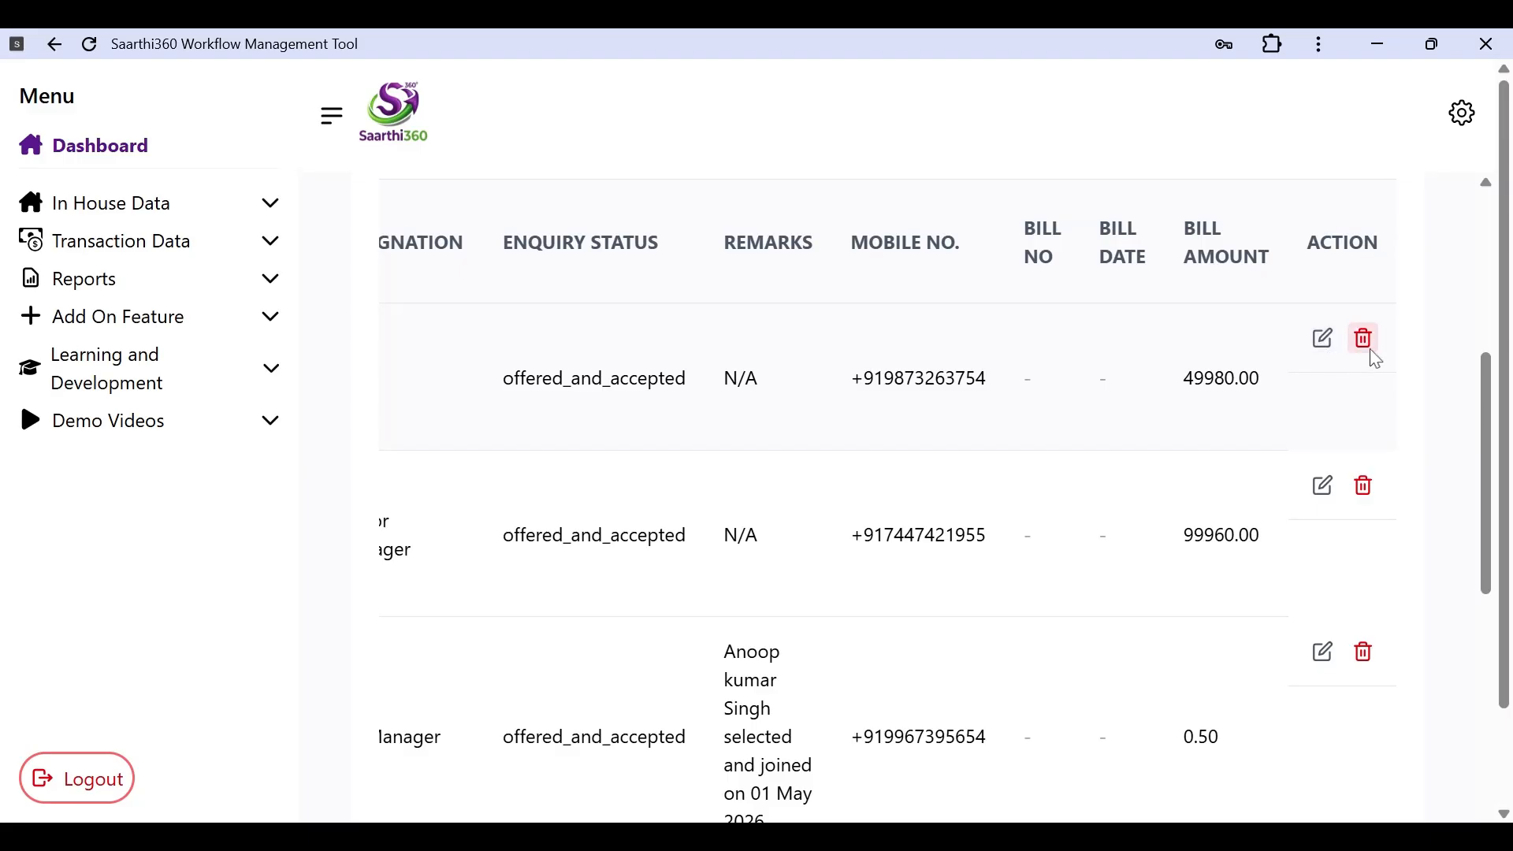
{"action": "scroll", "coordinate": [1195, 402], "scroll_direction": "left", "scroll_amount": 1}
{"action": "scroll", "coordinate": [1195, 401], "scroll_direction": "right", "scroll_amount": 1}
{"action": "scroll", "coordinate": [1369, 381], "scroll_direction": "left", "scroll_amount": 2}
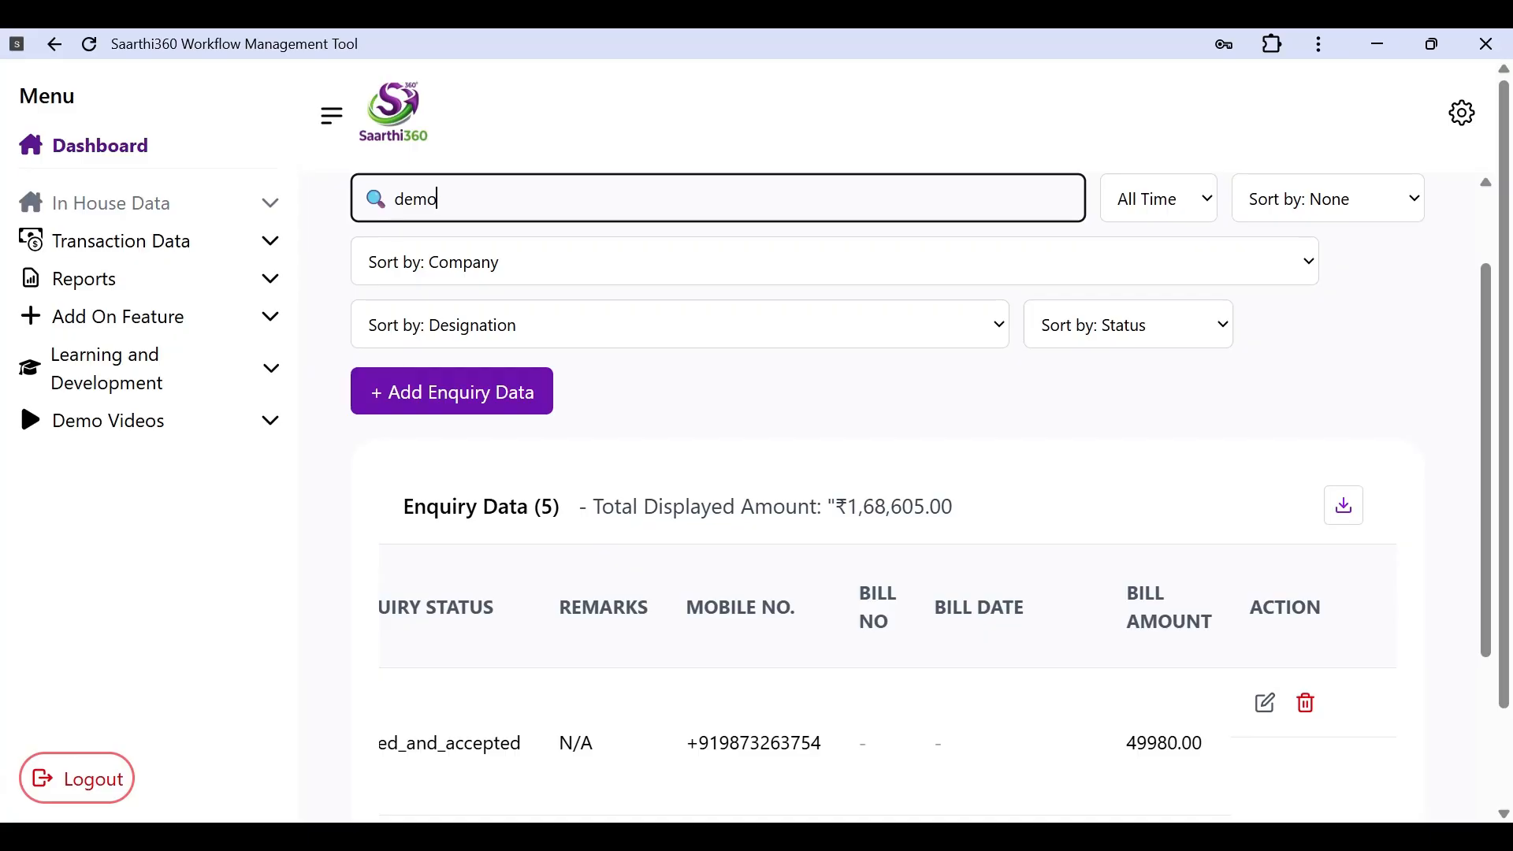
{"action": "left_click", "coordinate": [272, 203]}
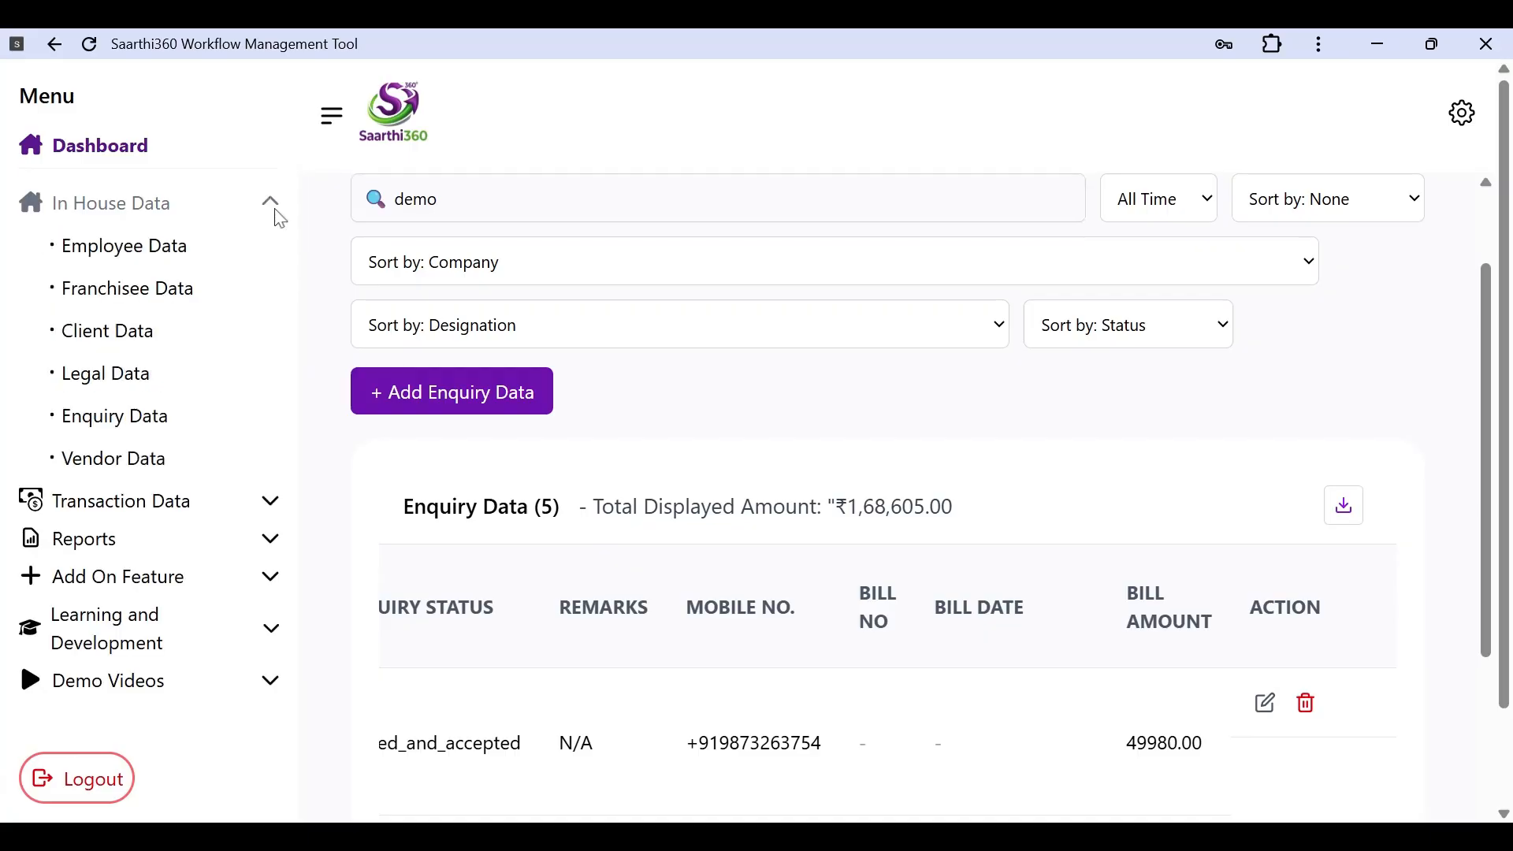
{"action": "left_click", "coordinate": [159, 419]}
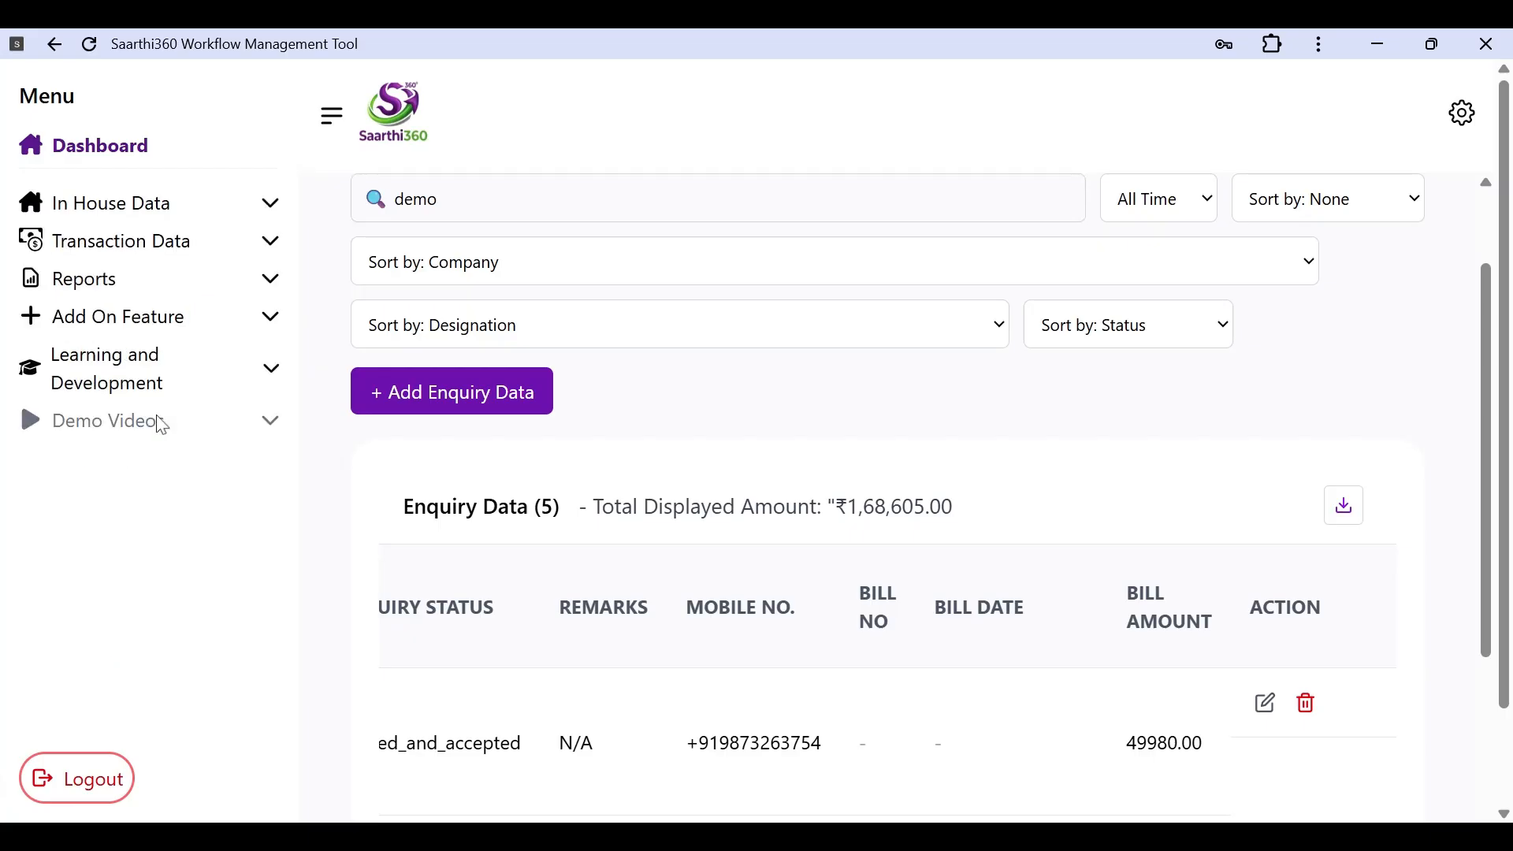
{"action": "scroll", "coordinate": [814, 630], "scroll_direction": "down", "scroll_amount": 2}
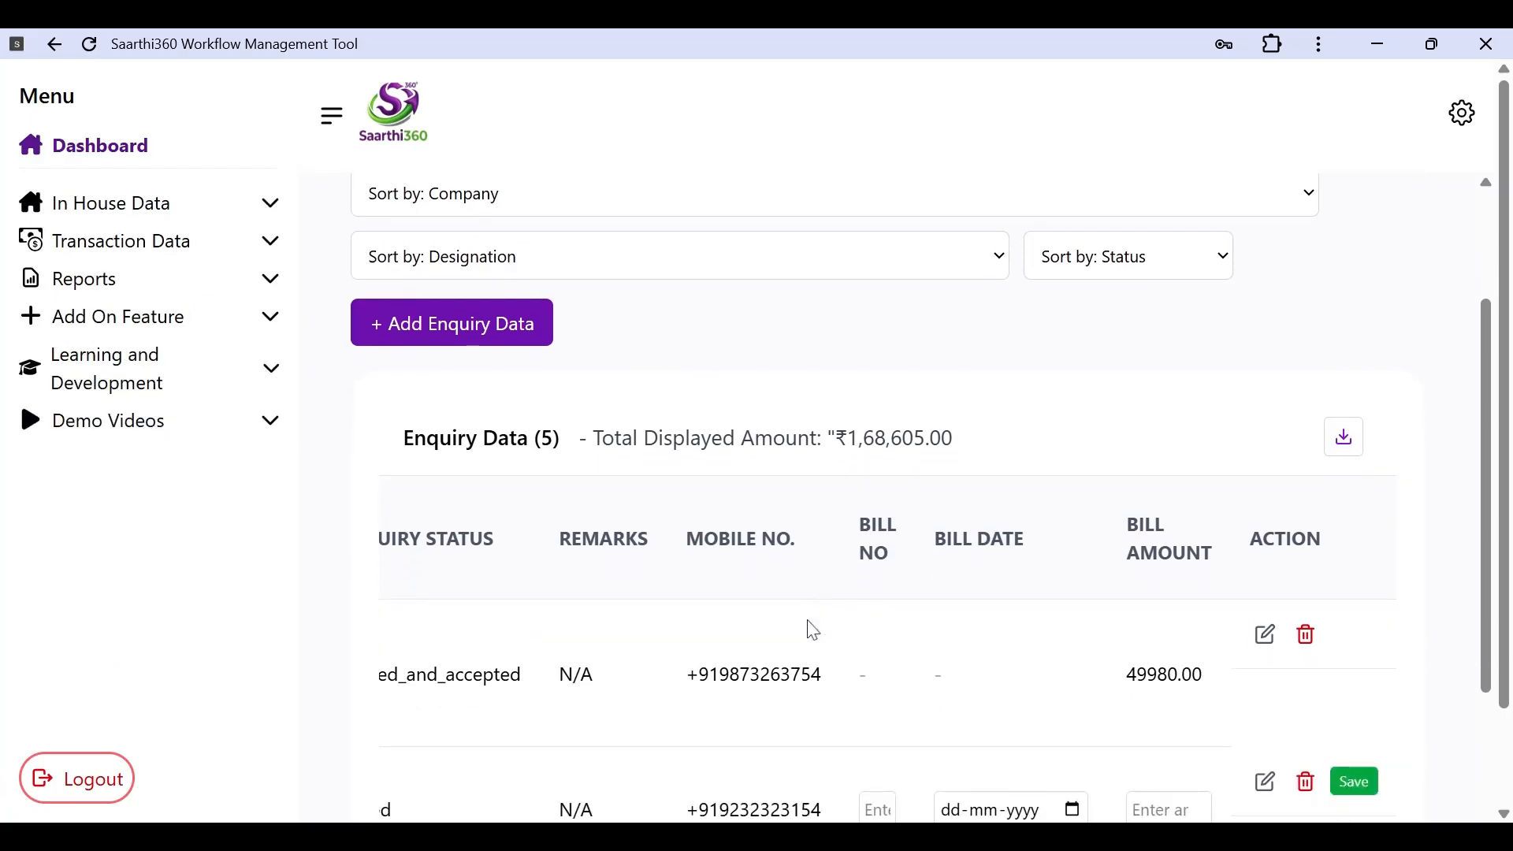
{"action": "scroll", "coordinate": [773, 517], "scroll_direction": "left", "scroll_amount": 2}
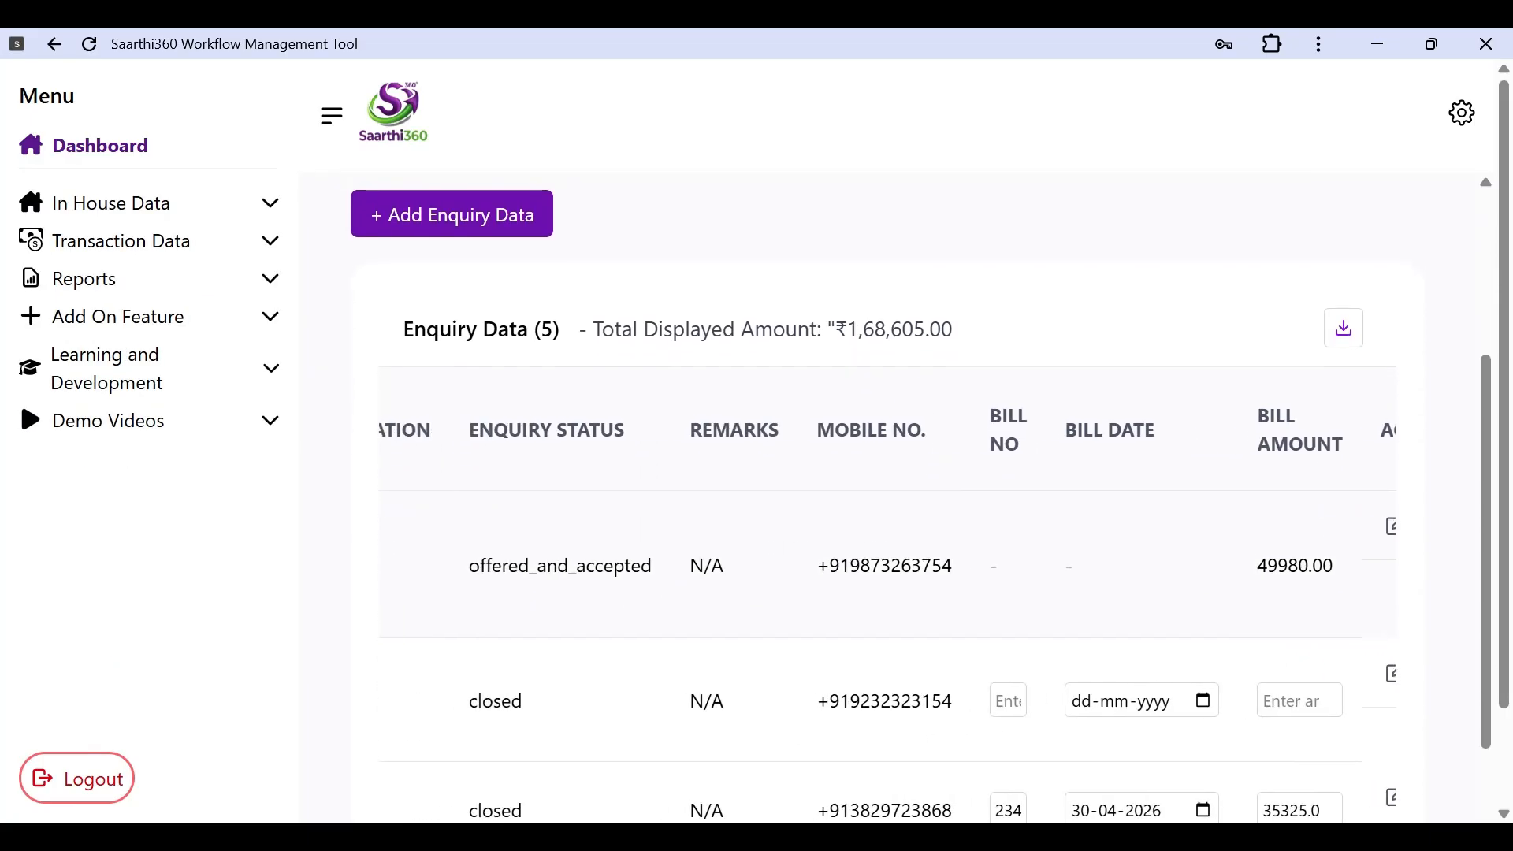
{"action": "scroll", "coordinate": [773, 517], "scroll_direction": "up", "scroll_amount": 4}
{"action": "left_click", "coordinate": [670, 335]}
{"action": "key", "text": "BackSpace"}
{"action": "key", "text": "BackSpace"}
{"action": "key", "text": "BackSpace"}
{"action": "key", "text": "BackSpace"}
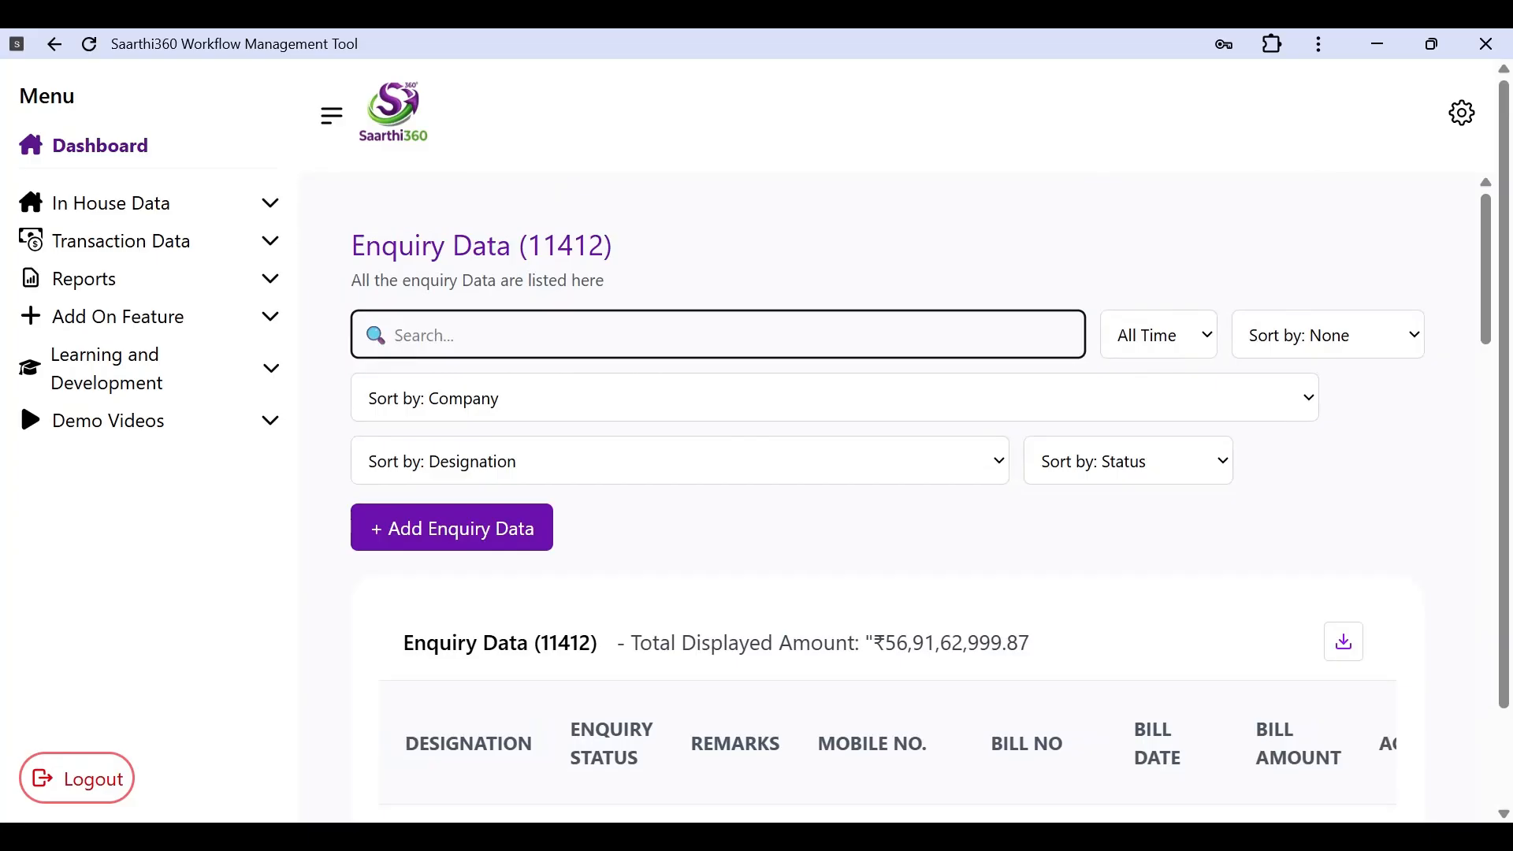
{"action": "type", "text": "demo"}
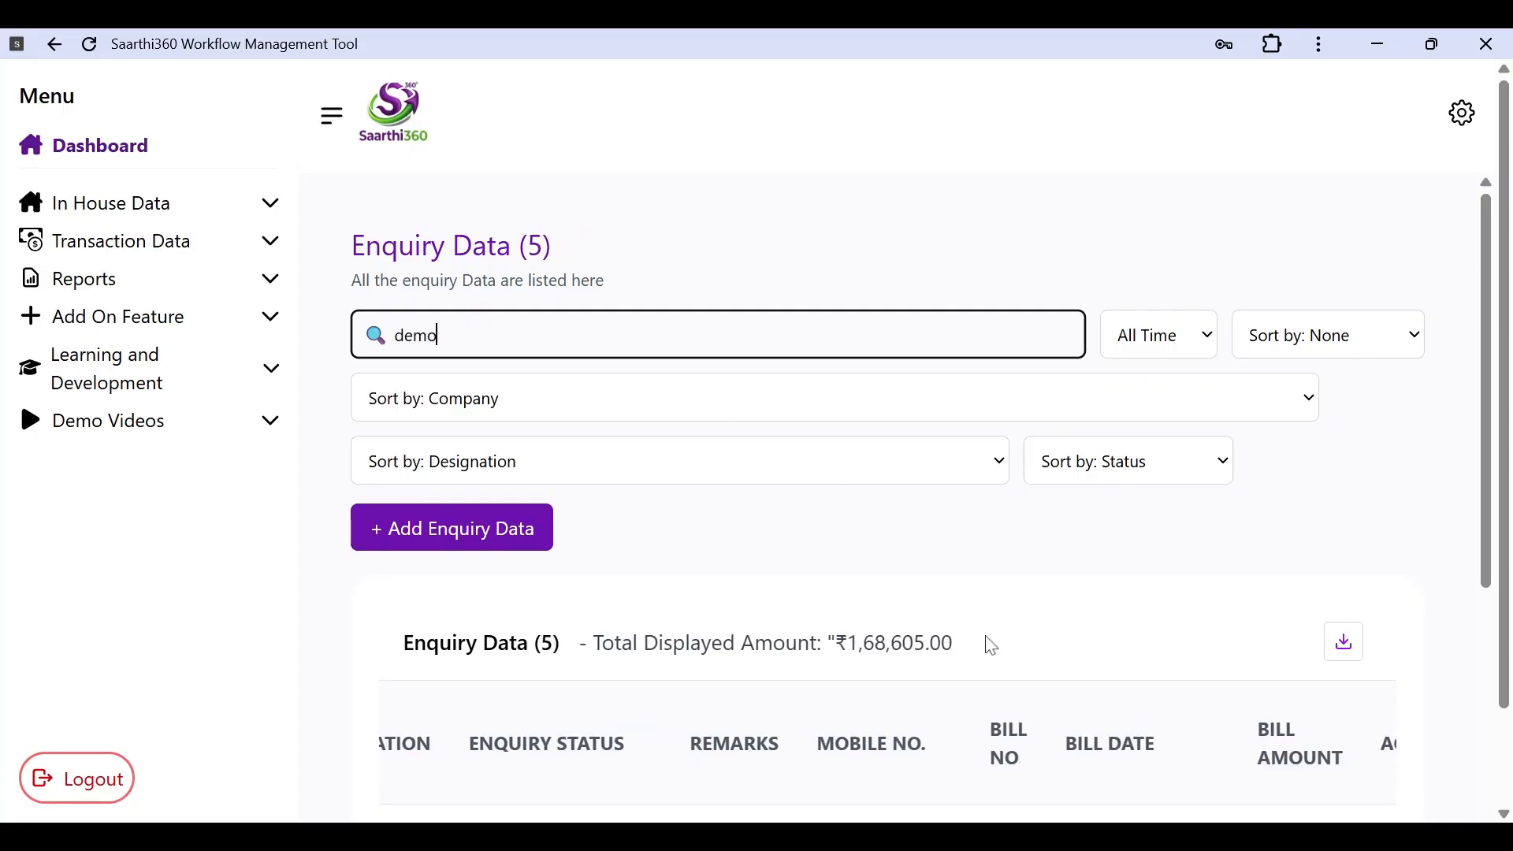
{"action": "scroll", "coordinate": [989, 645], "scroll_direction": "down", "scroll_amount": 2}
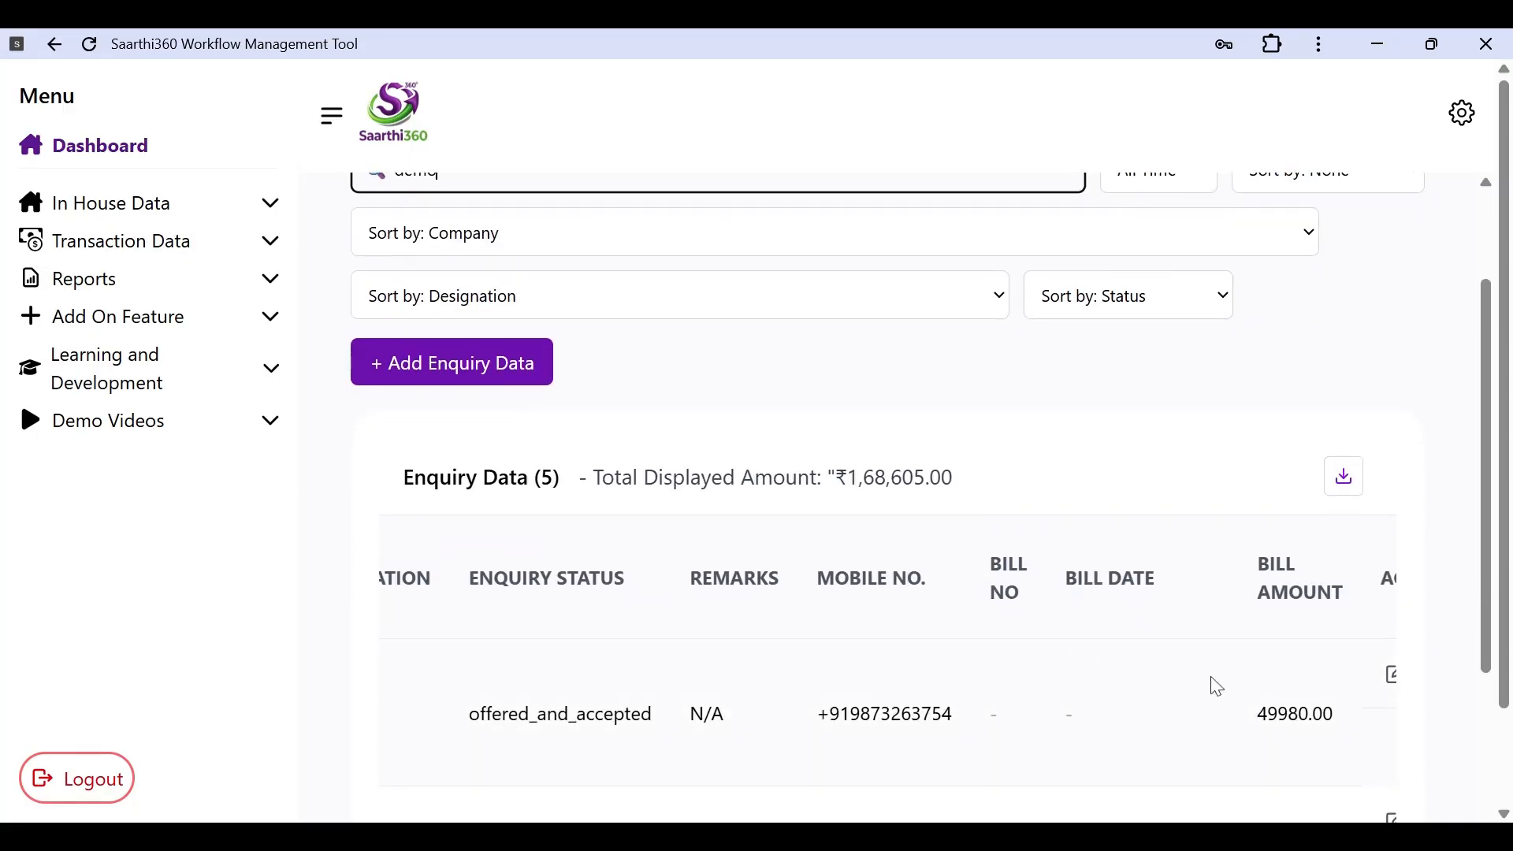
{"action": "scroll", "coordinate": [1217, 687], "scroll_direction": "up", "scroll_amount": 1}
{"action": "scroll", "coordinate": [1214, 682], "scroll_direction": "down", "scroll_amount": 1}
{"action": "scroll", "coordinate": [1227, 679], "scroll_direction": "down", "scroll_amount": 2}
{"action": "scroll", "coordinate": [942, 618], "scroll_direction": "left", "scroll_amount": 3}
{"action": "scroll", "coordinate": [948, 618], "scroll_direction": "left", "scroll_amount": 3}
{"action": "scroll", "coordinate": [945, 618], "scroll_direction": "right", "scroll_amount": 8}
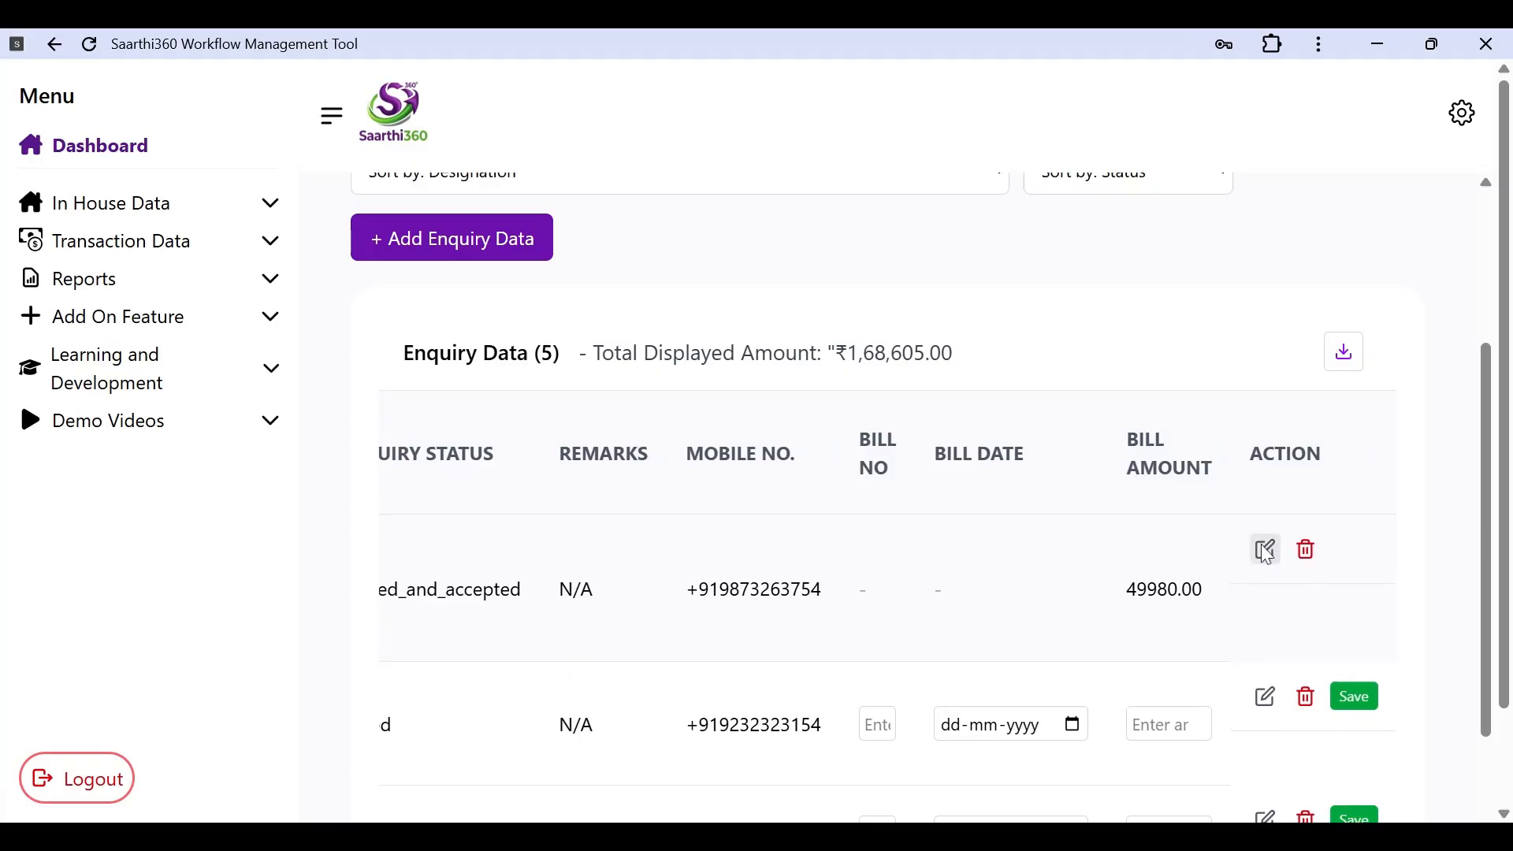
{"action": "scroll", "coordinate": [1274, 568], "scroll_direction": "left", "scroll_amount": 8}
{"action": "scroll", "coordinate": [1274, 569], "scroll_direction": "right", "scroll_amount": 8}
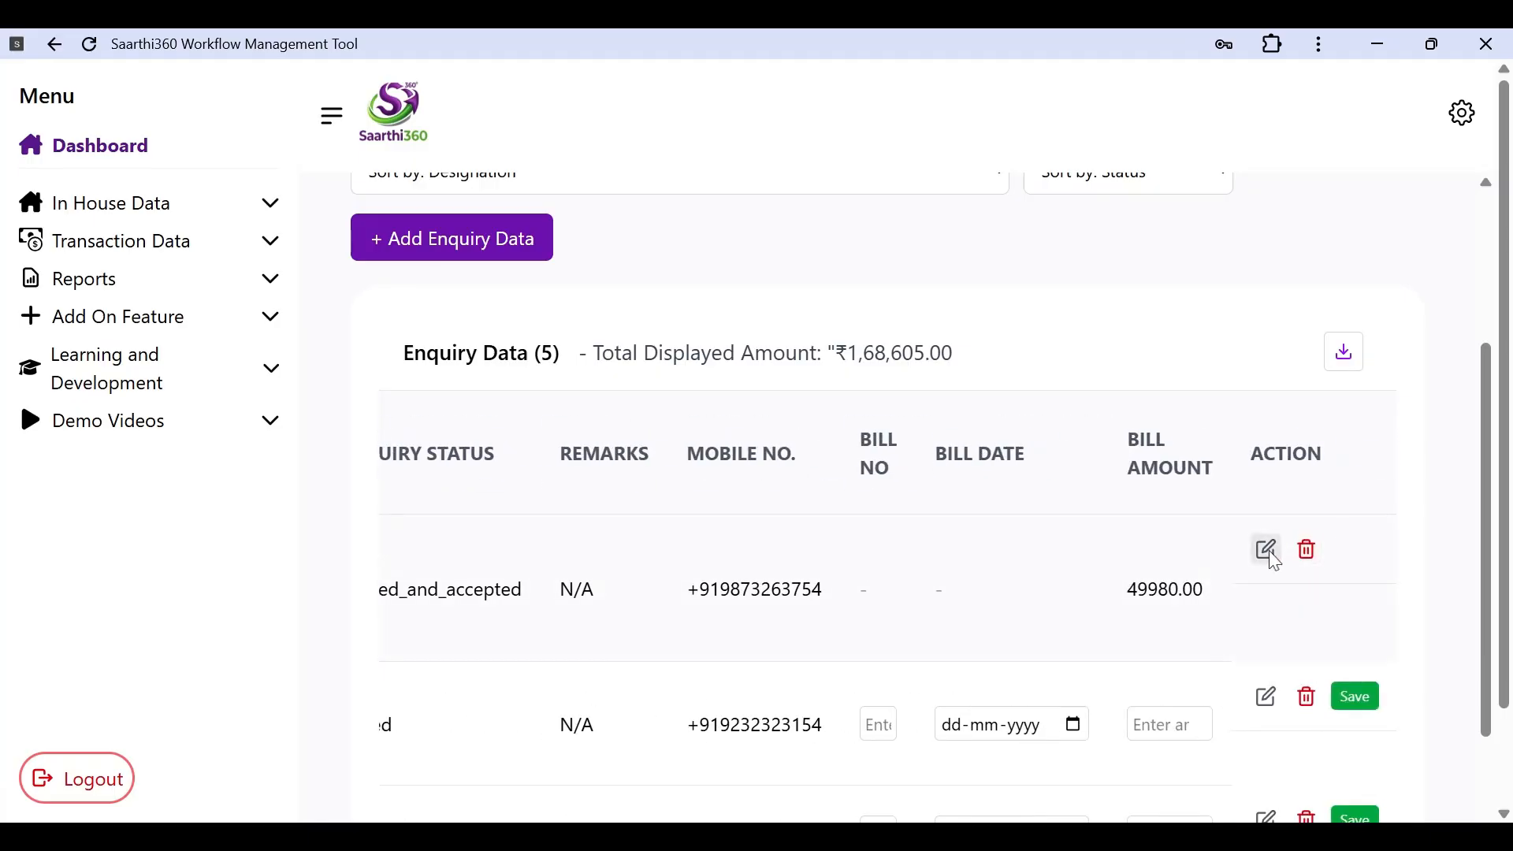
Step: Open the first DEMO CLIENT enquiry for editing and scroll down the Edit Enquiry form
{"action": "left_click", "coordinate": [1269, 552]}
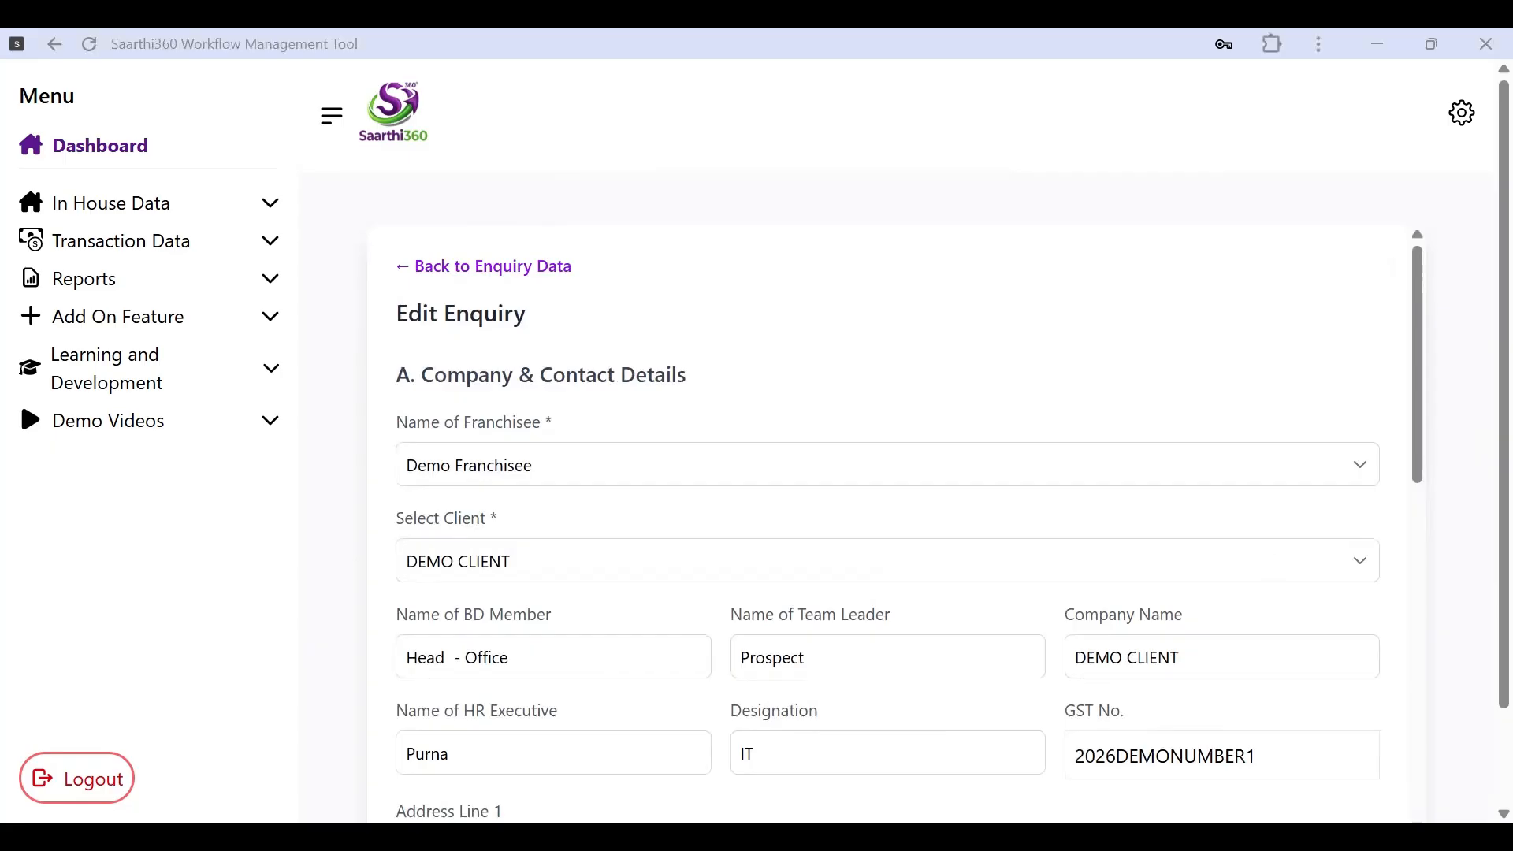
{"action": "scroll", "coordinate": [1107, 612], "scroll_direction": "down", "scroll_amount": 4}
{"action": "scroll", "coordinate": [1111, 613], "scroll_direction": "down", "scroll_amount": 8}
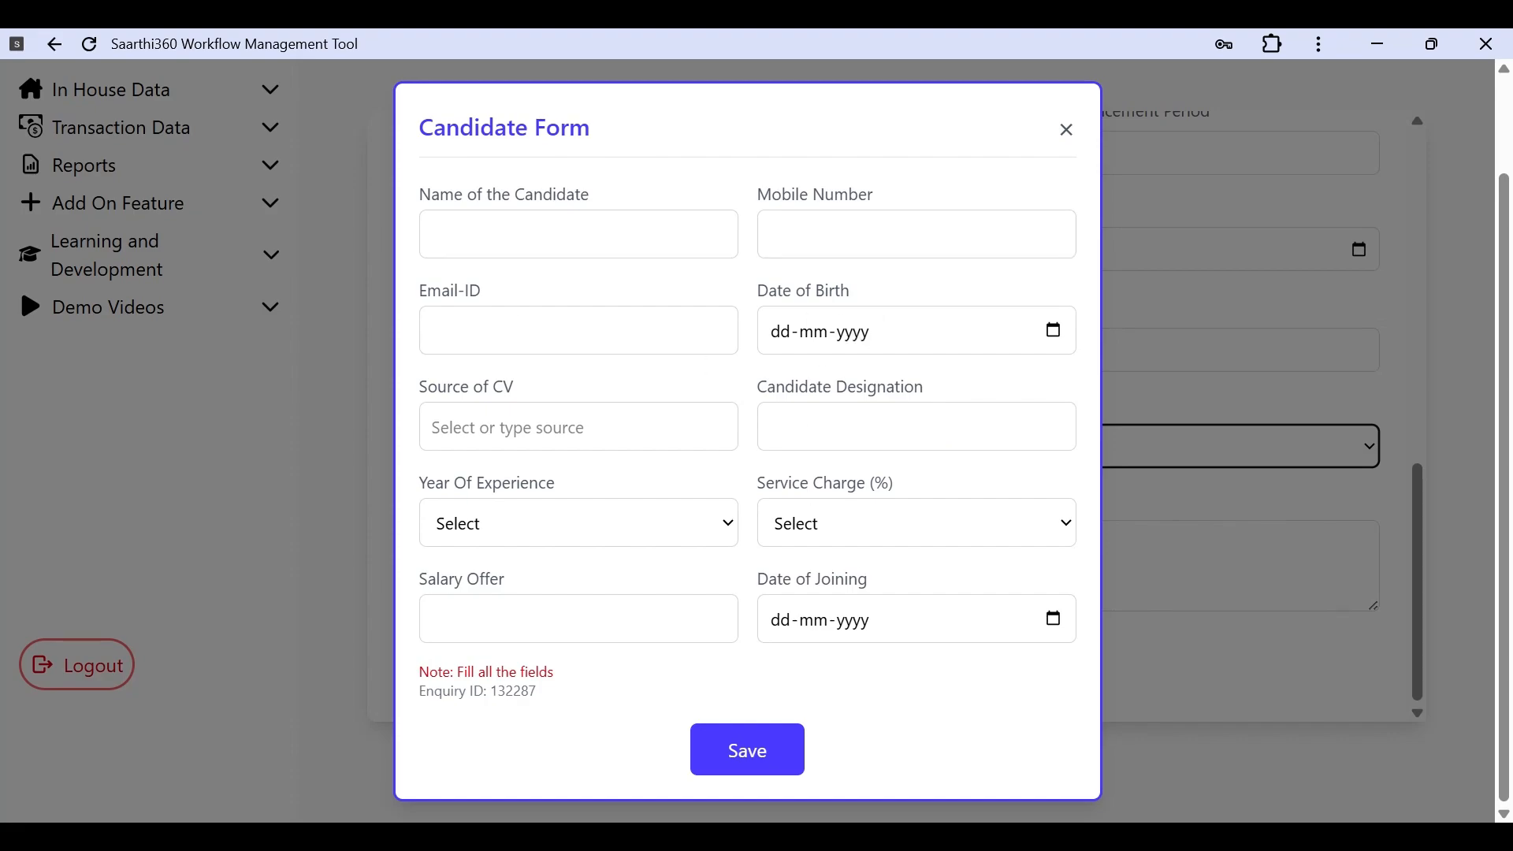
Step: Enter the candidate's name, saved mobile number and e-mail address
{"action": "left_click", "coordinate": [579, 234]}
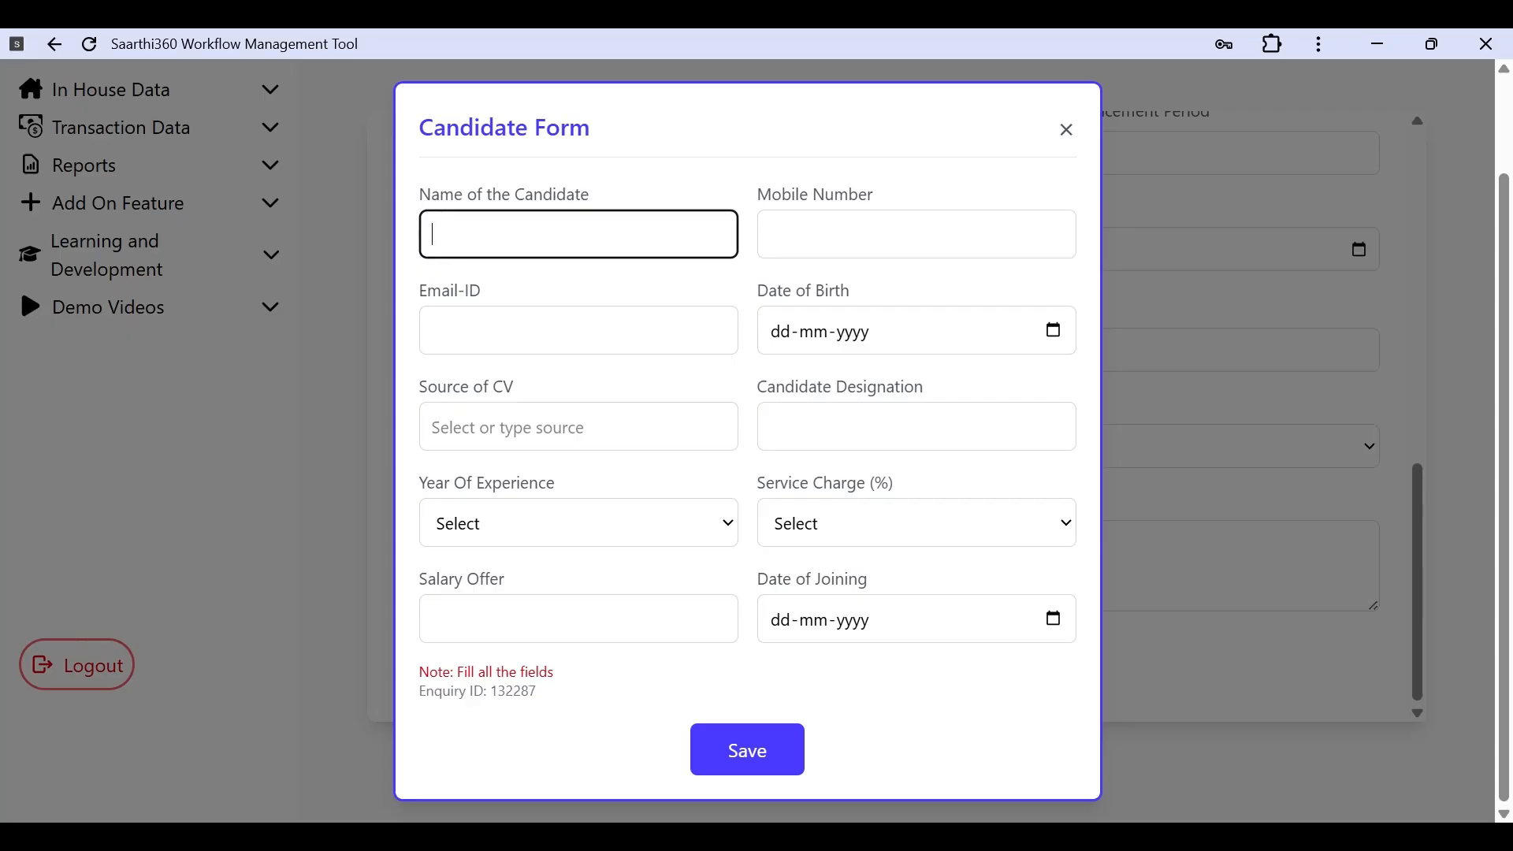
{"action": "type", "text": "Diya"}
{"action": "left_click", "coordinate": [917, 234]}
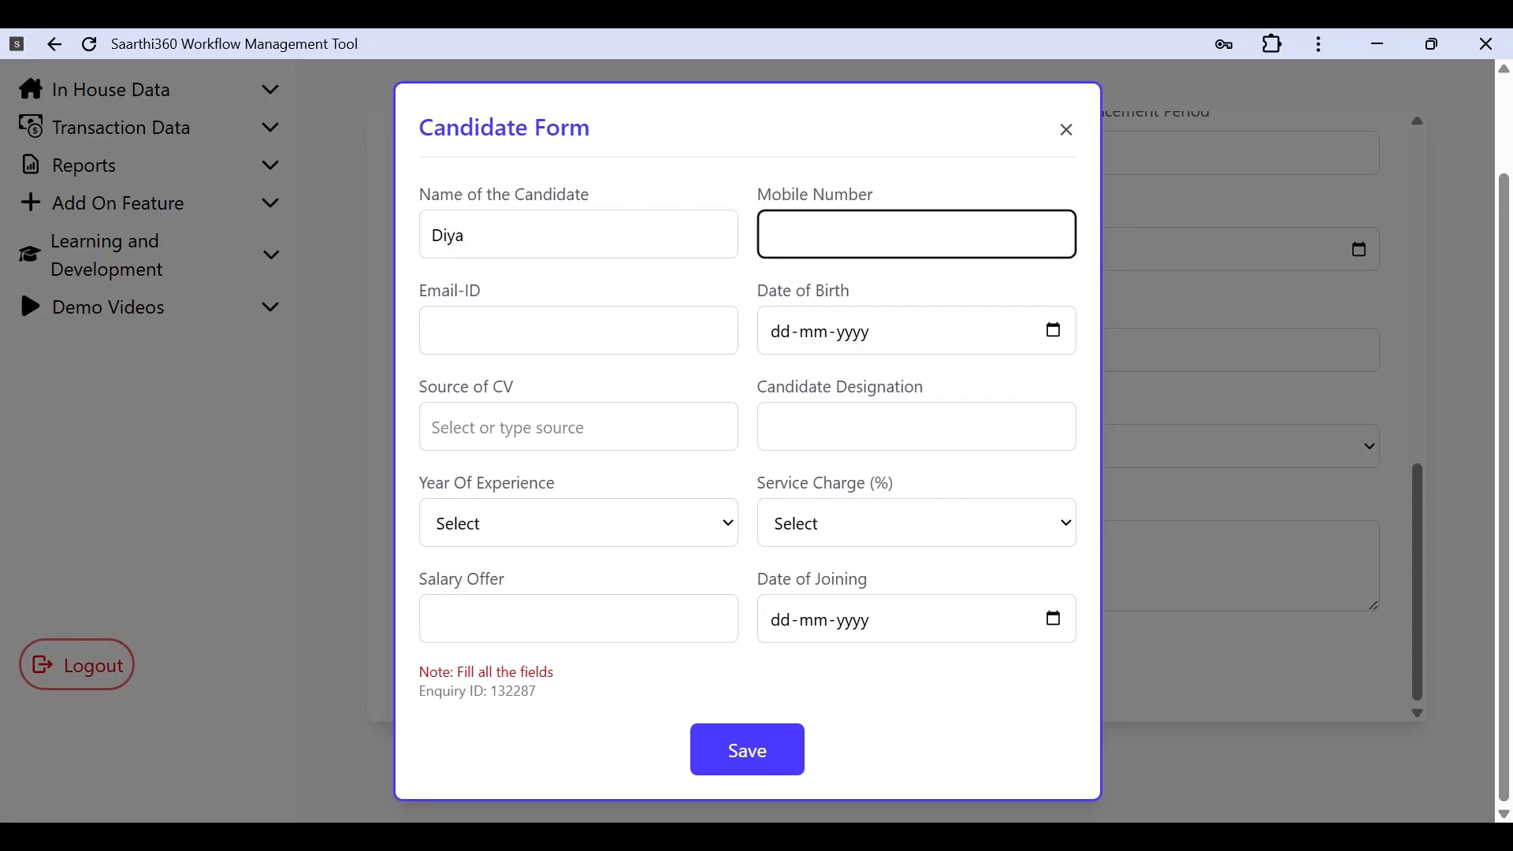
{"action": "left_click", "coordinate": [871, 304]}
{"action": "left_click", "coordinate": [578, 330]}
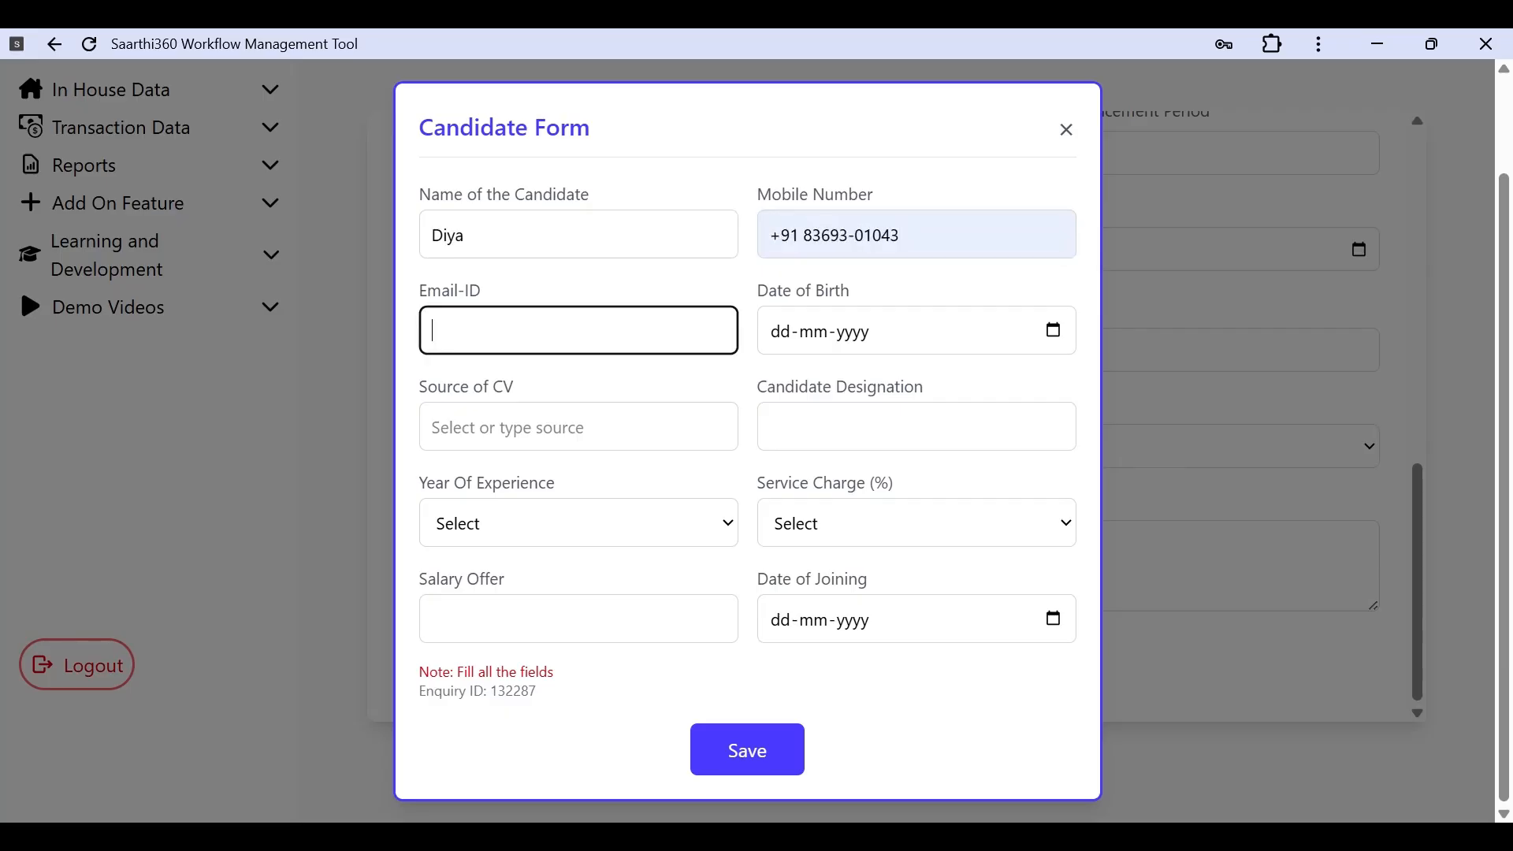
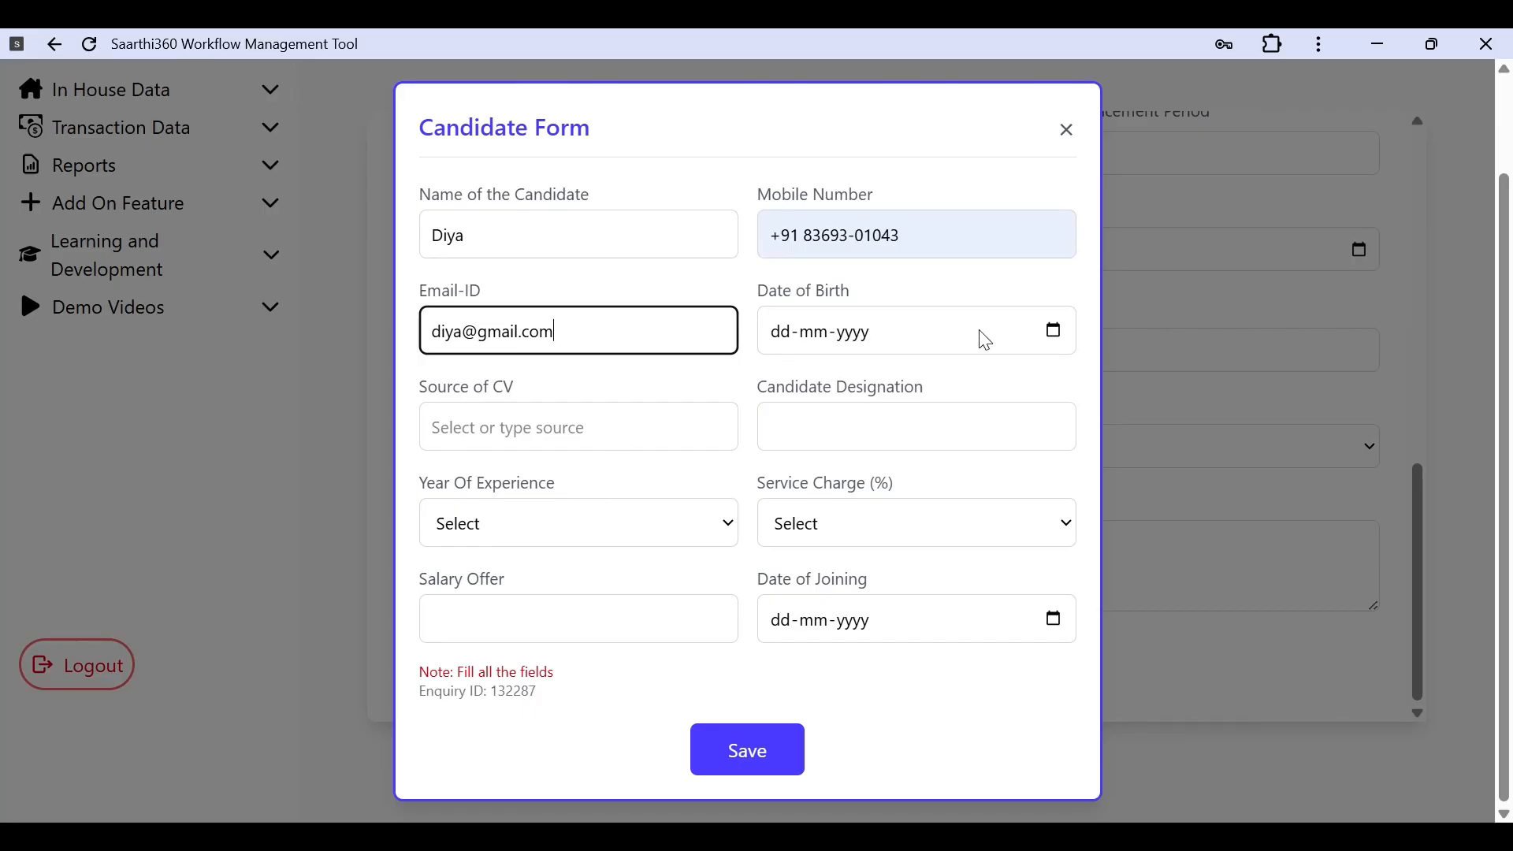
Step: Set CV source Naukri - Job Posting, designation Sales Executive, 0-3 years experience, 400000 salary offer
{"action": "left_click", "coordinate": [677, 432]}
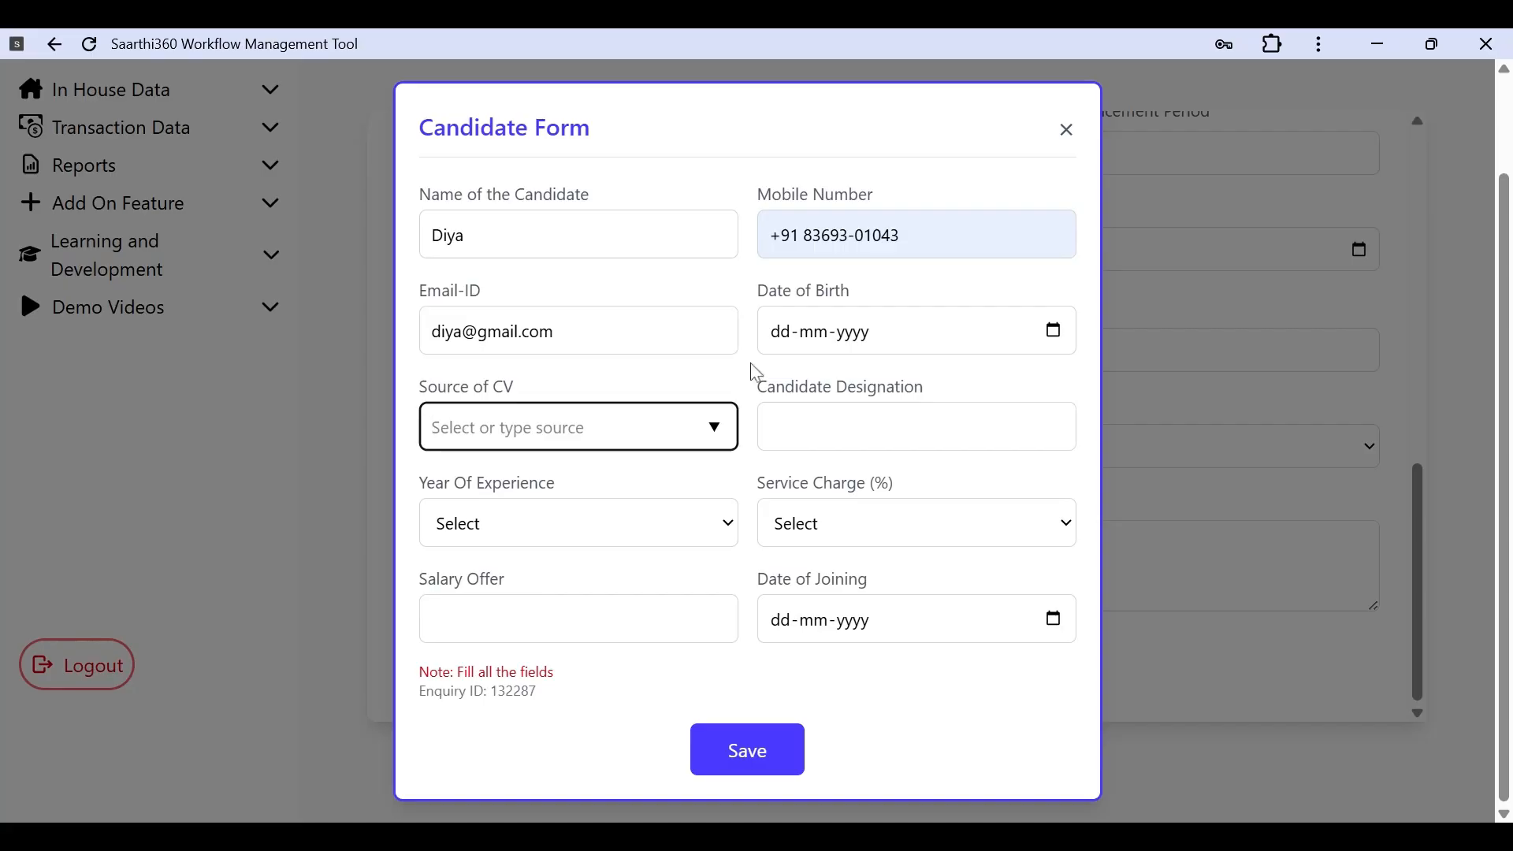
{"action": "left_click", "coordinate": [579, 478]}
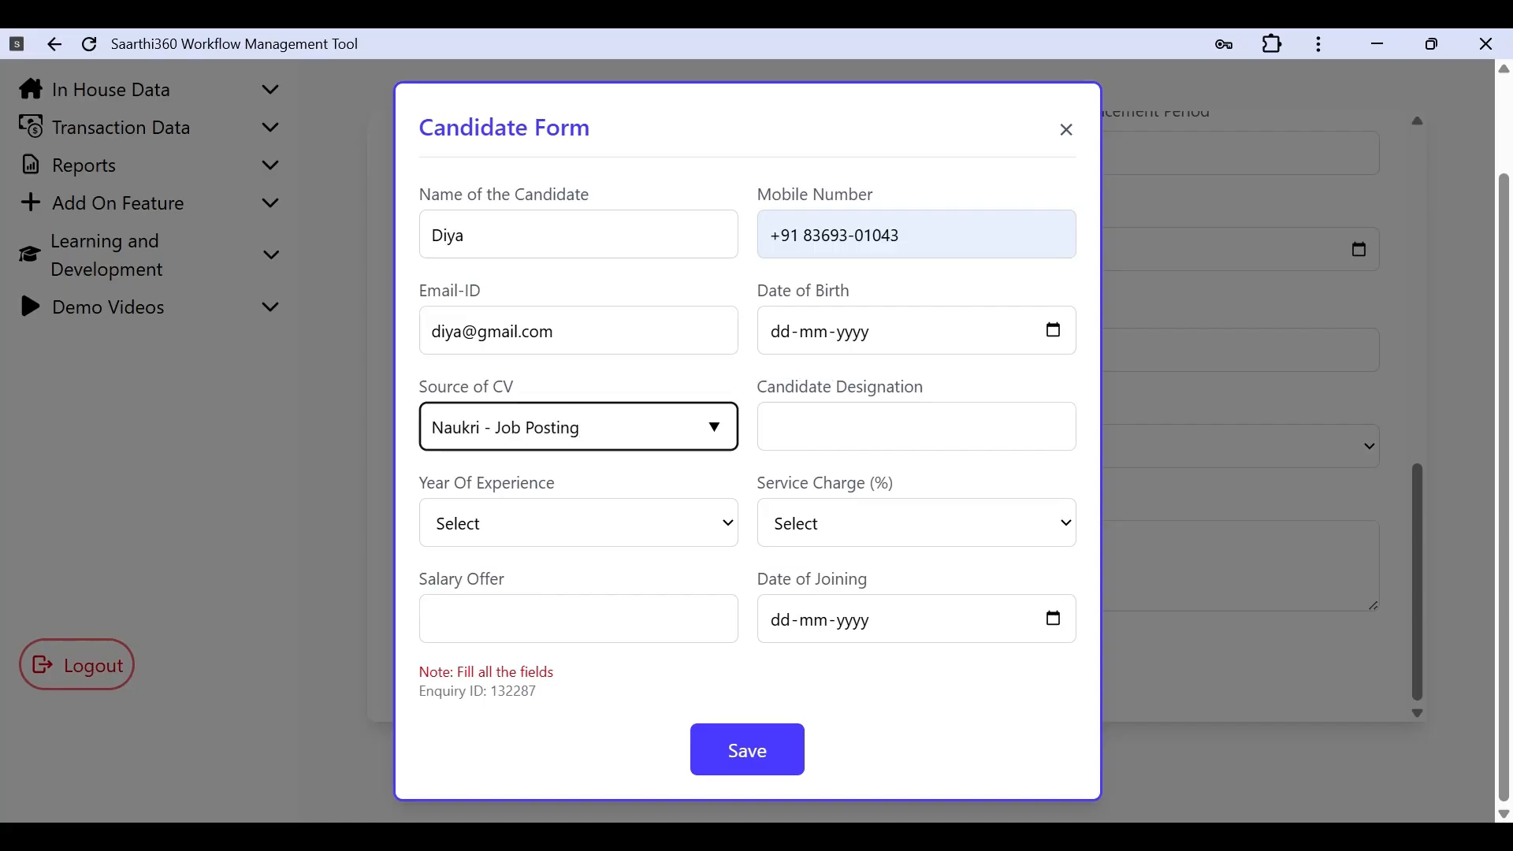
{"action": "key", "text": "Tab"}
{"action": "type", "text": "Sal"}
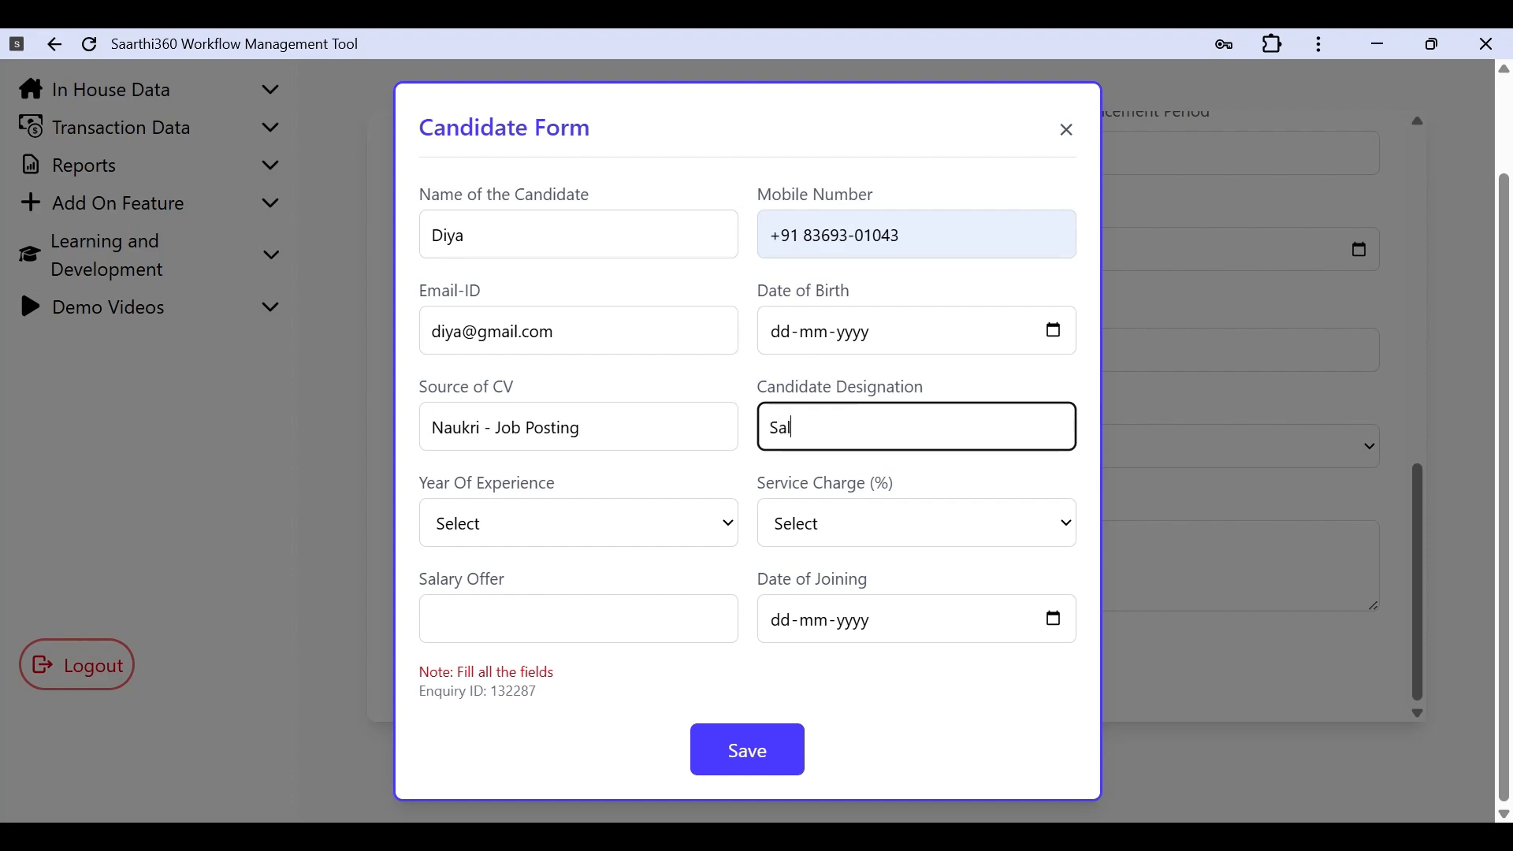
{"action": "type", "text": "es Executive"}
{"action": "left_click", "coordinate": [590, 532]}
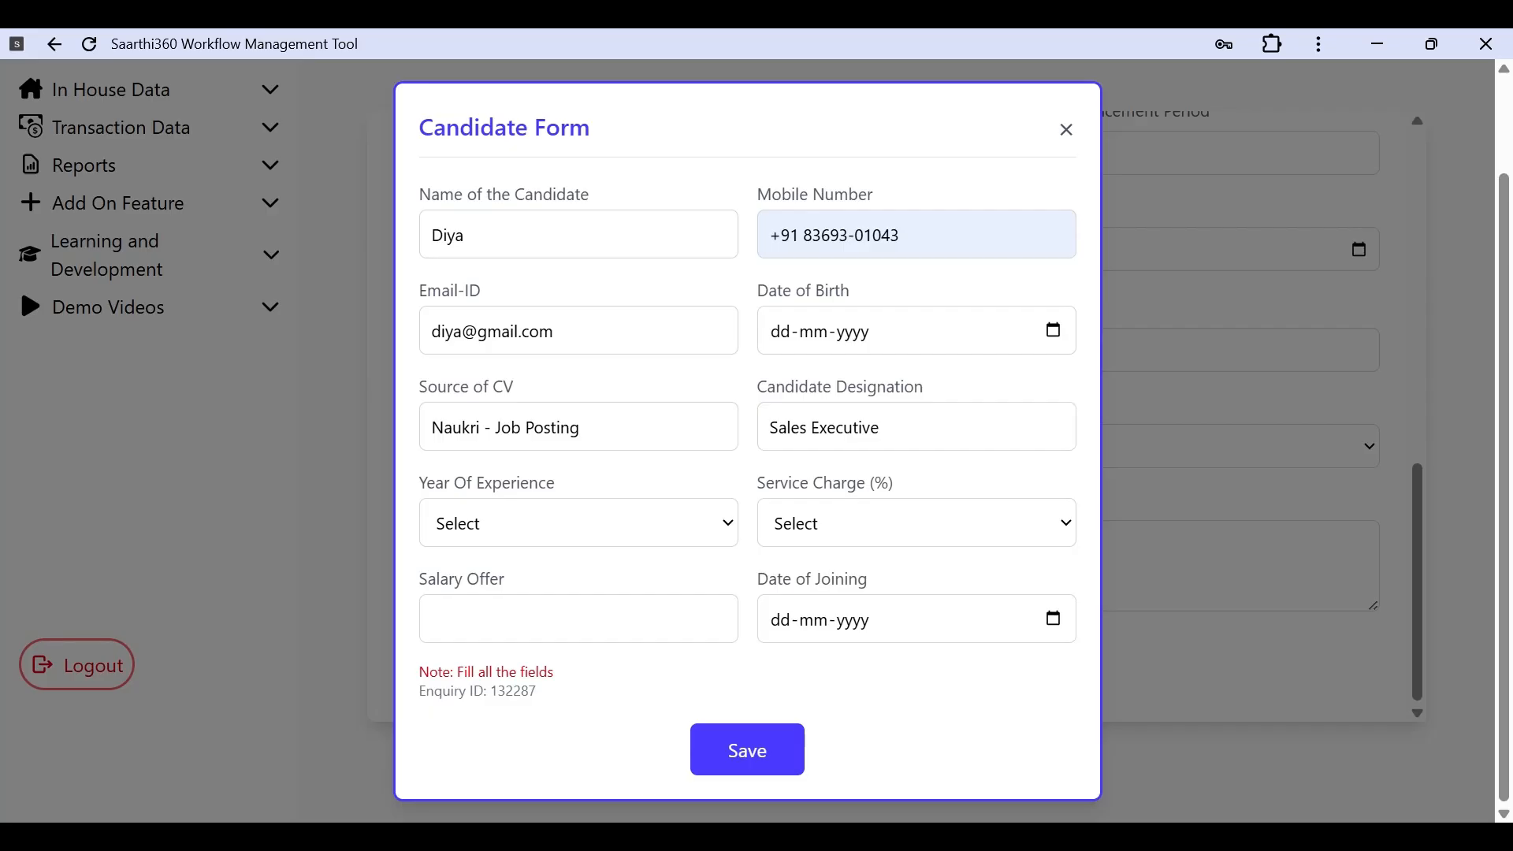
{"action": "left_click", "coordinate": [599, 585]}
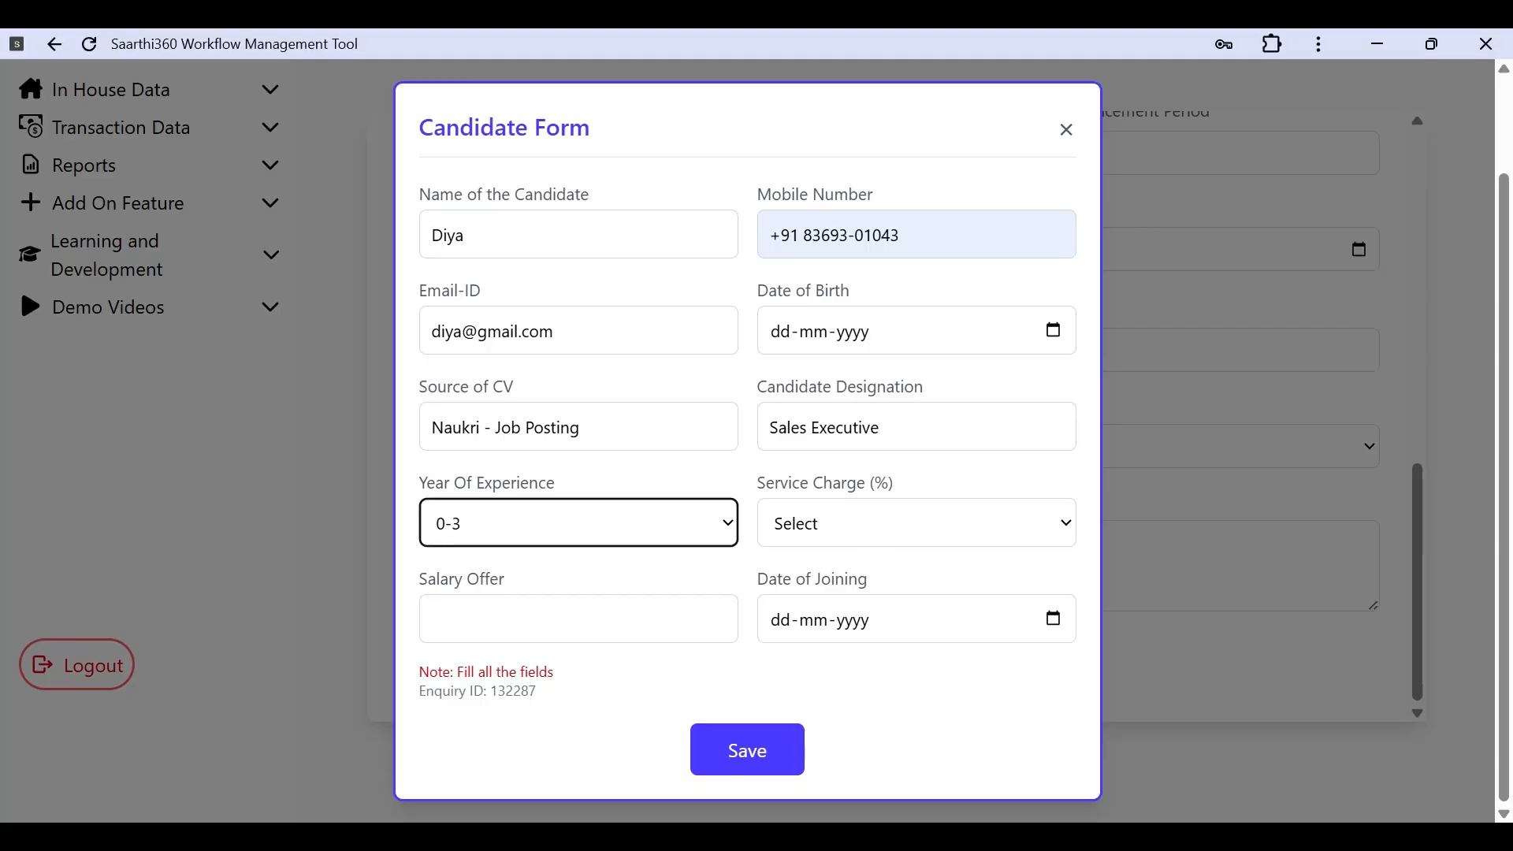
{"action": "left_click", "coordinate": [578, 618]}
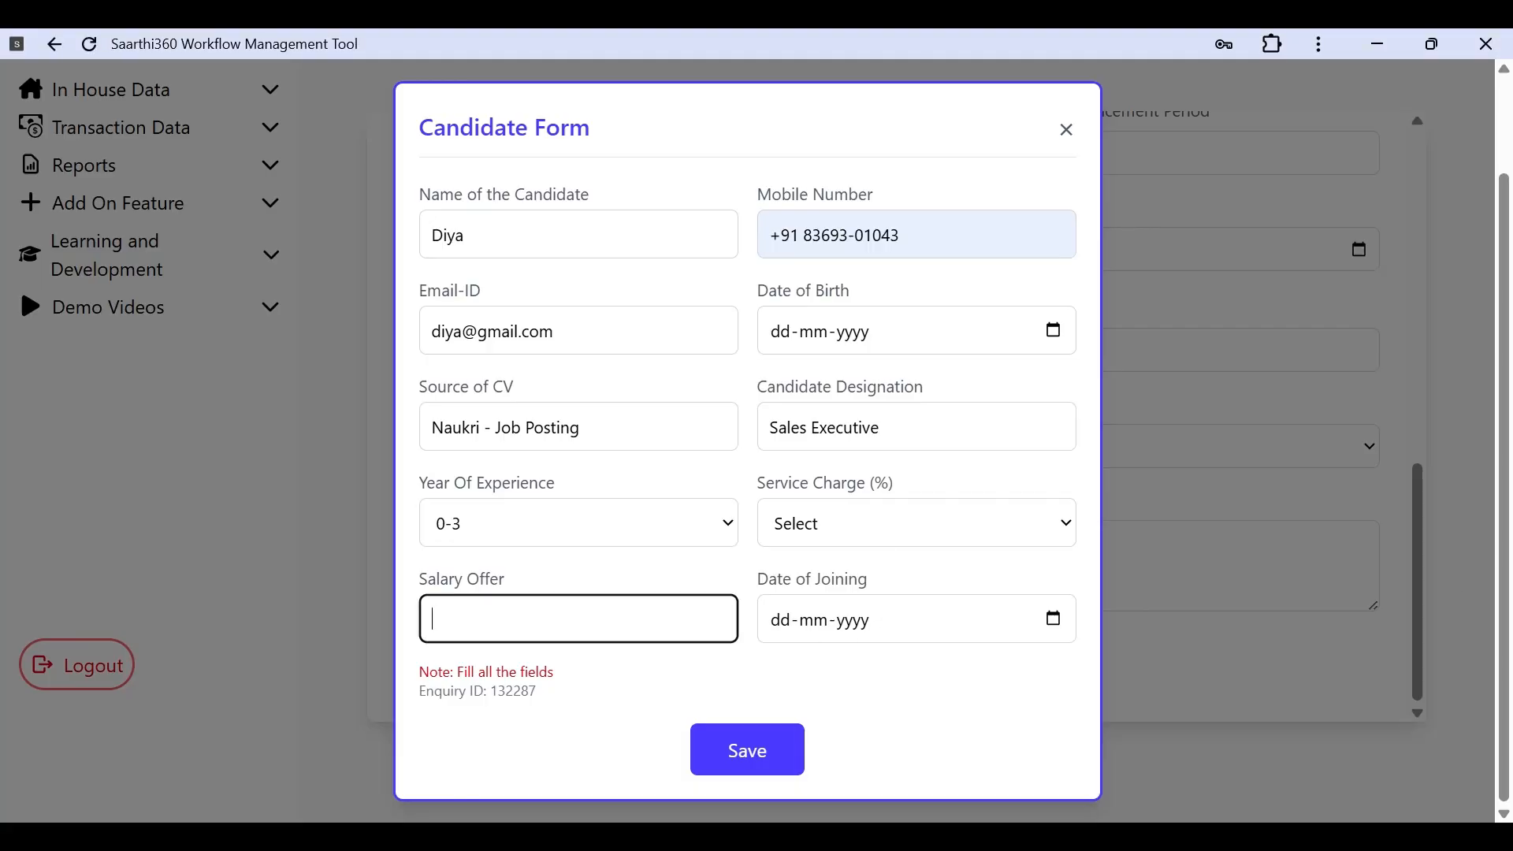
{"action": "type", "text": "400000"}
Step: Set the joining date to 22-04-2026 and the service charge to 8.33%
{"action": "left_click", "coordinate": [895, 622]}
{"action": "left_click", "coordinate": [1062, 624]}
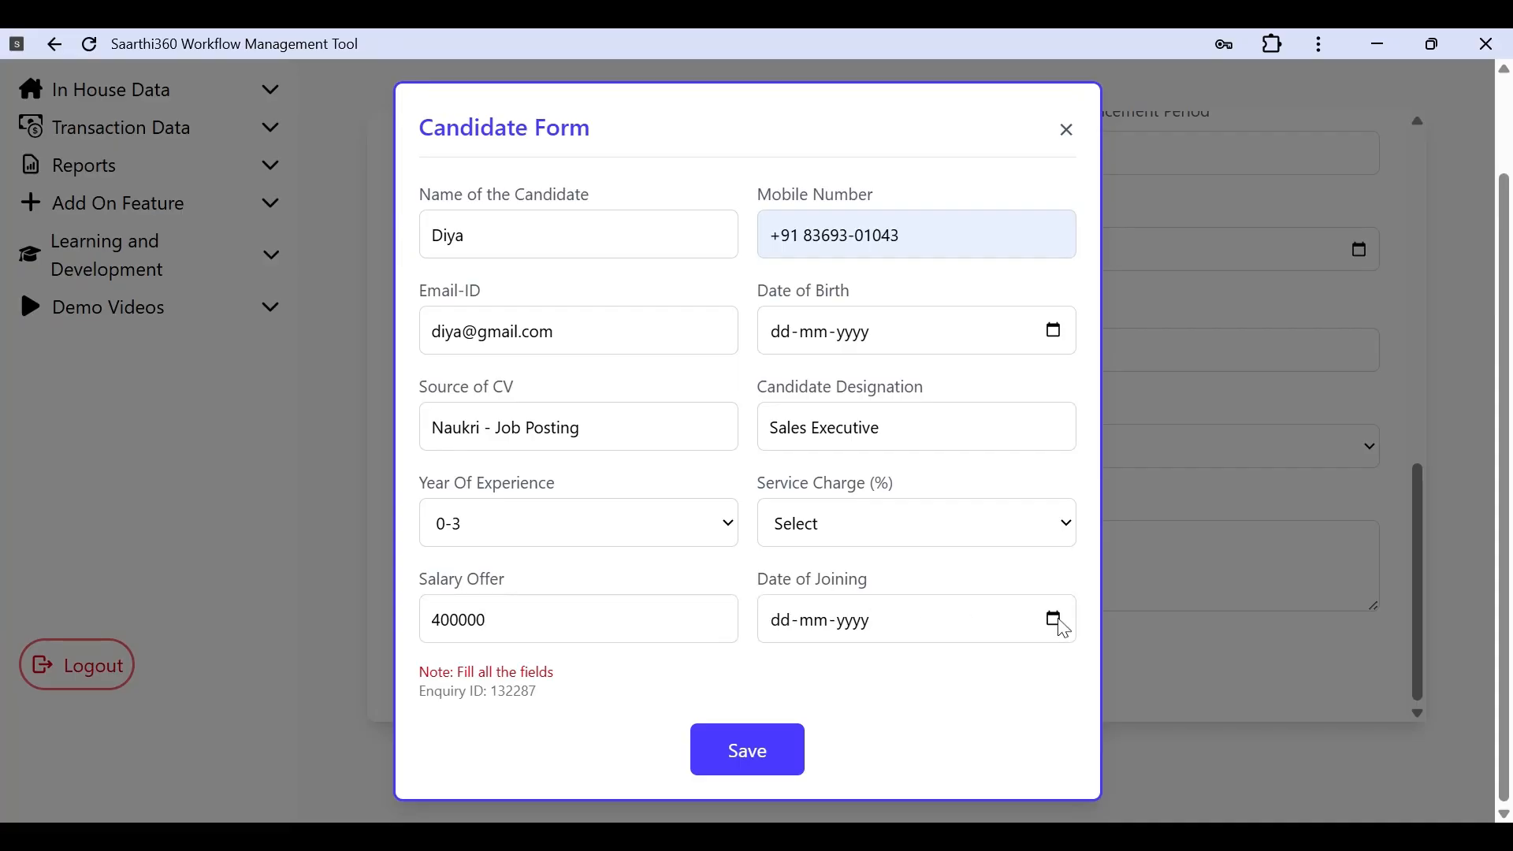
{"action": "left_click", "coordinate": [788, 430]}
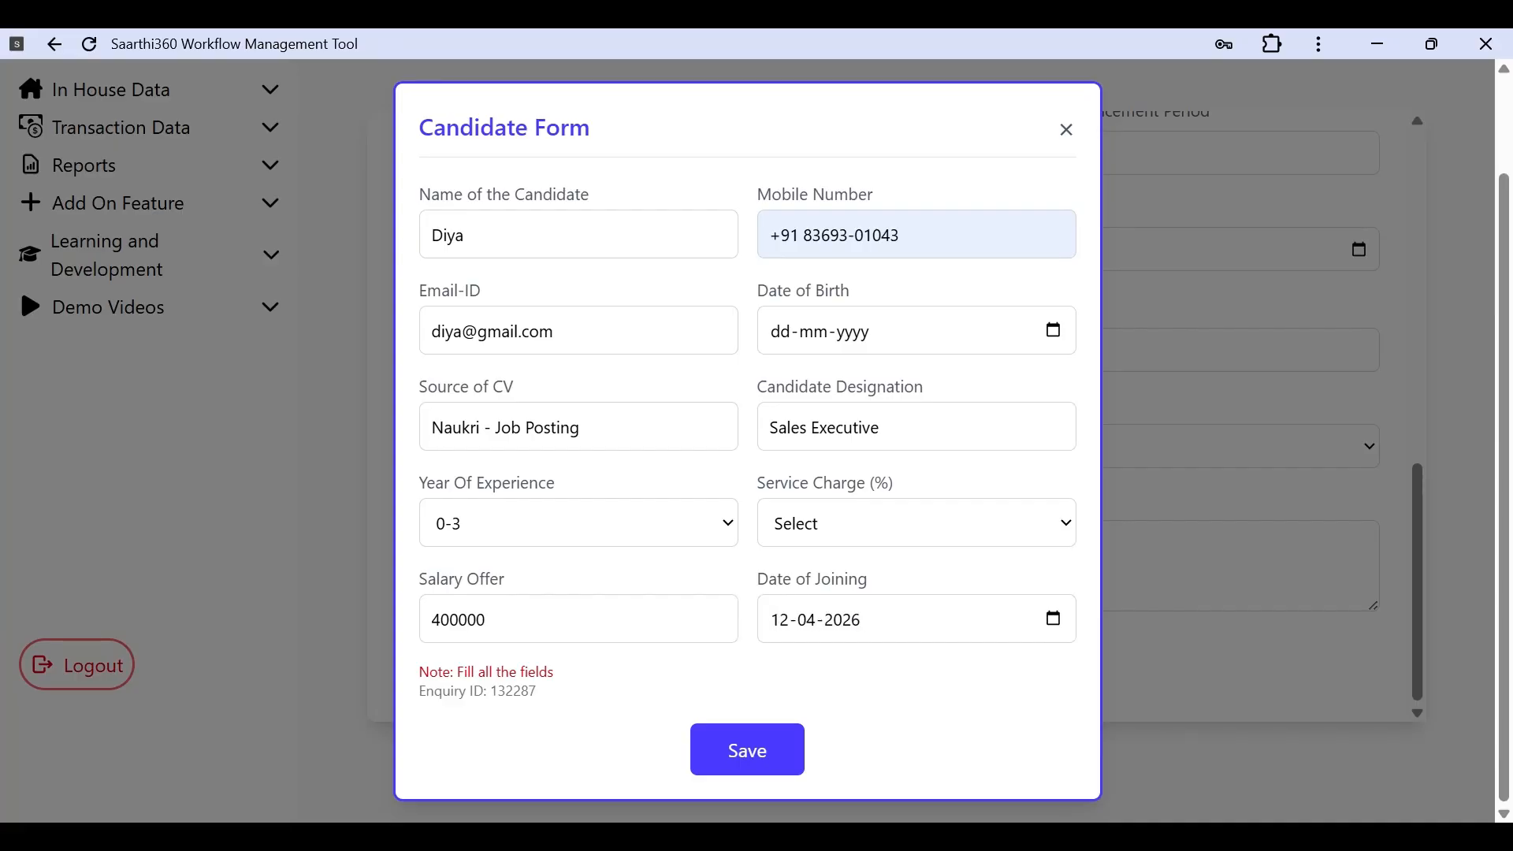
{"action": "left_click", "coordinate": [904, 466]}
{"action": "left_click", "coordinate": [908, 351]}
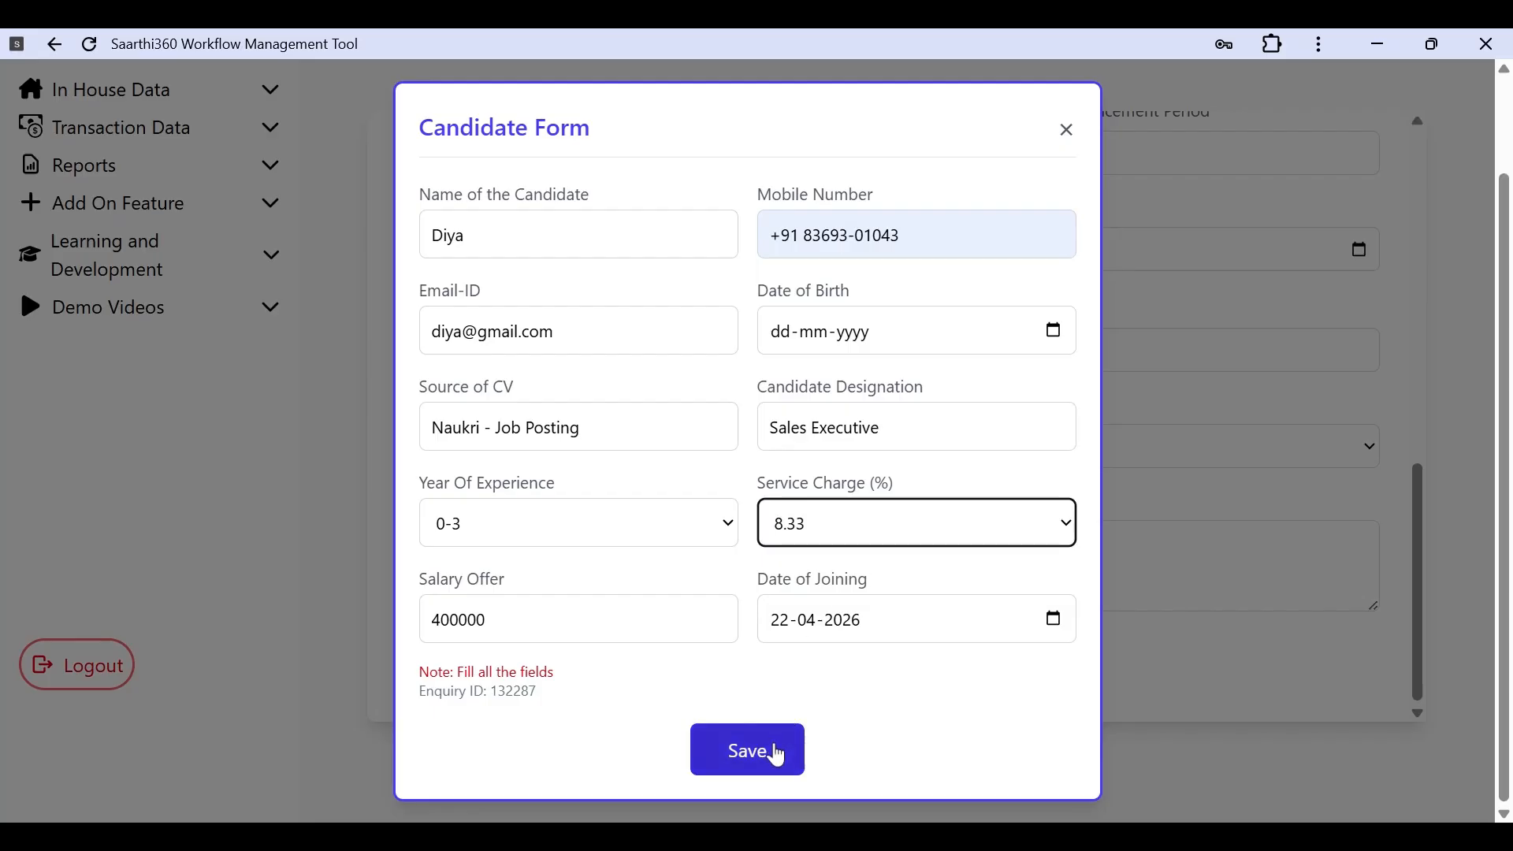
Step: Save the candidate to create the invoice and dismiss the success alert
{"action": "left_click", "coordinate": [778, 754]}
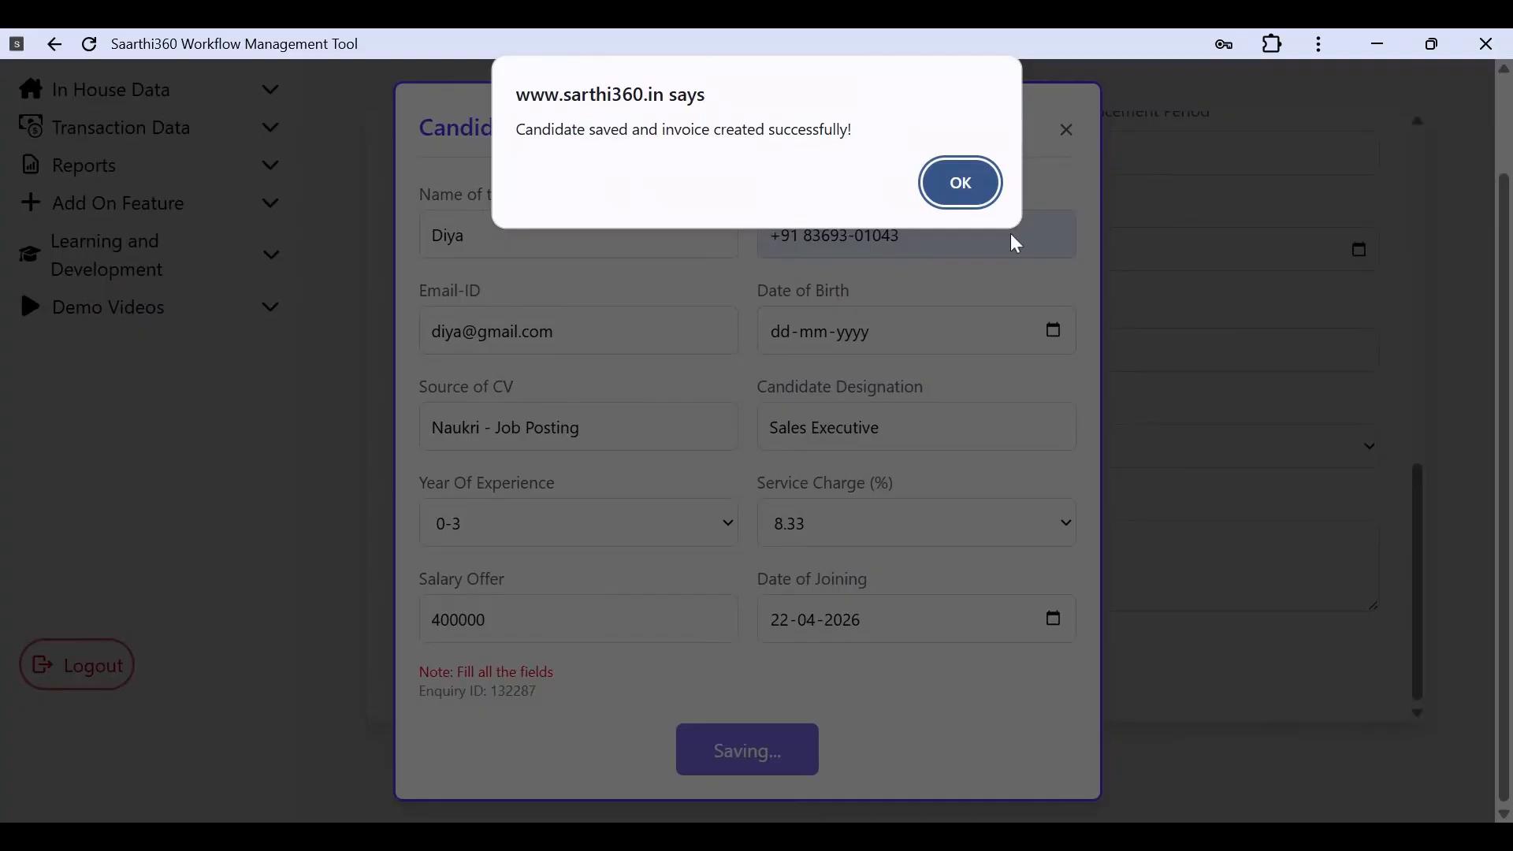
{"action": "left_click", "coordinate": [957, 183]}
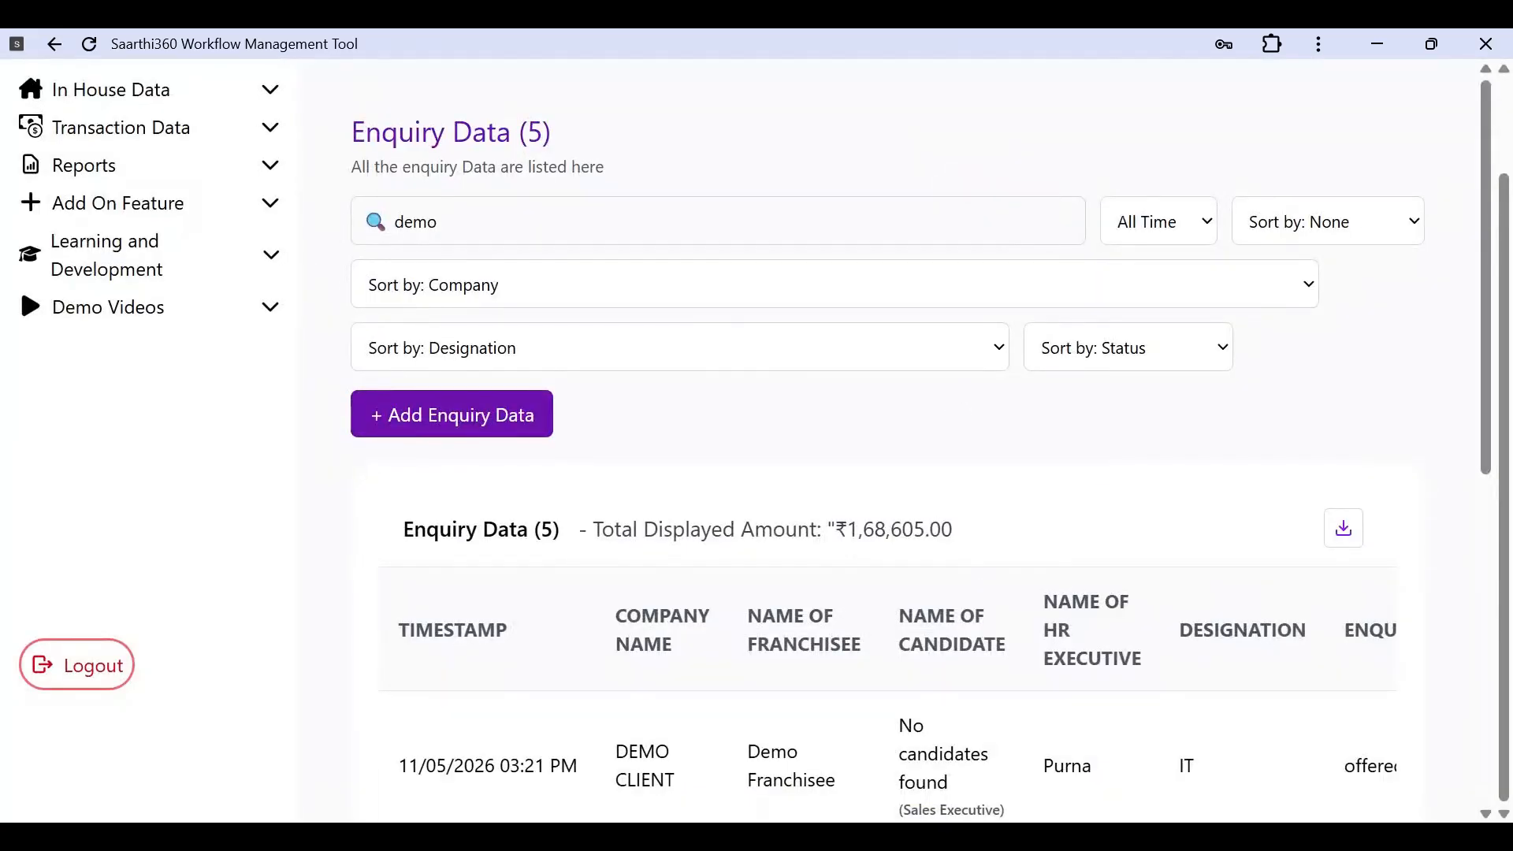